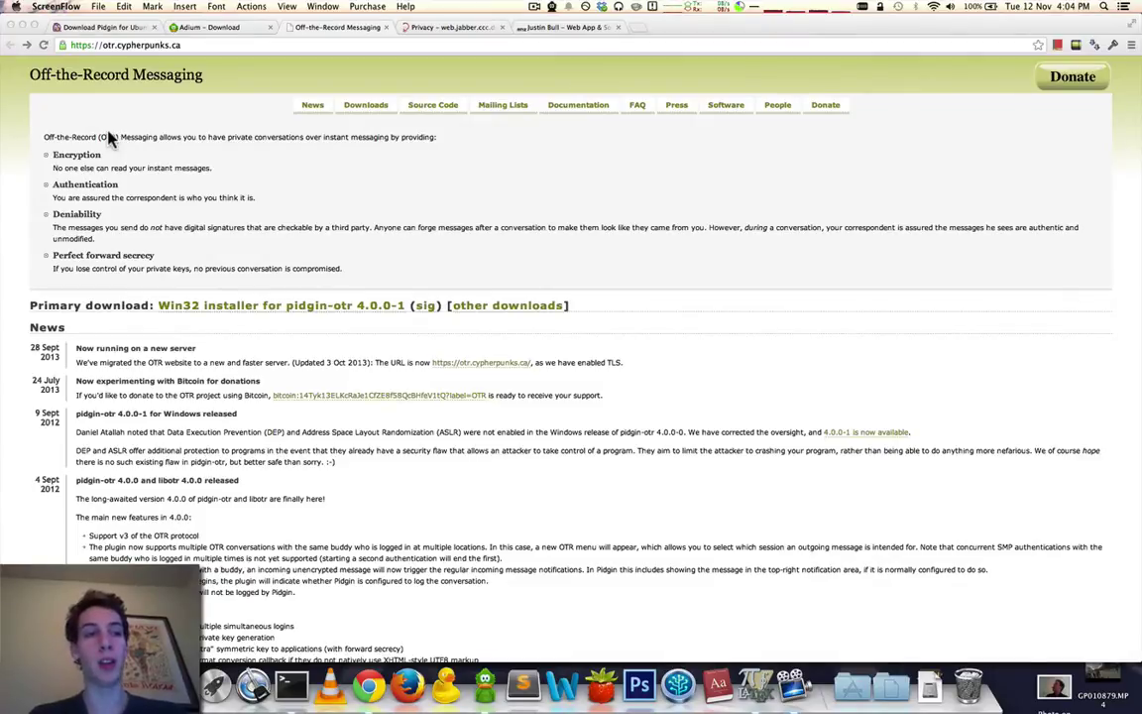
left_click(123, 33)
left_click(123, 30)
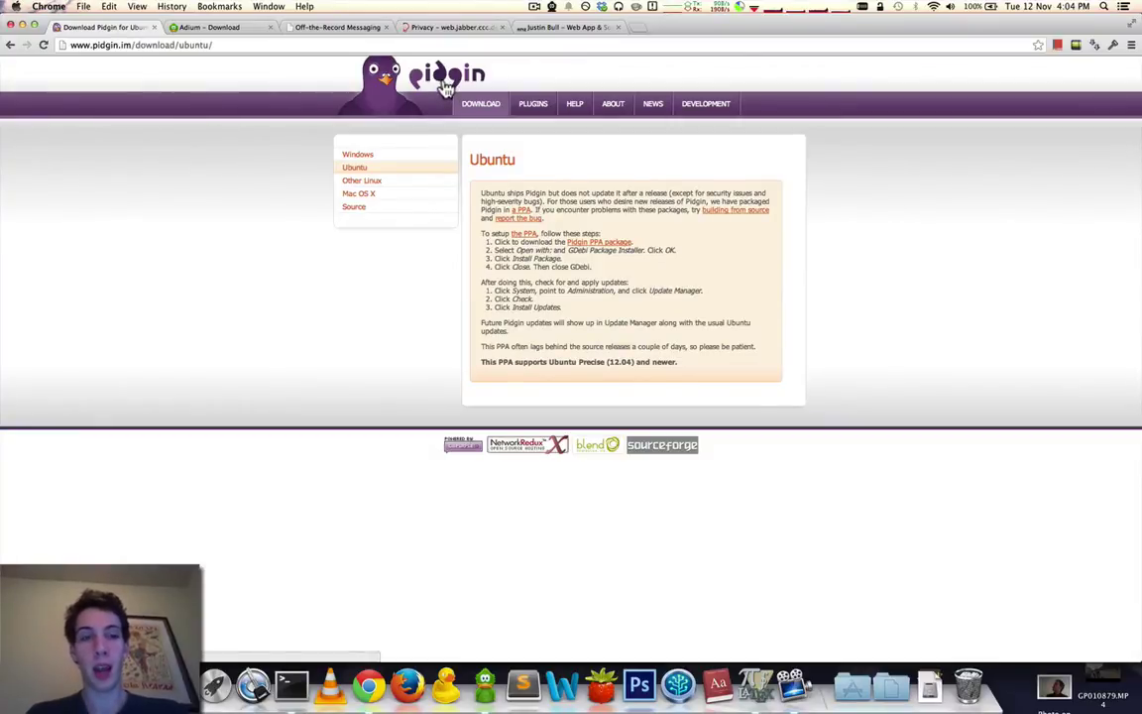
left_click(374, 158)
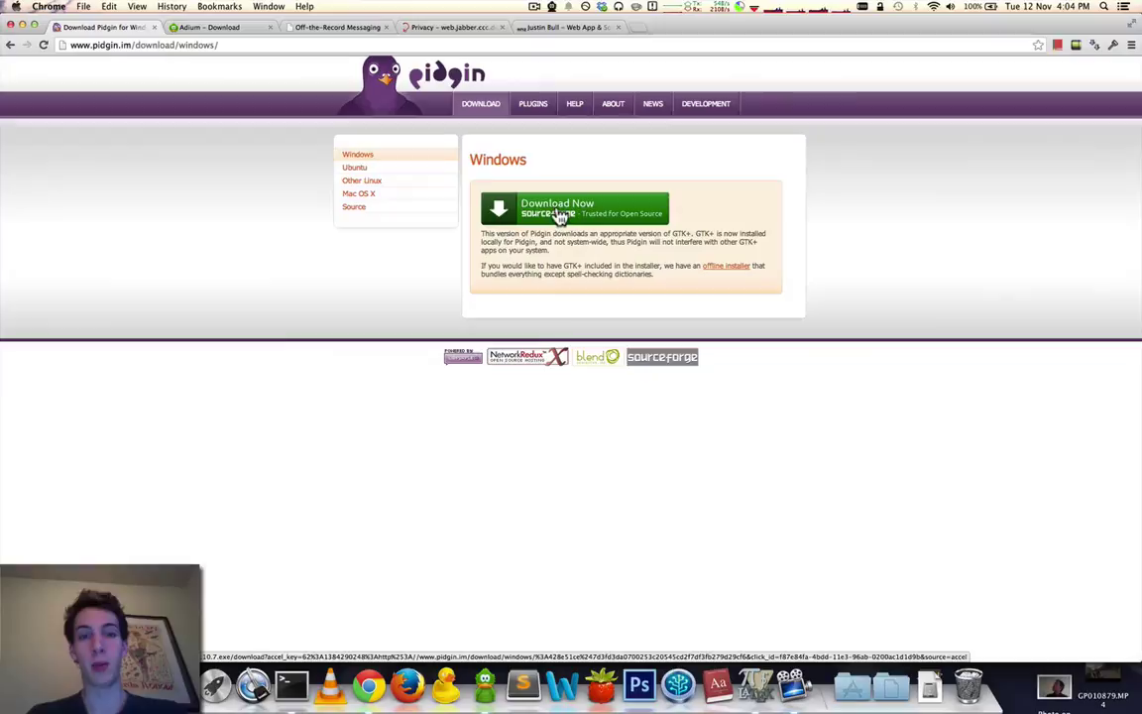
left_click(356, 167)
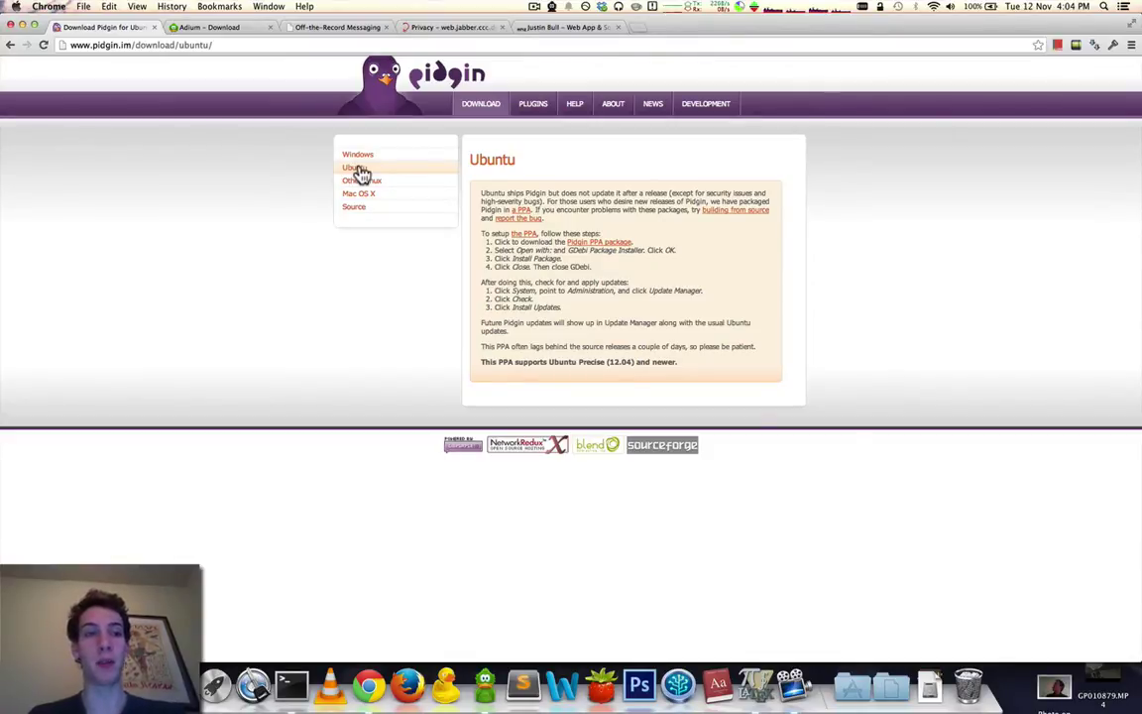
left_click(328, 34)
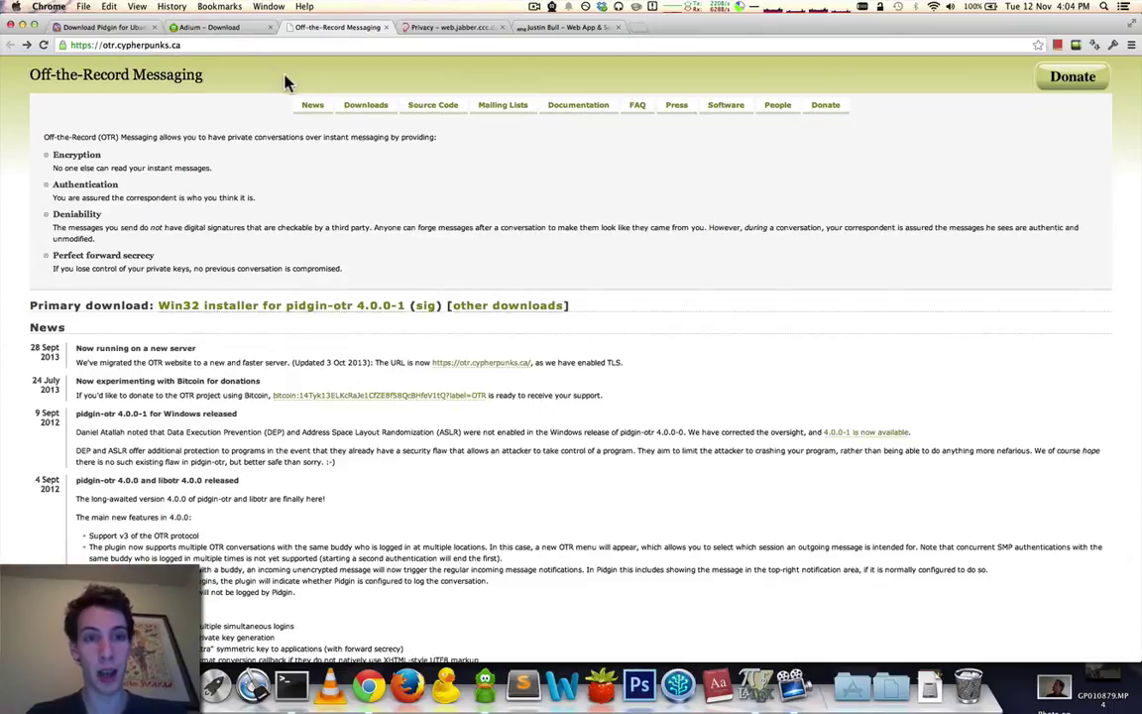
Download the Win32 installer for pidgin-otr 4.0.0-1 from the OTR site.
left_click(353, 113)
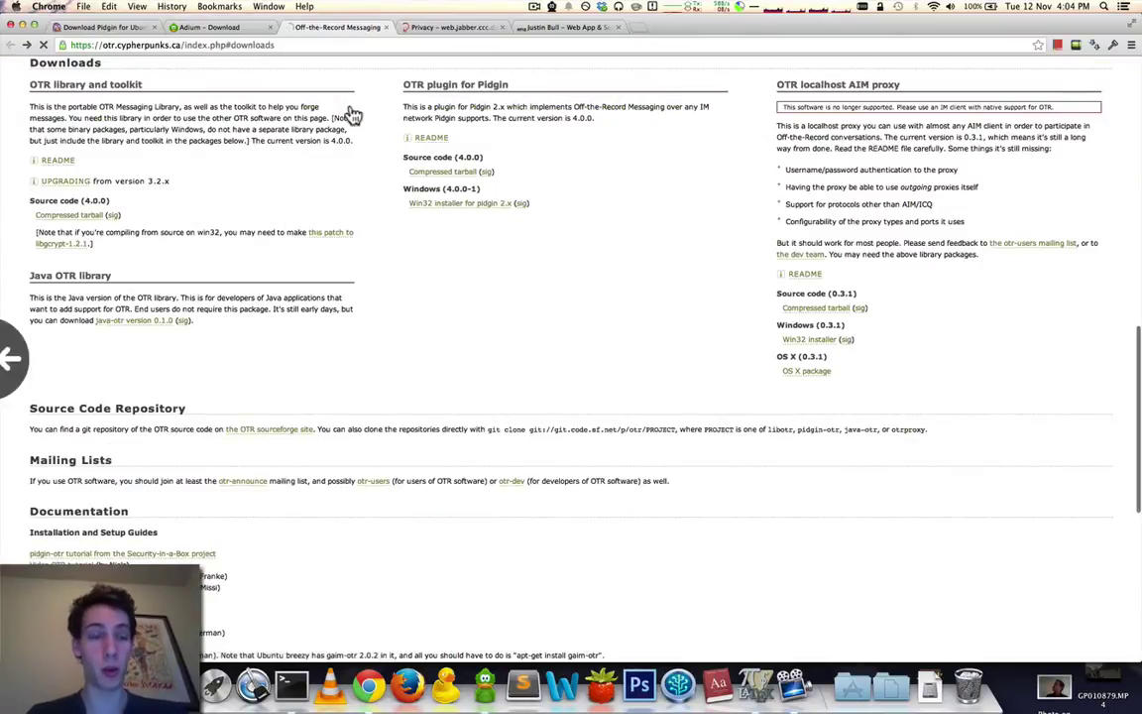
key("super+bracketleft")
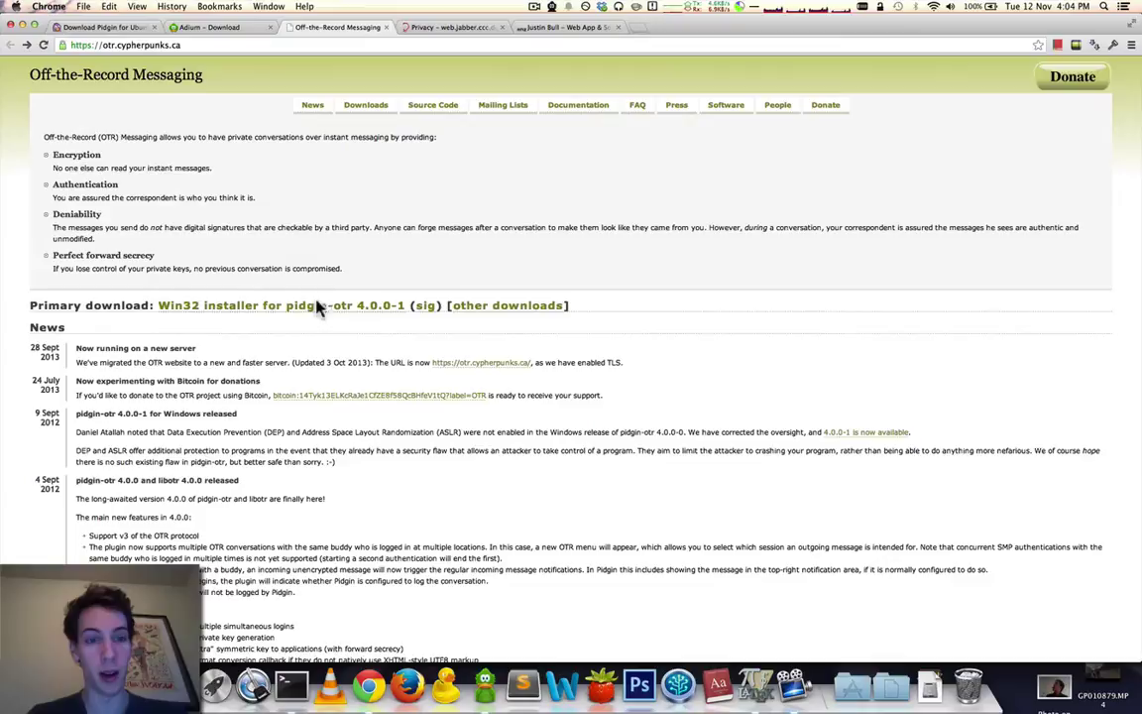
left_click(280, 309)
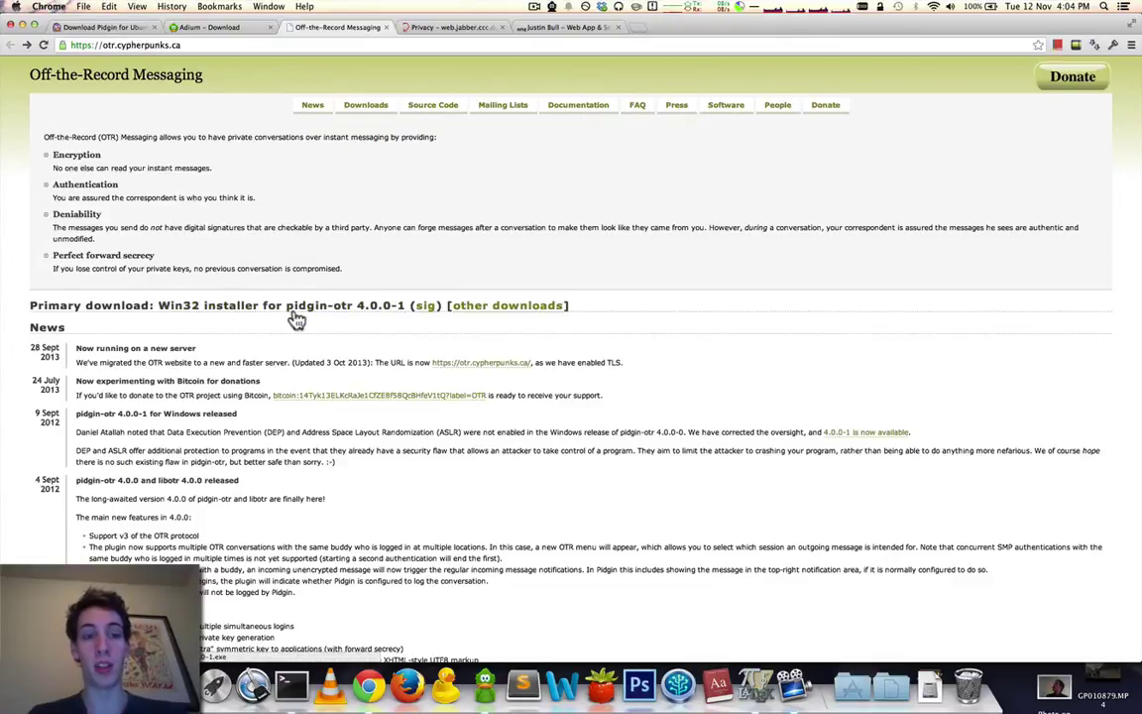
Flip between the Pidgin and Adium download tabs, ending on the Adium page.
left_click(175, 29)
left_click(123, 27)
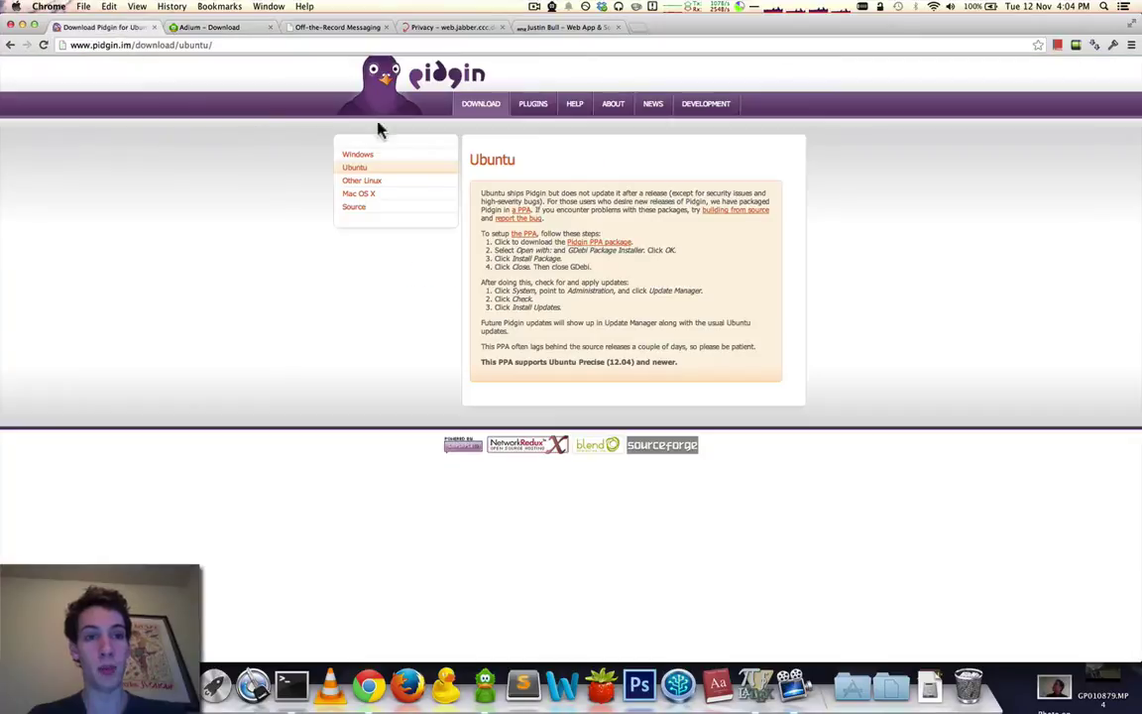
left_click(199, 29)
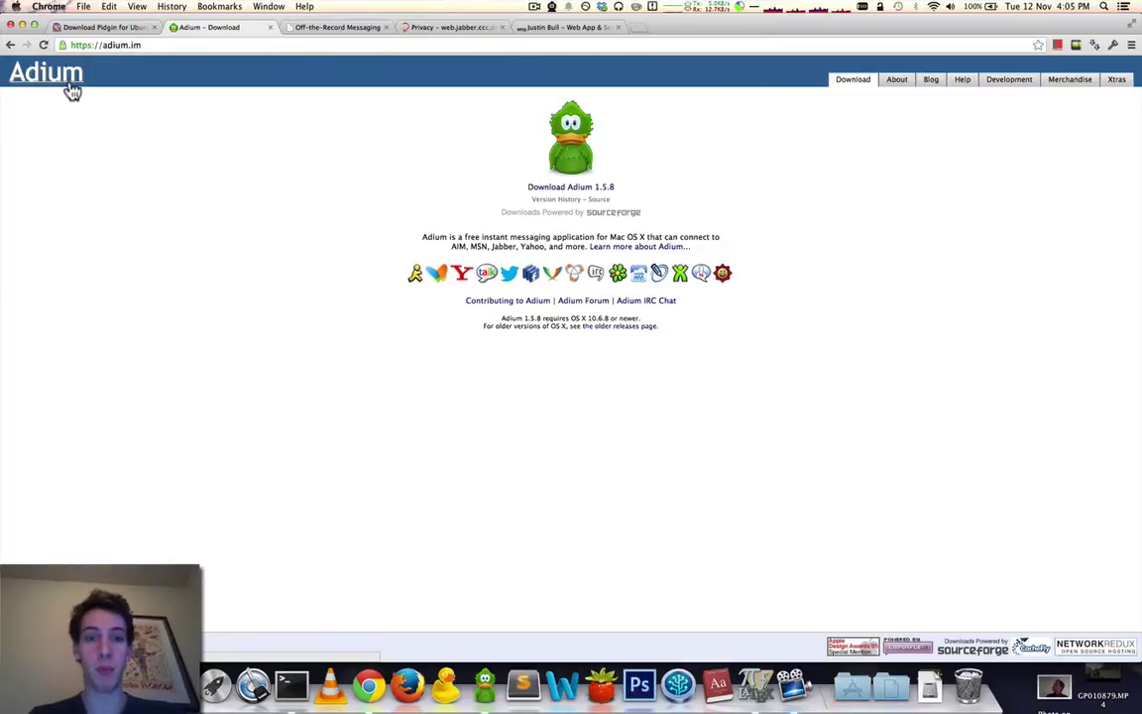
left_click(104, 27)
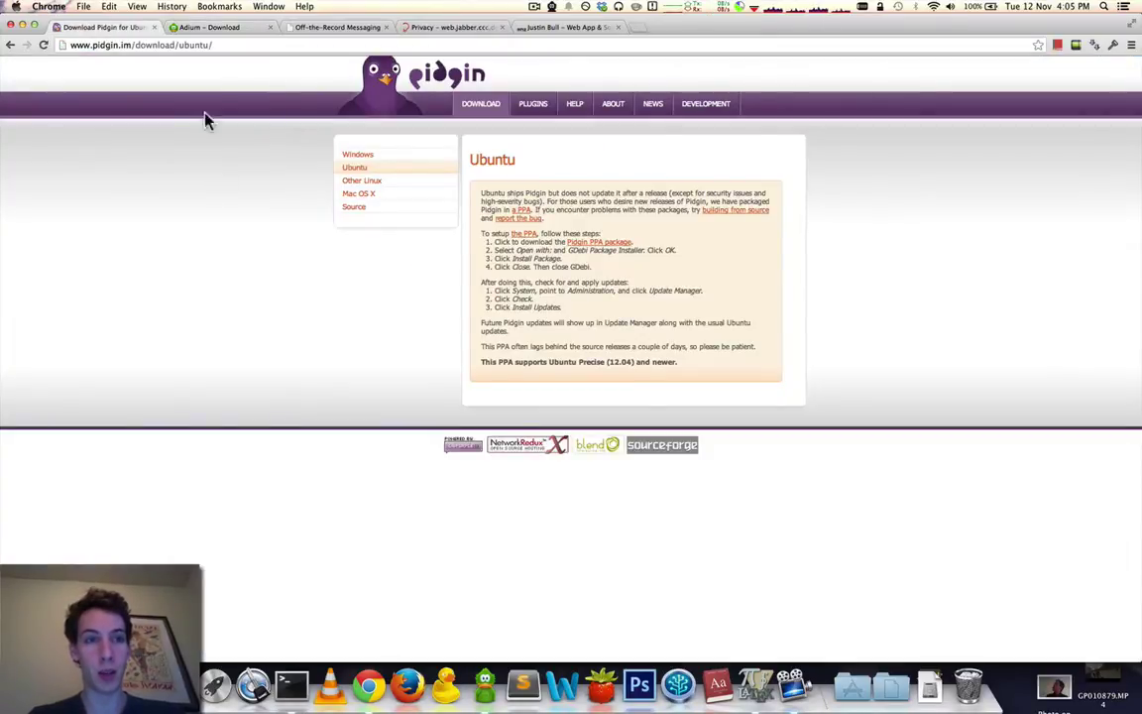
left_click(227, 30)
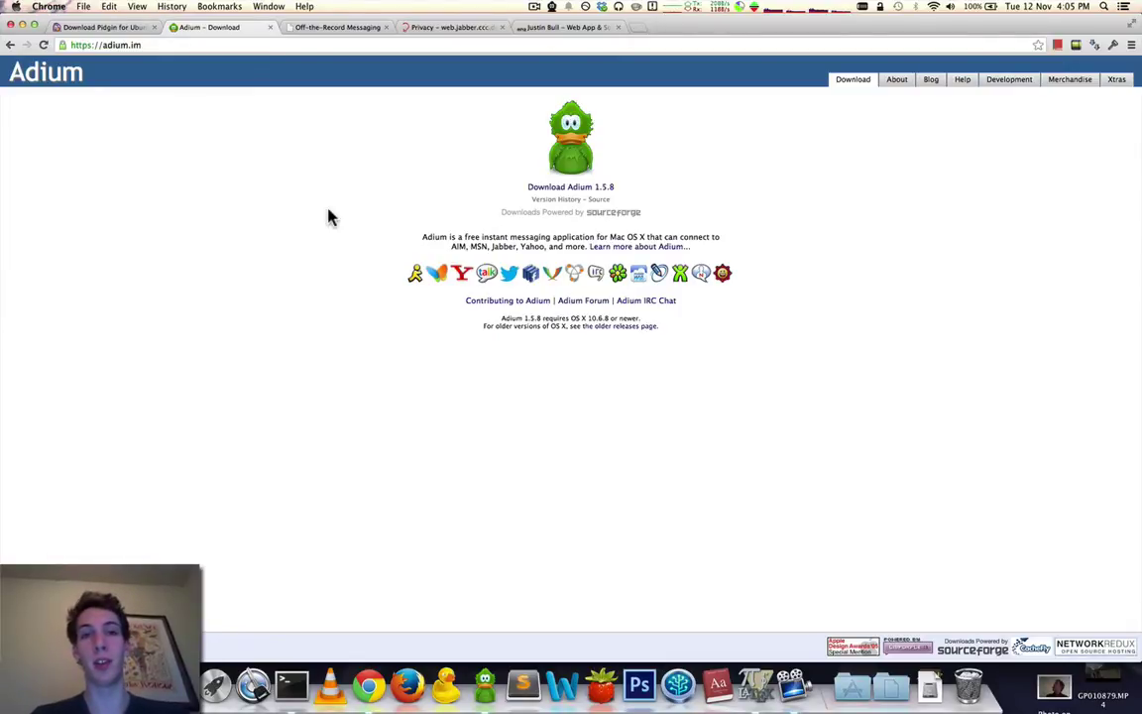
In Adium, dismiss the New Message window, start a new XMPP (Jabber) account, then return to Chrome.
left_click(485, 687)
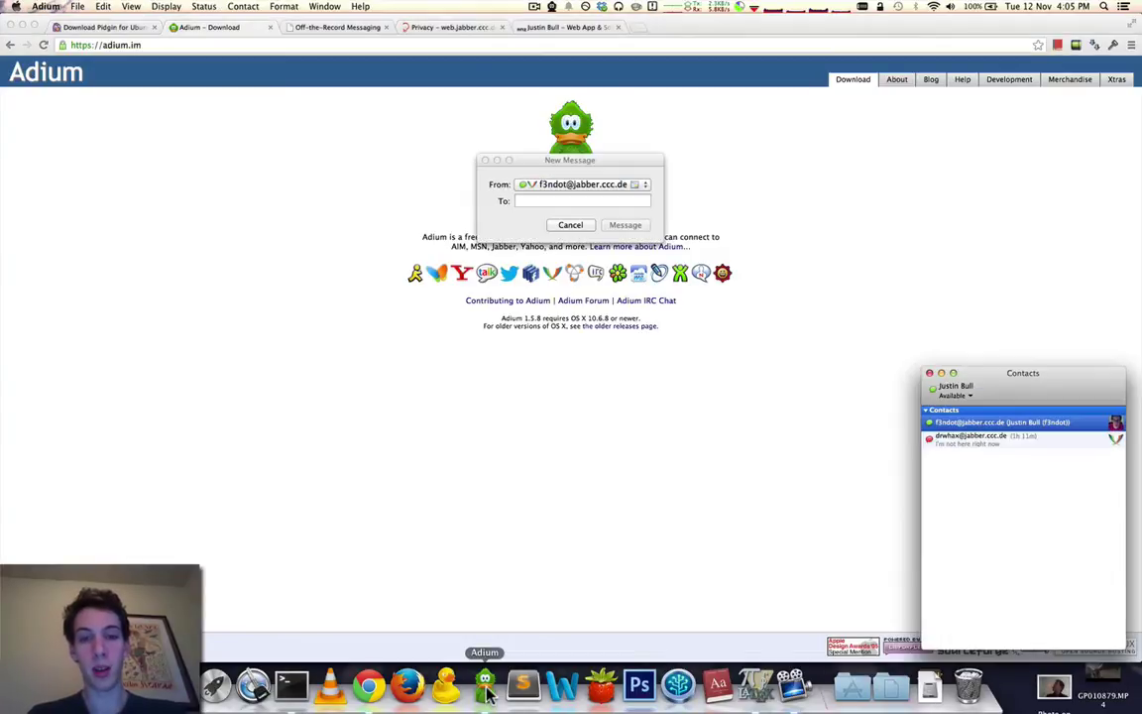
left_click(565, 225)
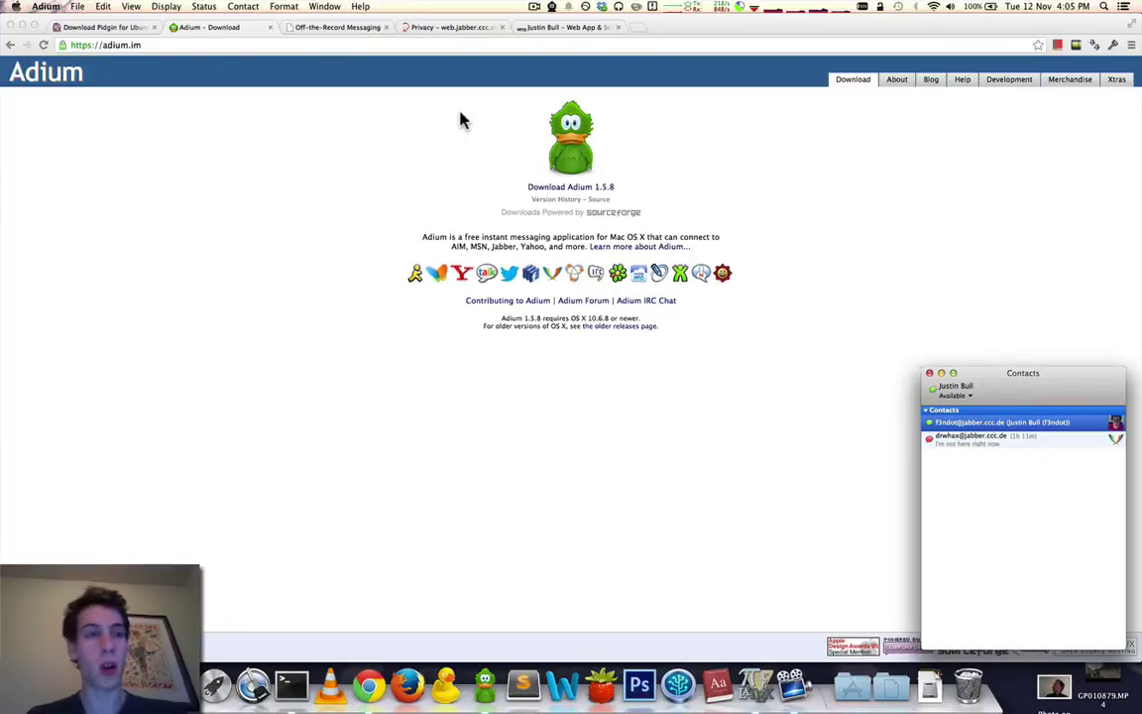
left_click(76, 7)
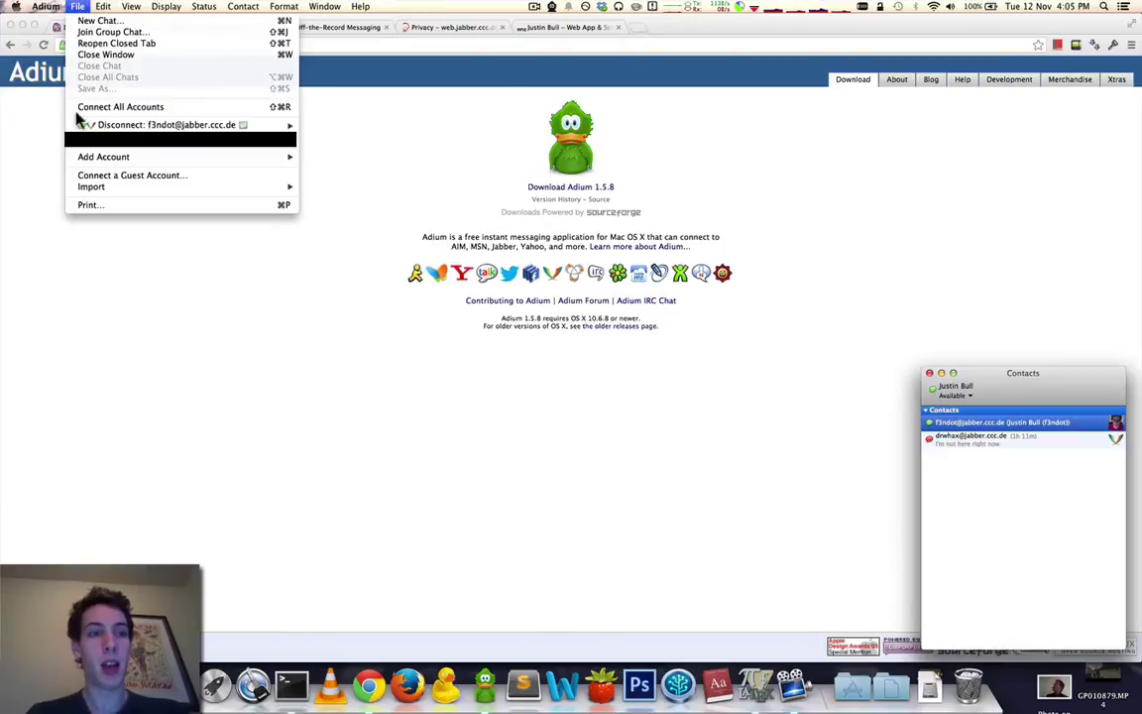
mouse_move(94, 159)
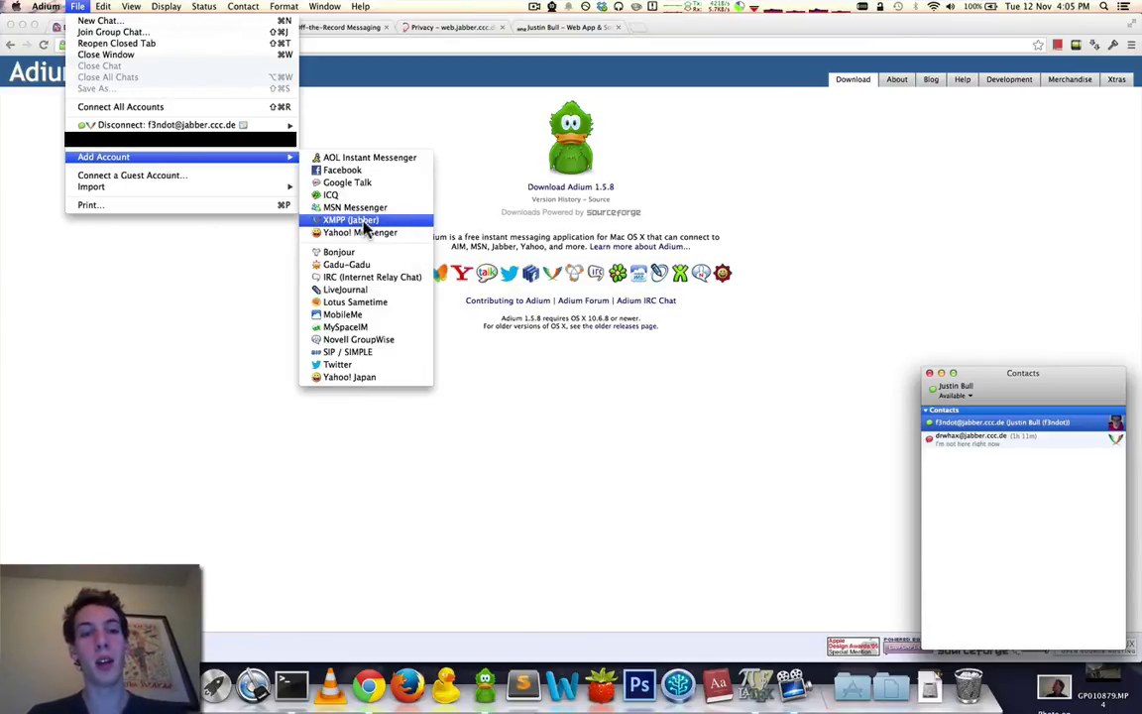
left_click(364, 226)
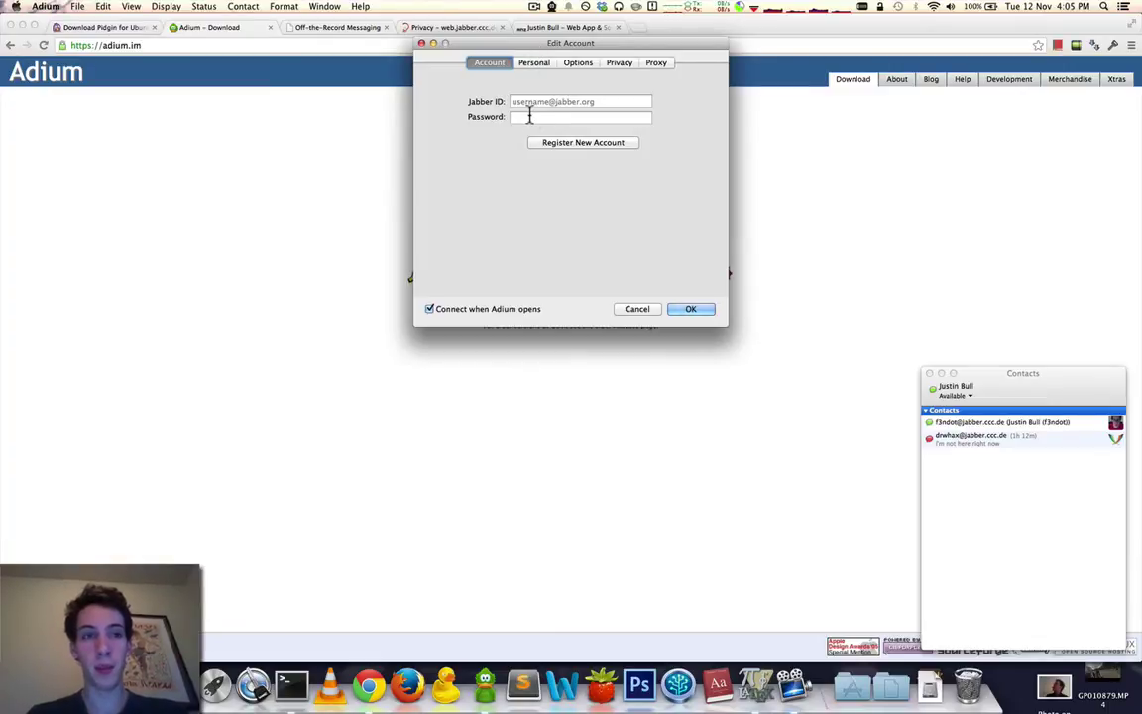
left_click(302, 195)
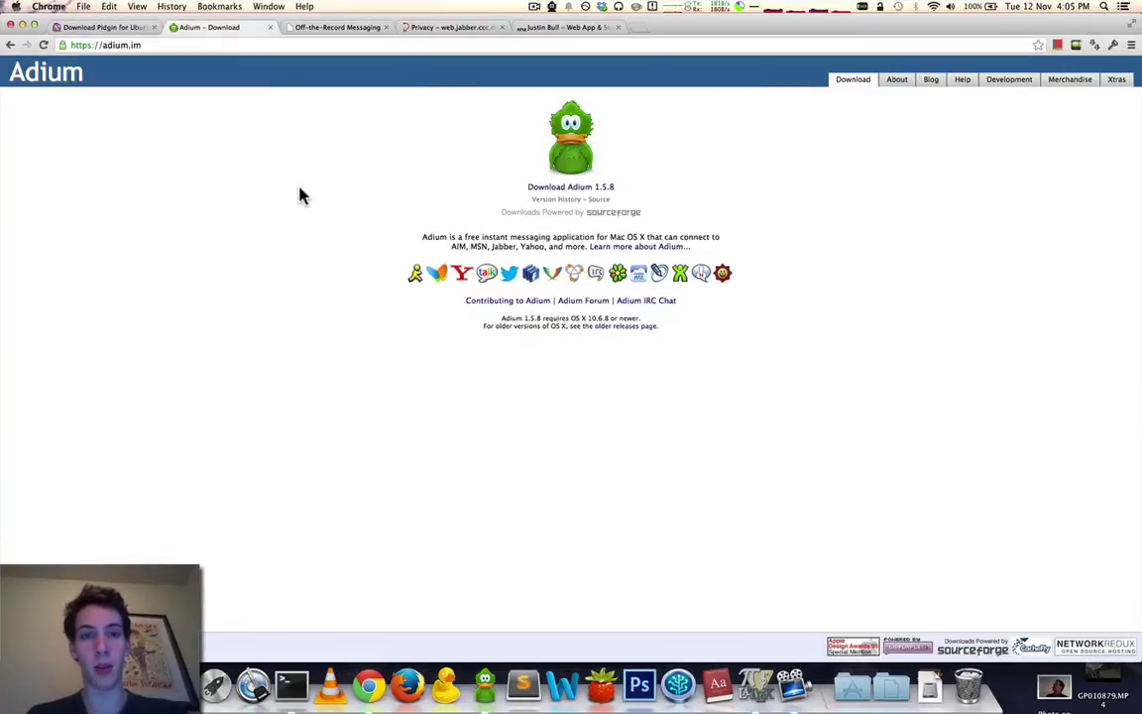
Load web.jabber.ccc.de in a new Chrome tab.
left_click(640, 29)
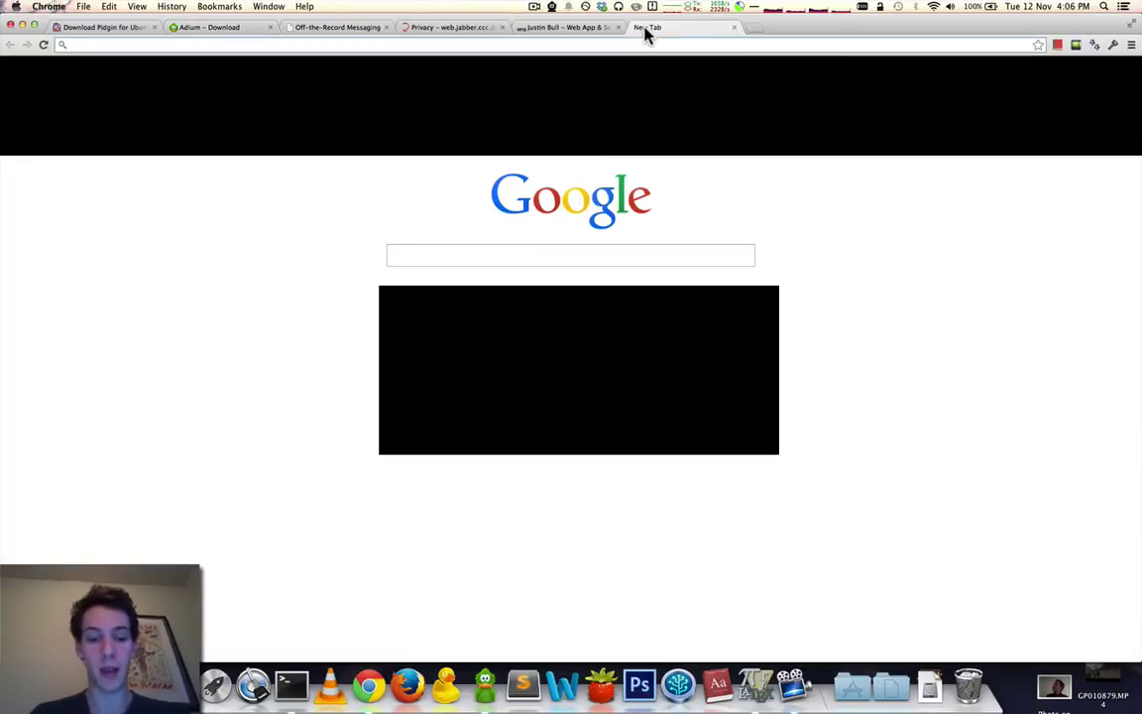
type("www.")
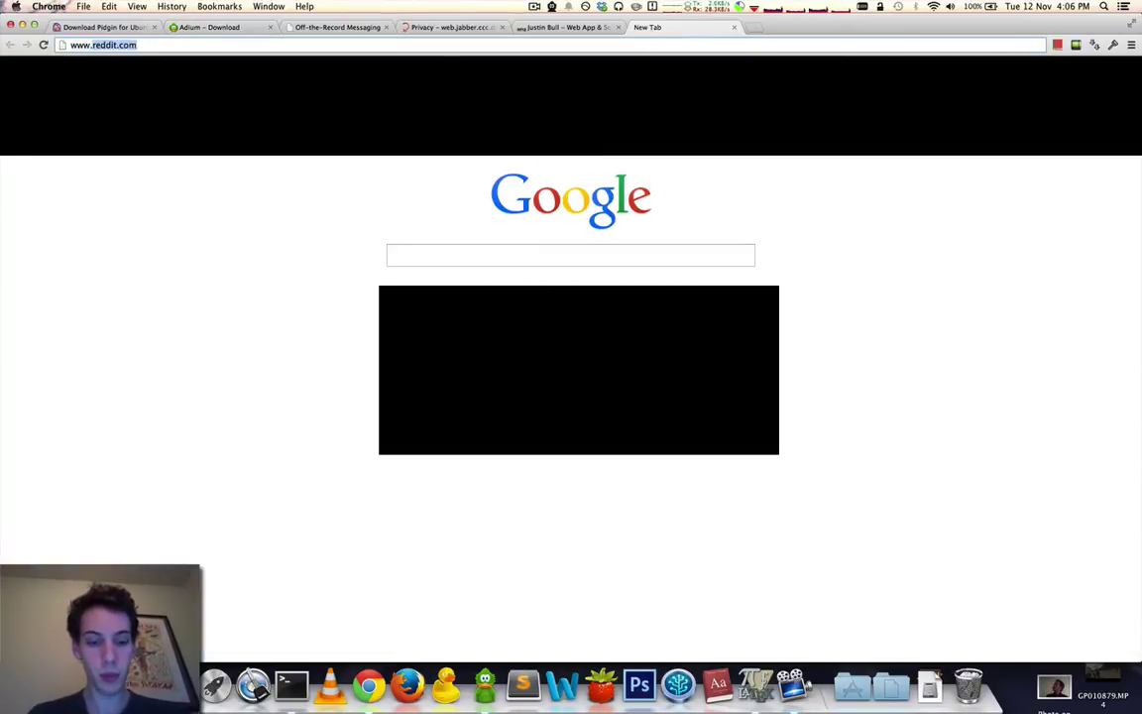
type("j")
key("BackSpace")
key("BackSpace")
key("BackSpace")
key("BackSpace")
key("BackSpace")
key("BackSpace")
type("web.")
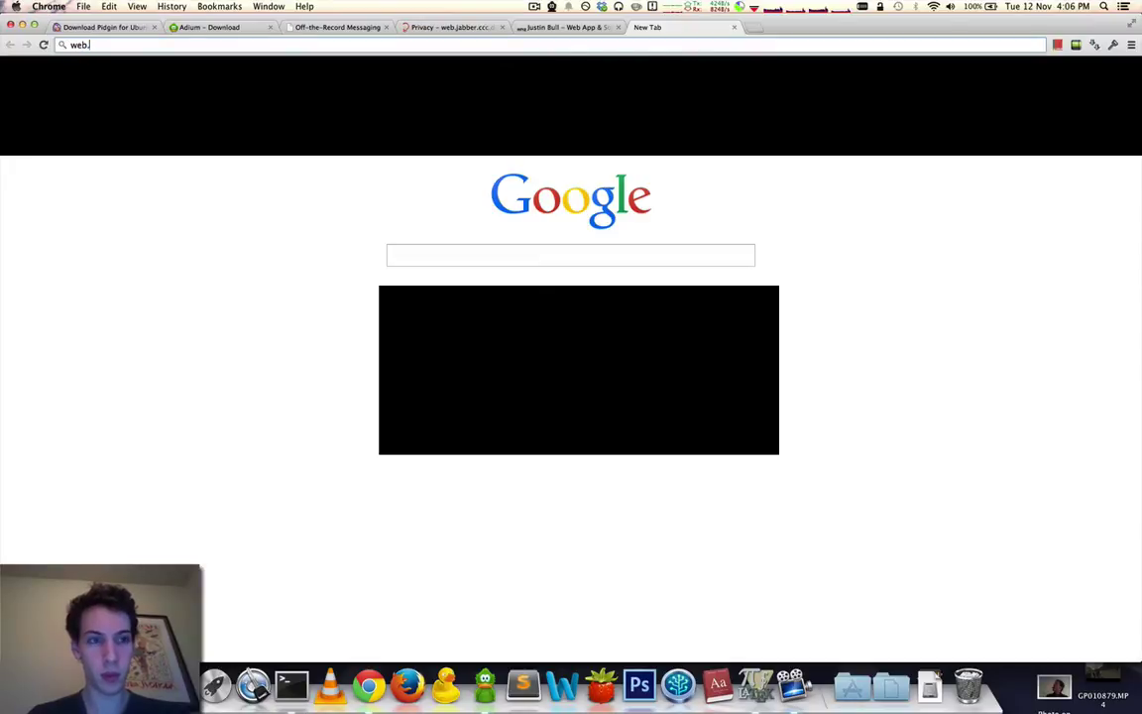
key("Down")
key("Down")
key("Down")
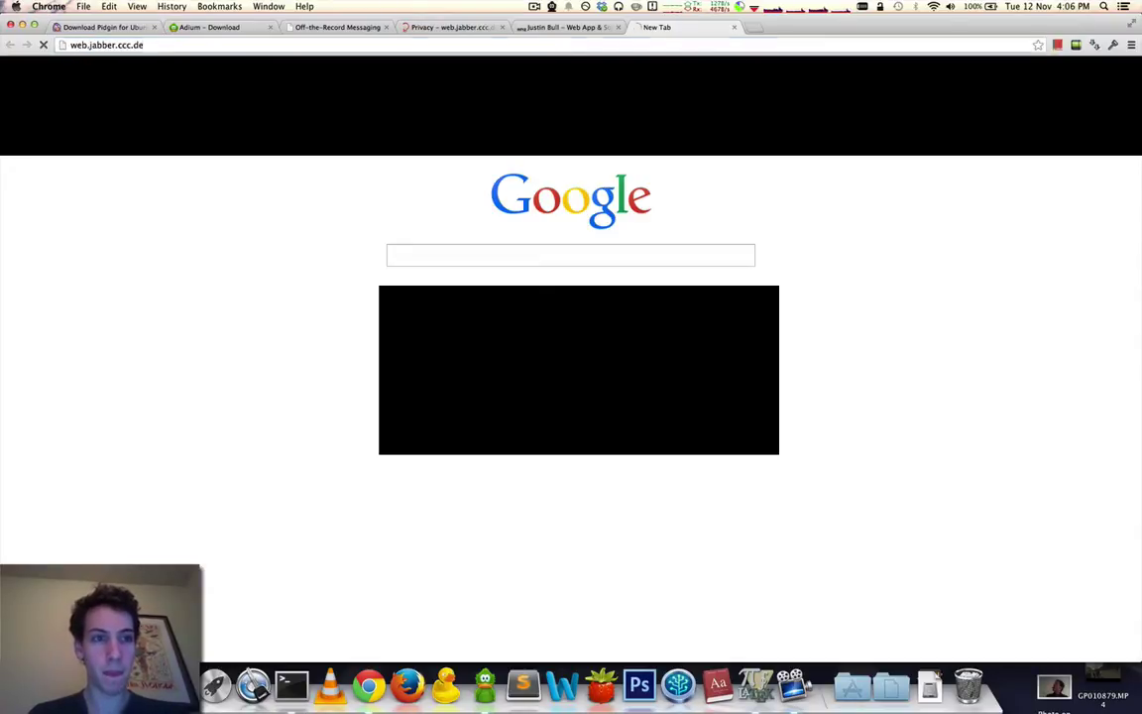
key("Return")
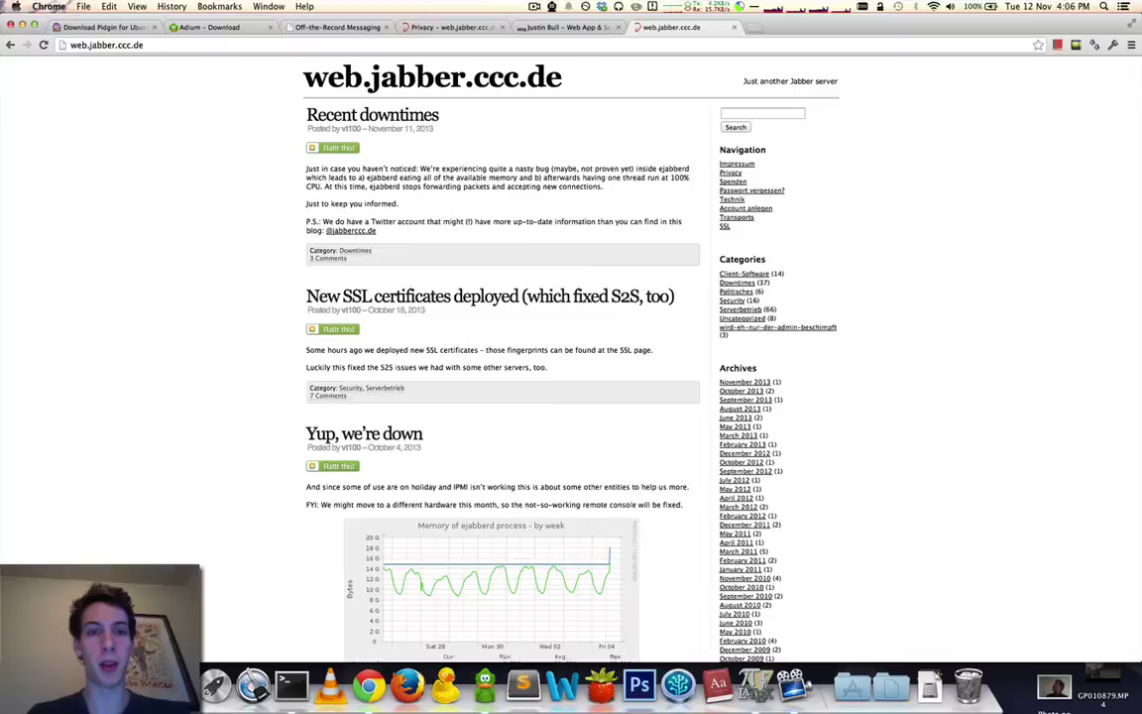
Visit the CCC home page, go back to the Jabber blog, and bring Adium forward.
left_click(488, 91)
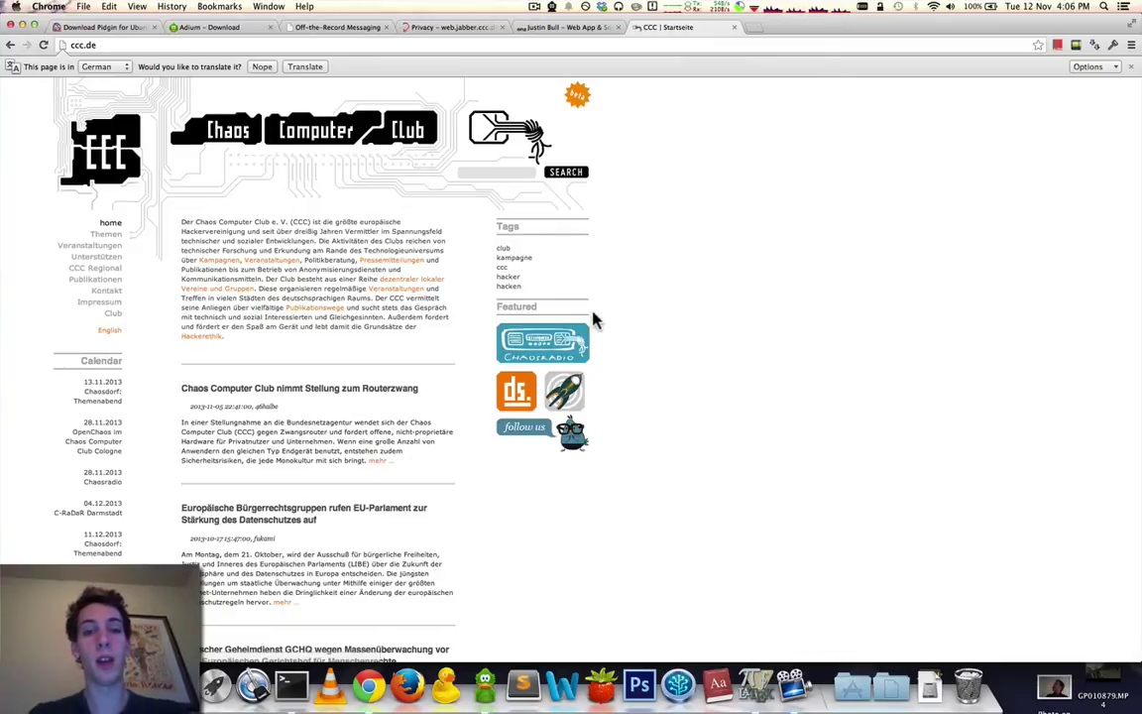
scroll(594, 318, "left", 5)
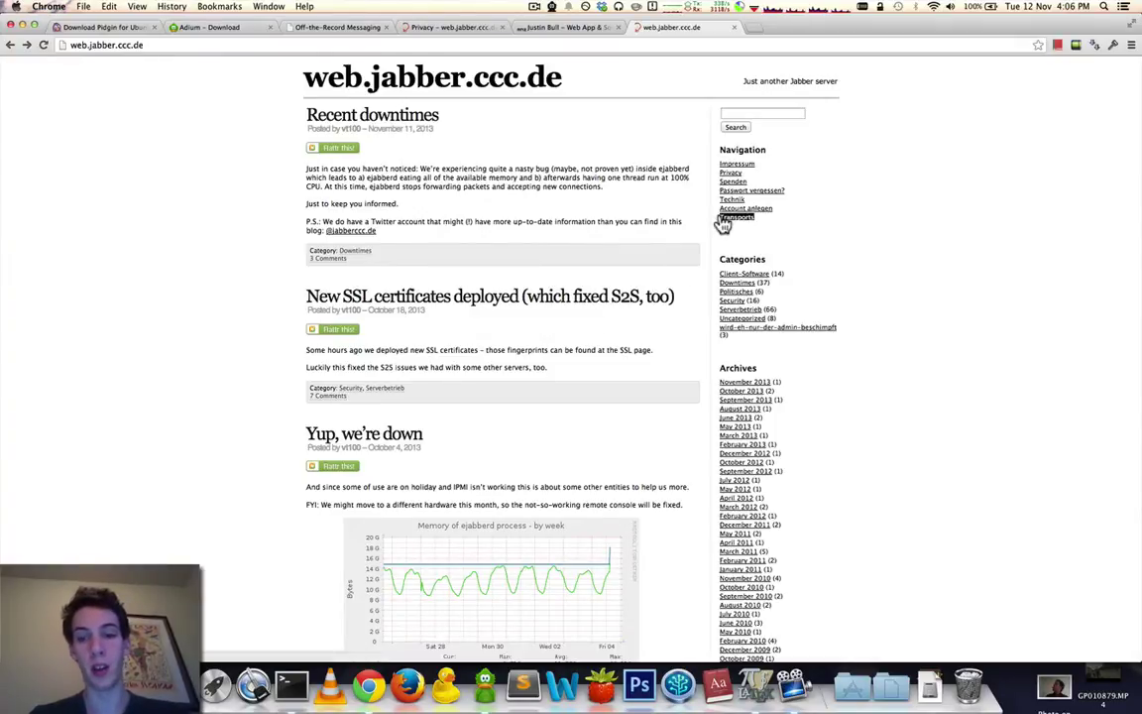
left_click(488, 683)
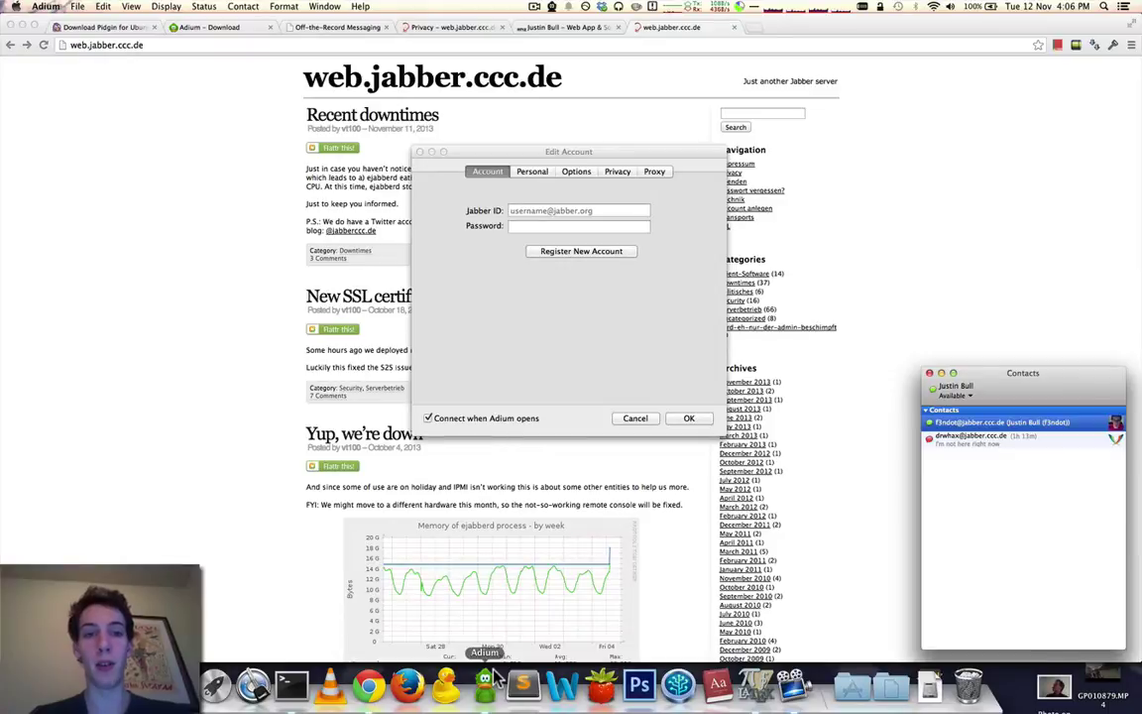
Restart setting up a new XMPP (Jabber) account in Adium.
left_click(636, 417)
left_click(77, 7)
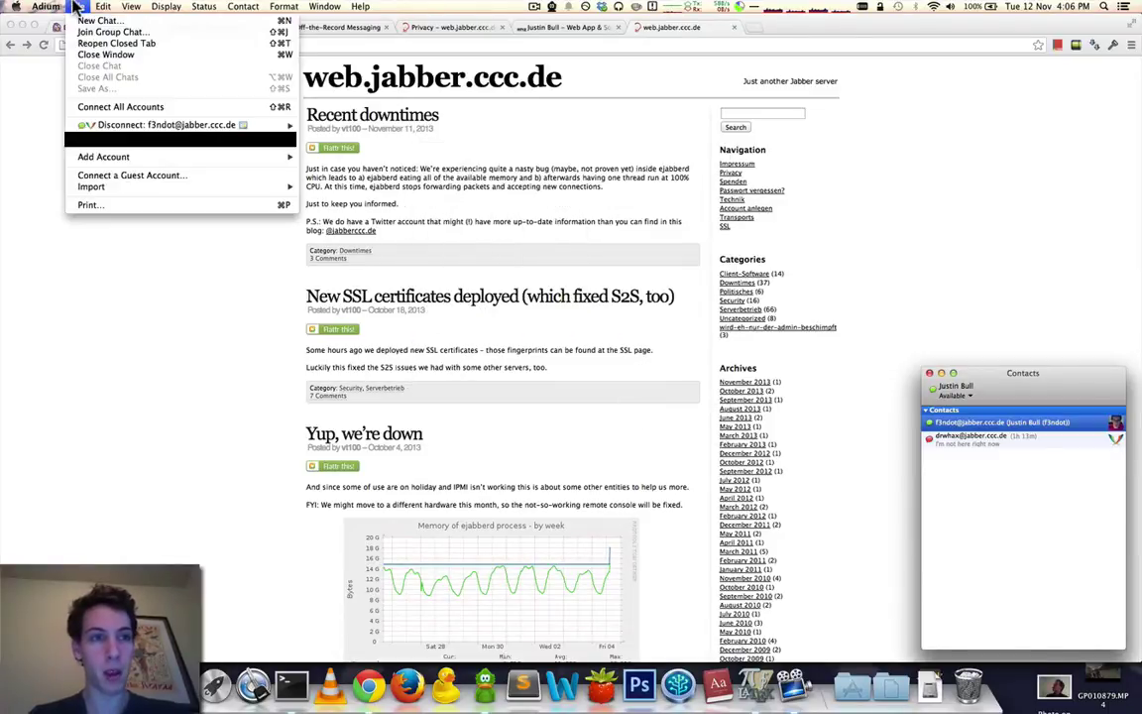
mouse_move(149, 158)
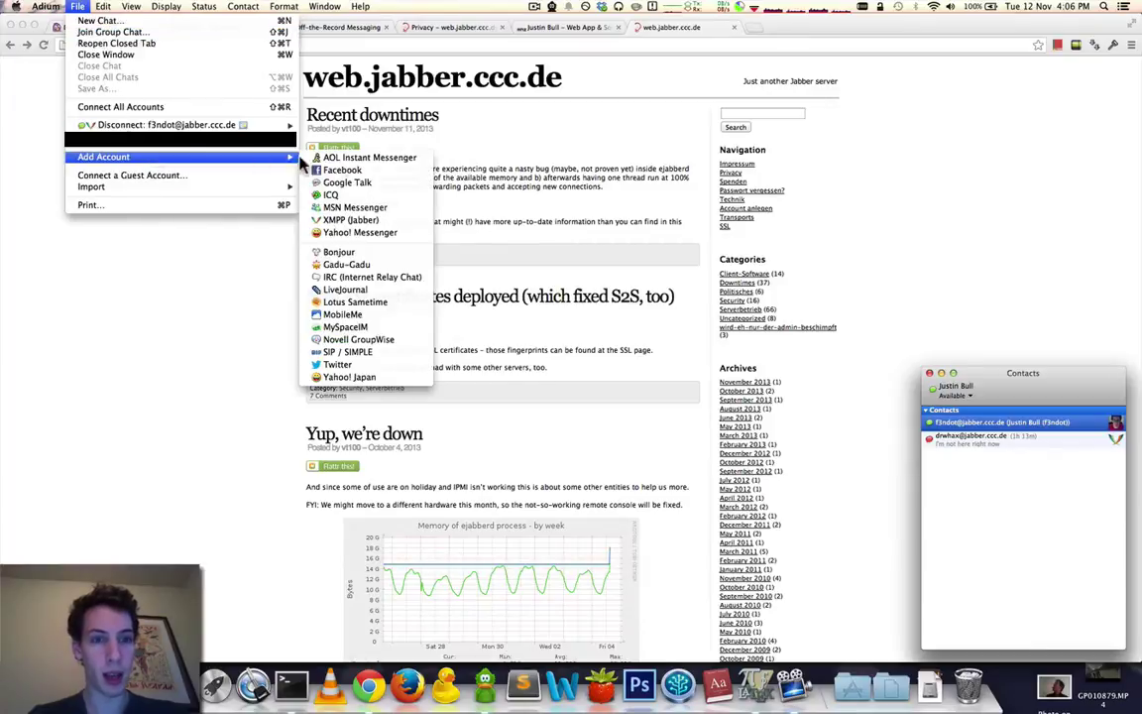
left_click(367, 222)
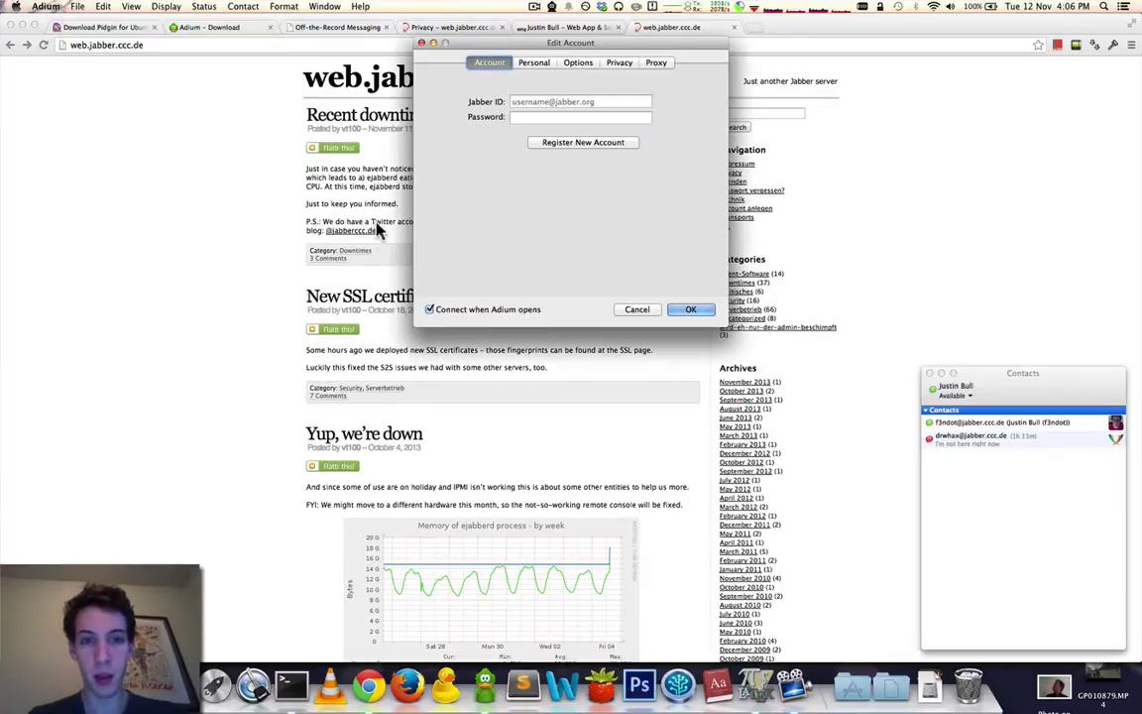
Enter a Jabber ID on the jabber.ccc.de server and select its server part.
left_click(522, 102)
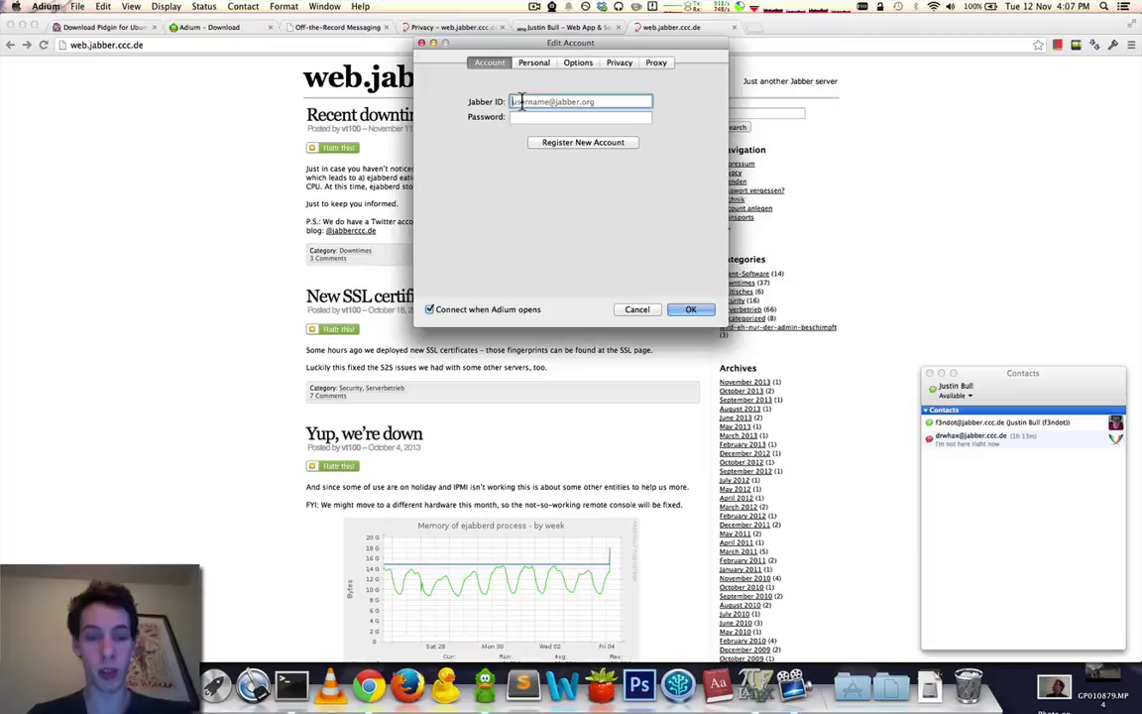
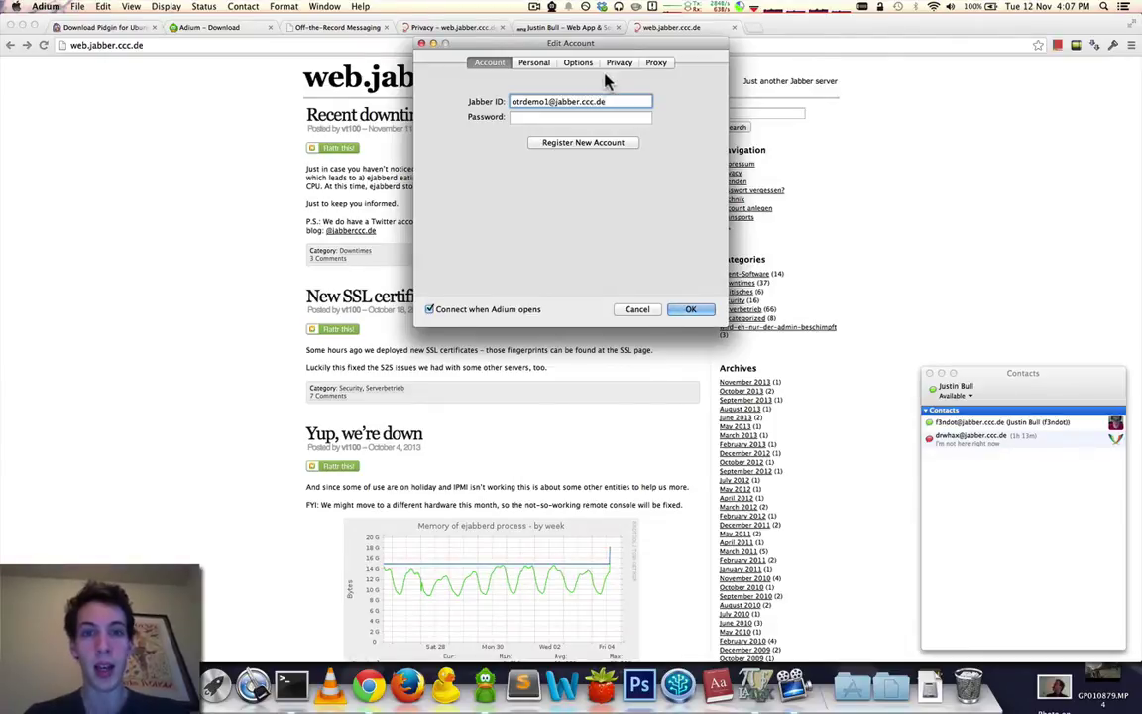
triple_click(541, 99)
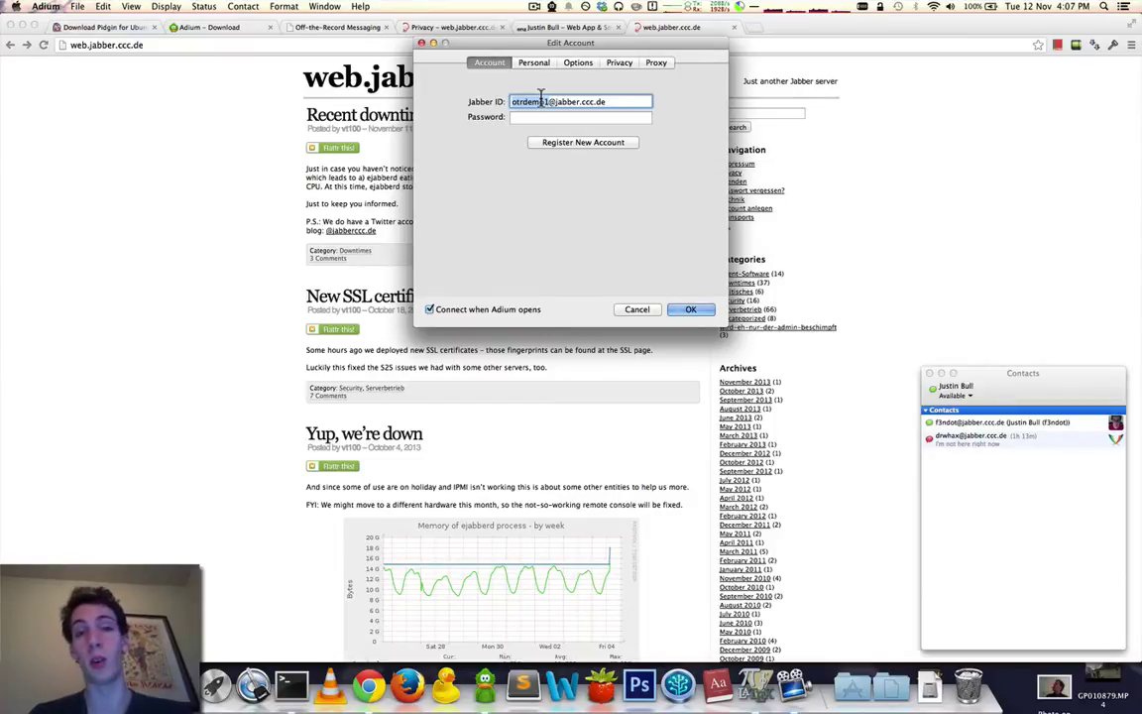
key("shift+alt+Right")
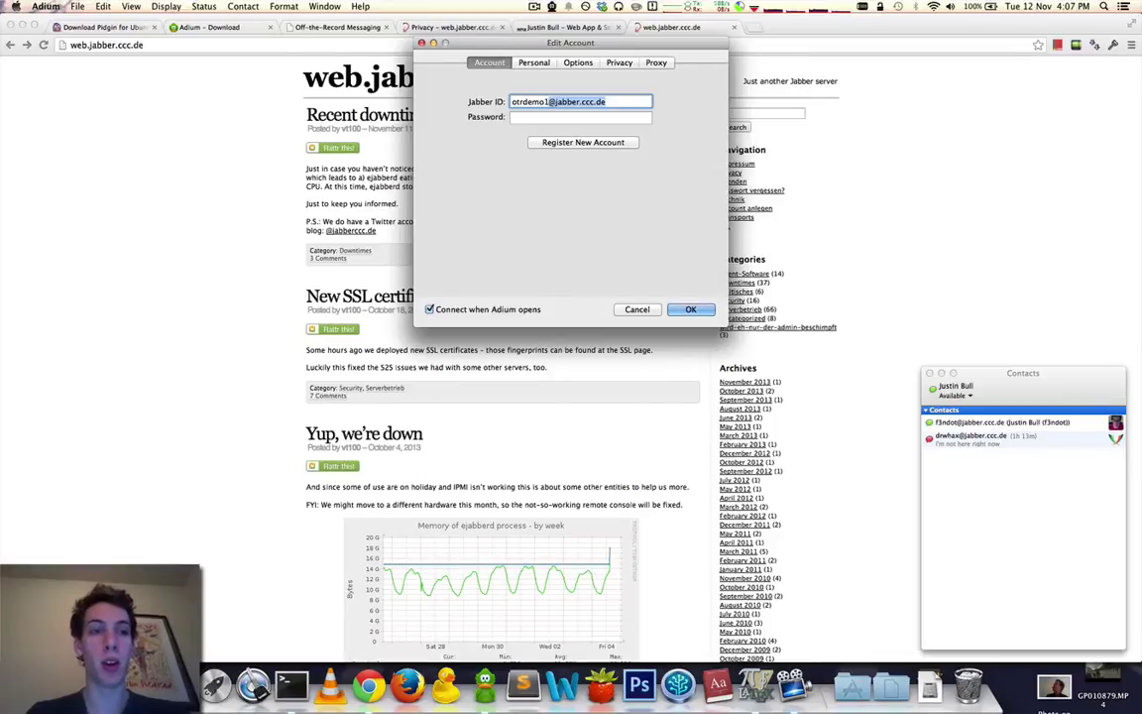
Request a new account on server jabber.ccc.de and dismiss the 405 Not Allowed failure notice.
left_click(536, 147)
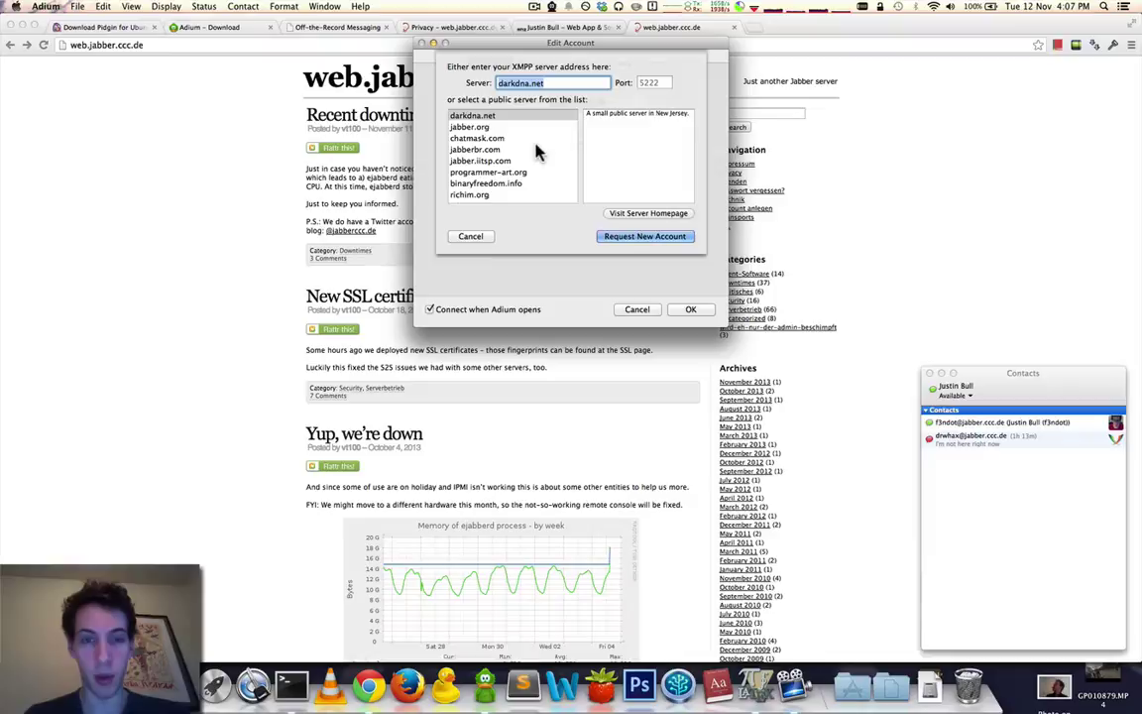
type("jabber.")
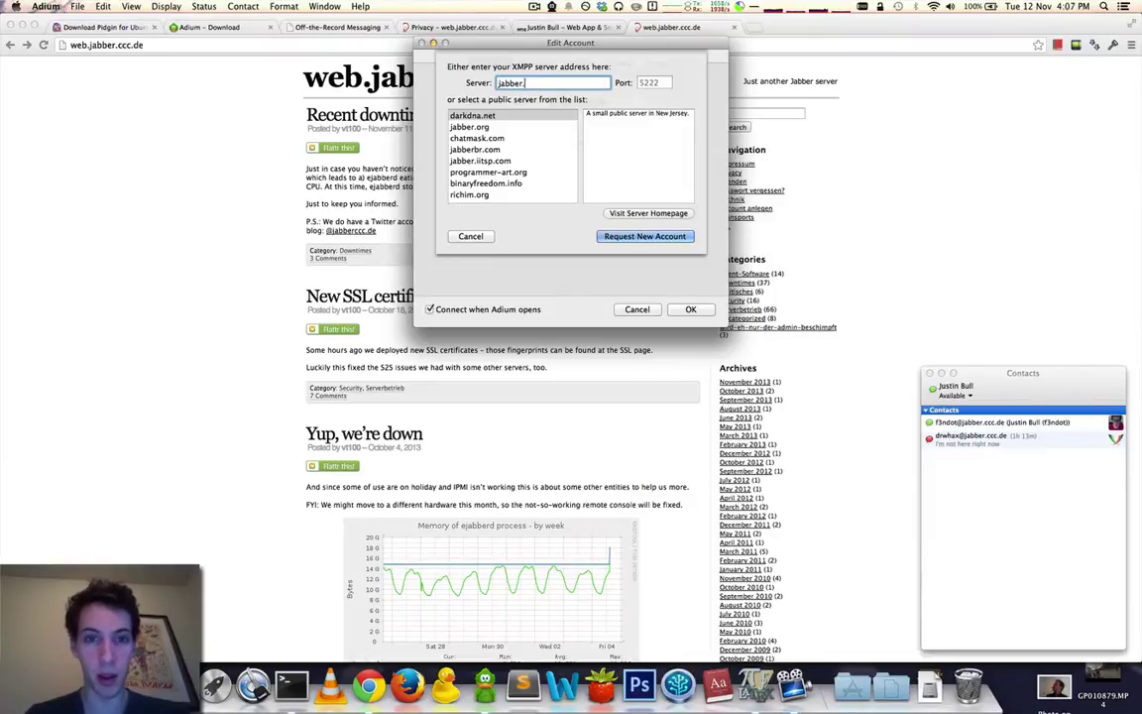
type("ccc.de")
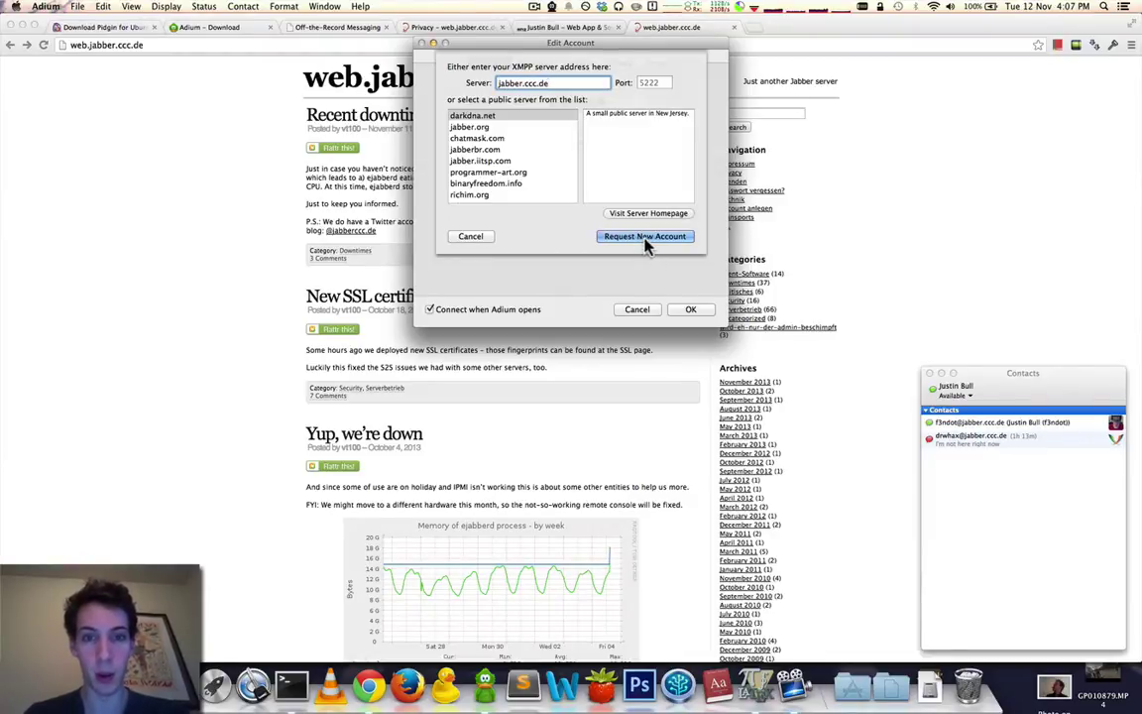
left_click(644, 238)
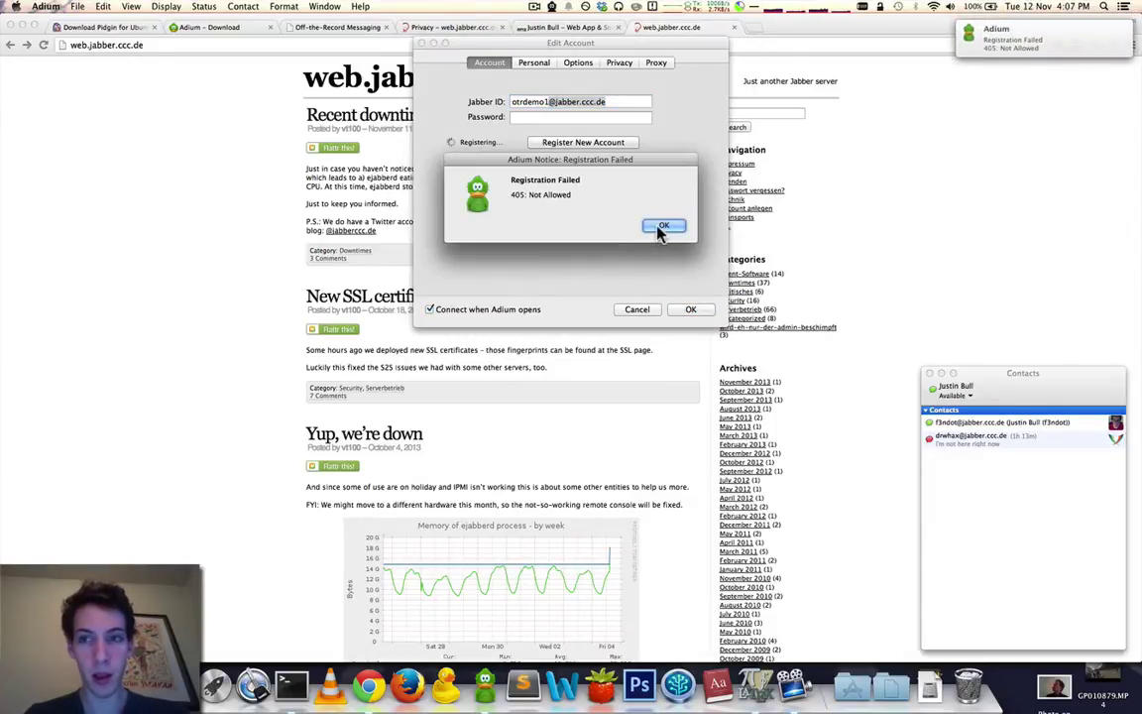
left_click(659, 228)
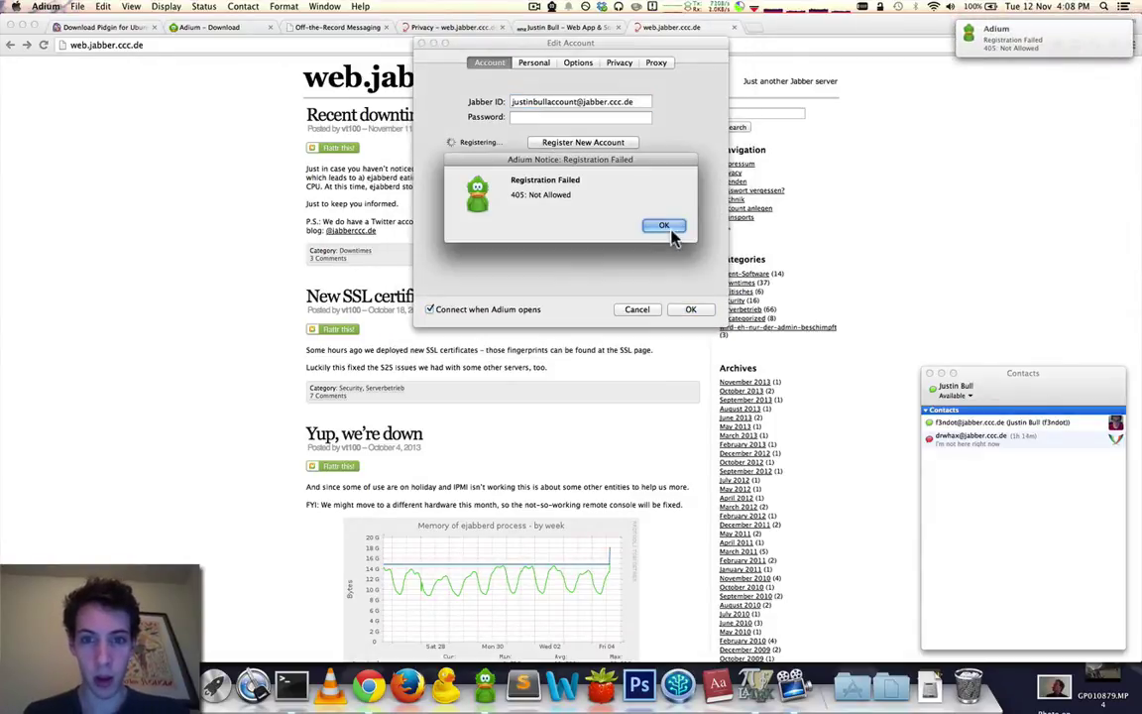
left_click(664, 226)
Enter the account password, re-request registration on jabber.ccc.de, and dismiss the success notice.
left_click(526, 118)
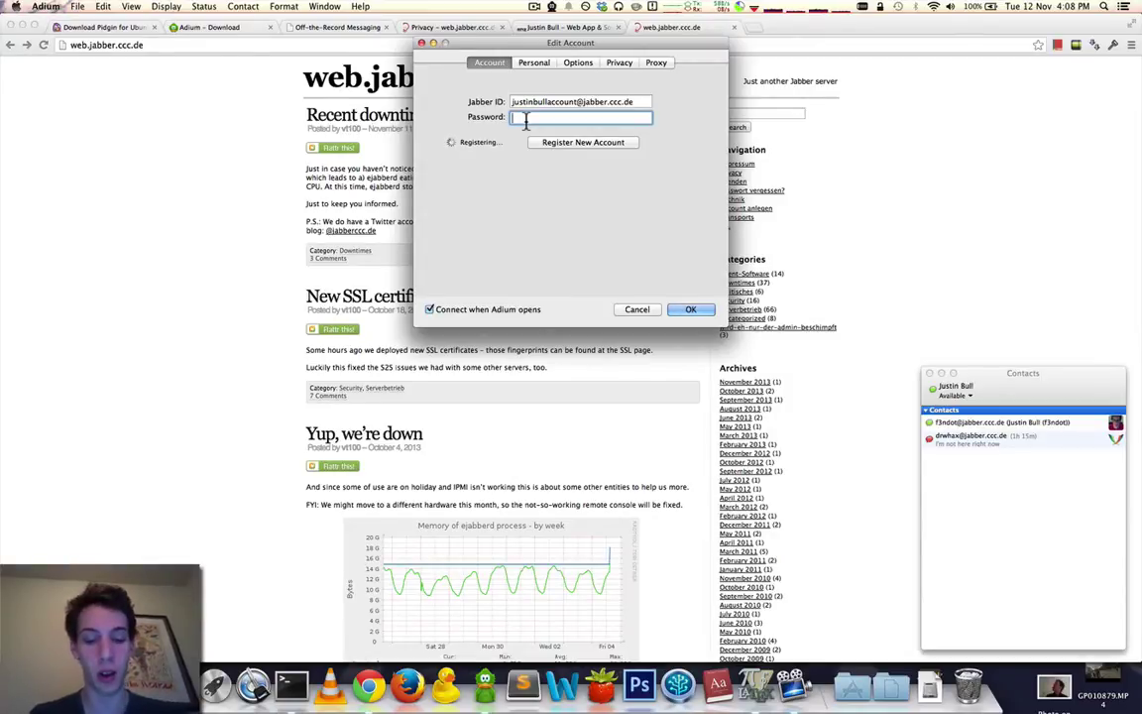
type("••••••")
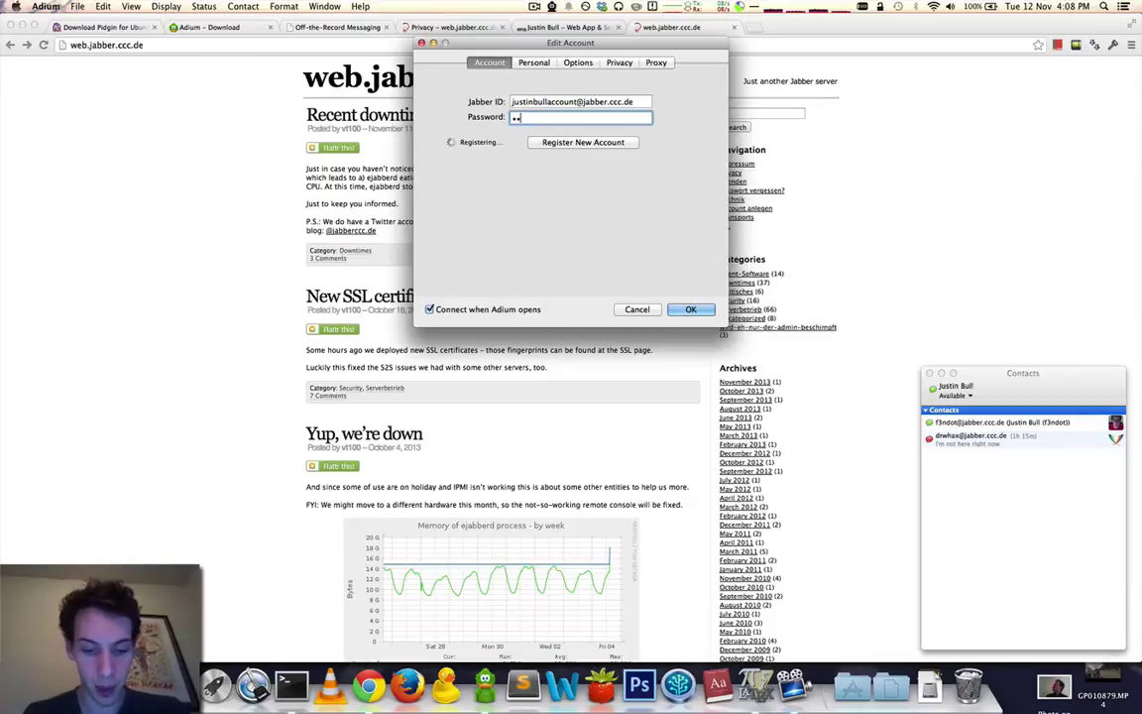
type("••••••••••••••••••••")
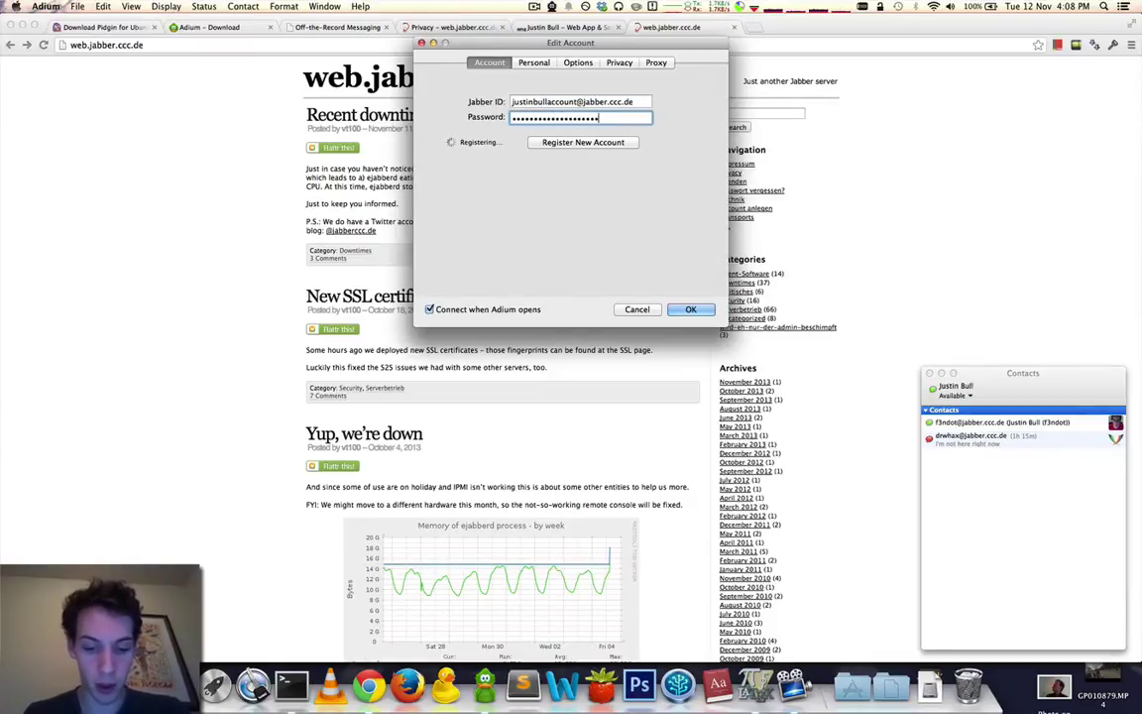
type("•••••••••")
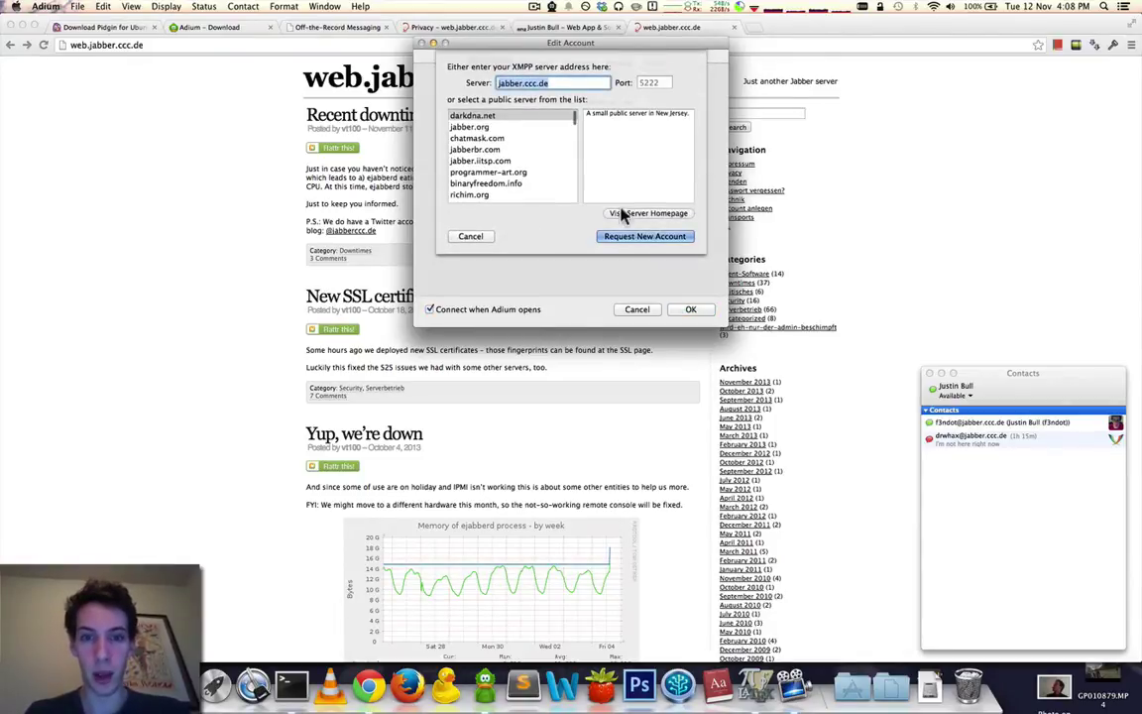
left_click(639, 239)
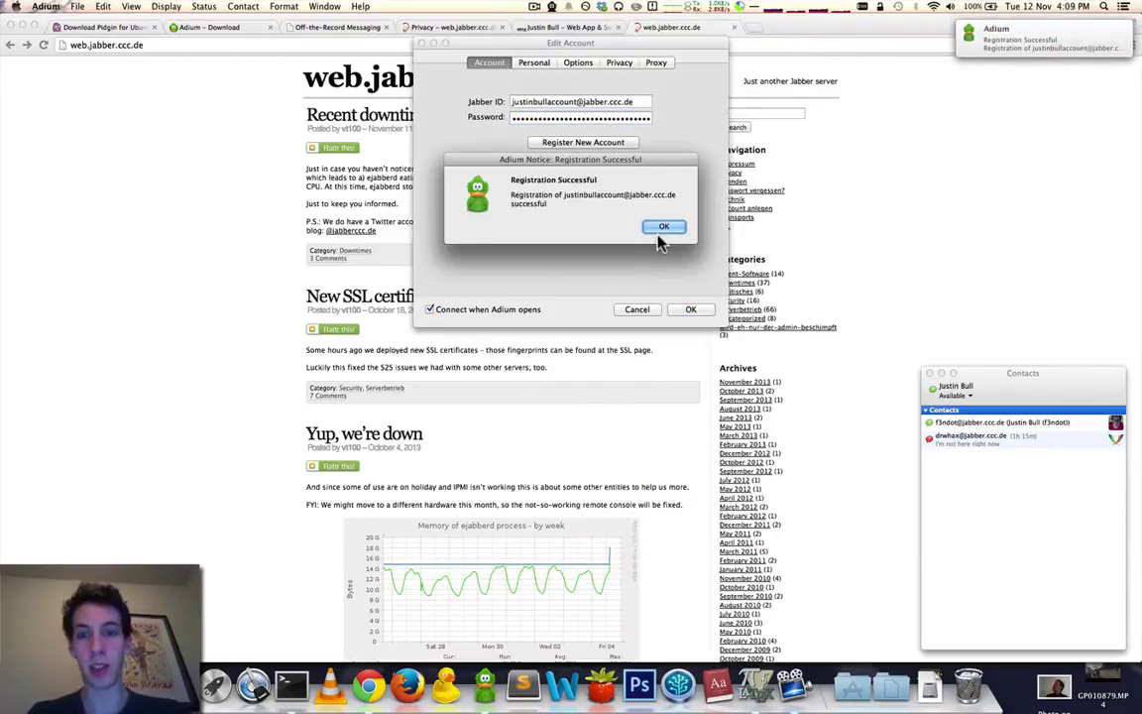
left_click(658, 233)
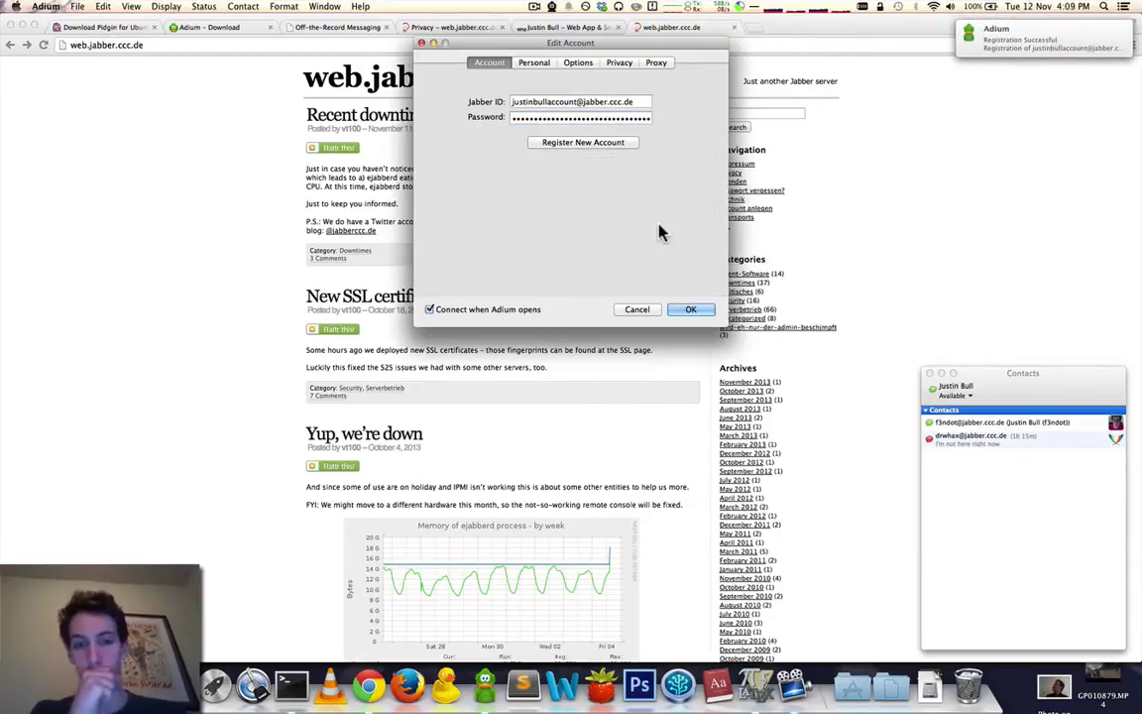
Review the Personal, Options and Privacy tabs, then save the account with OK.
left_click(535, 64)
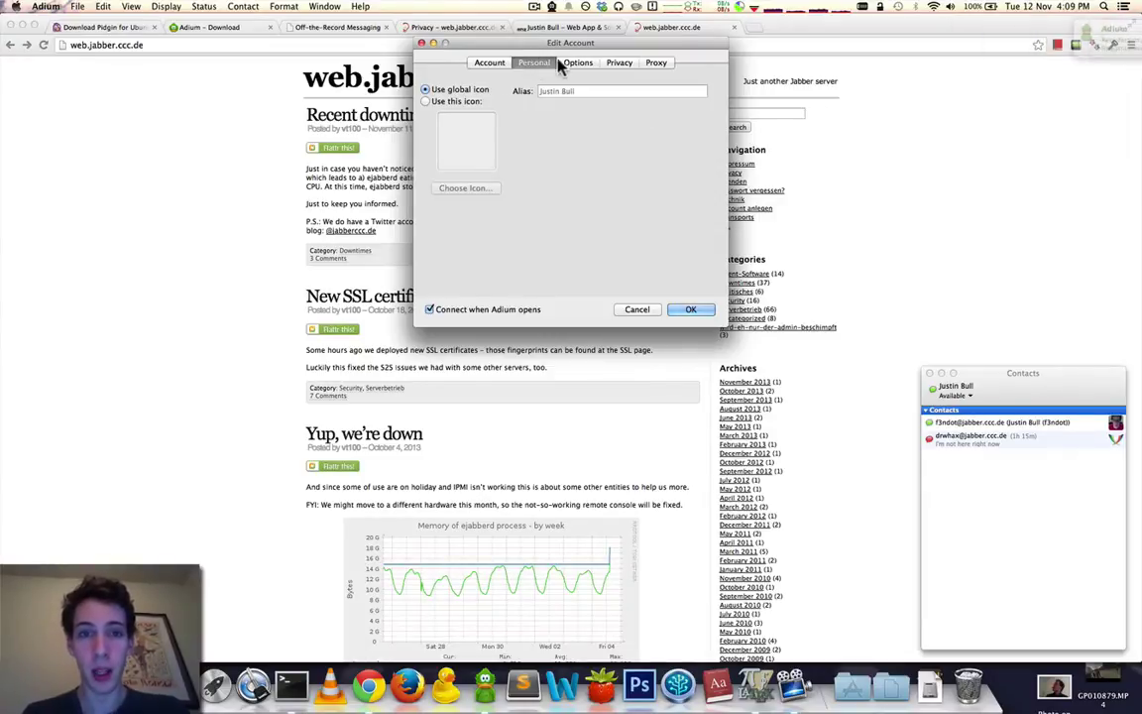
left_click(578, 63)
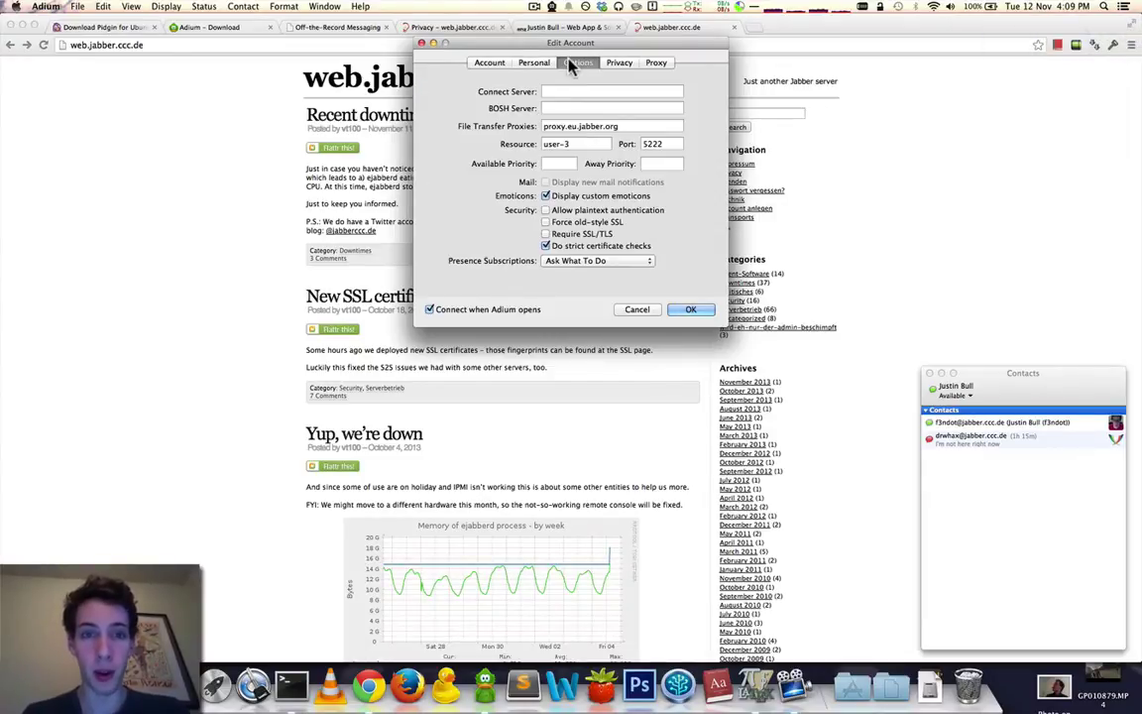
left_click(619, 64)
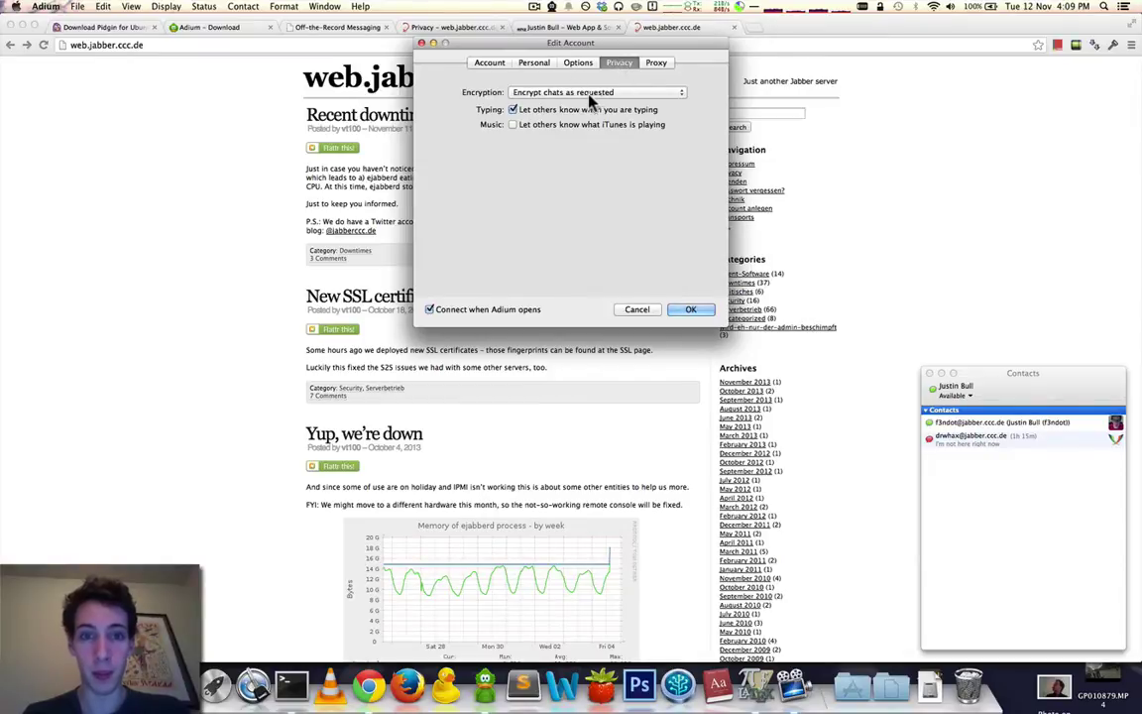
left_click(579, 63)
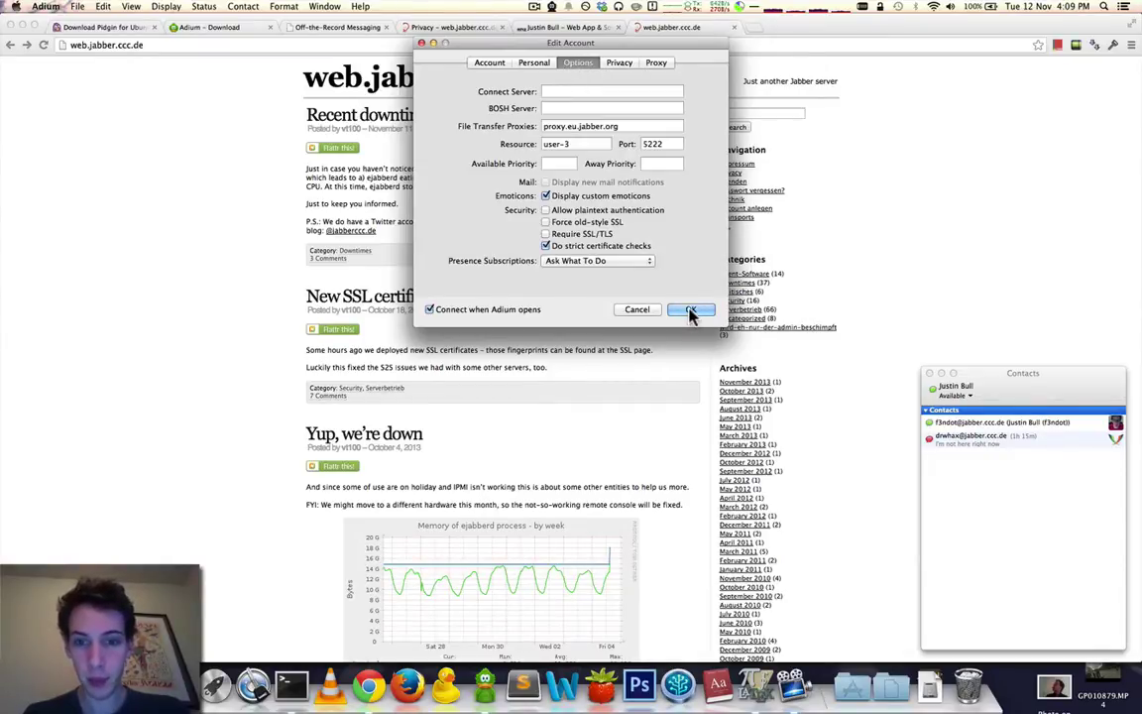
left_click(691, 310)
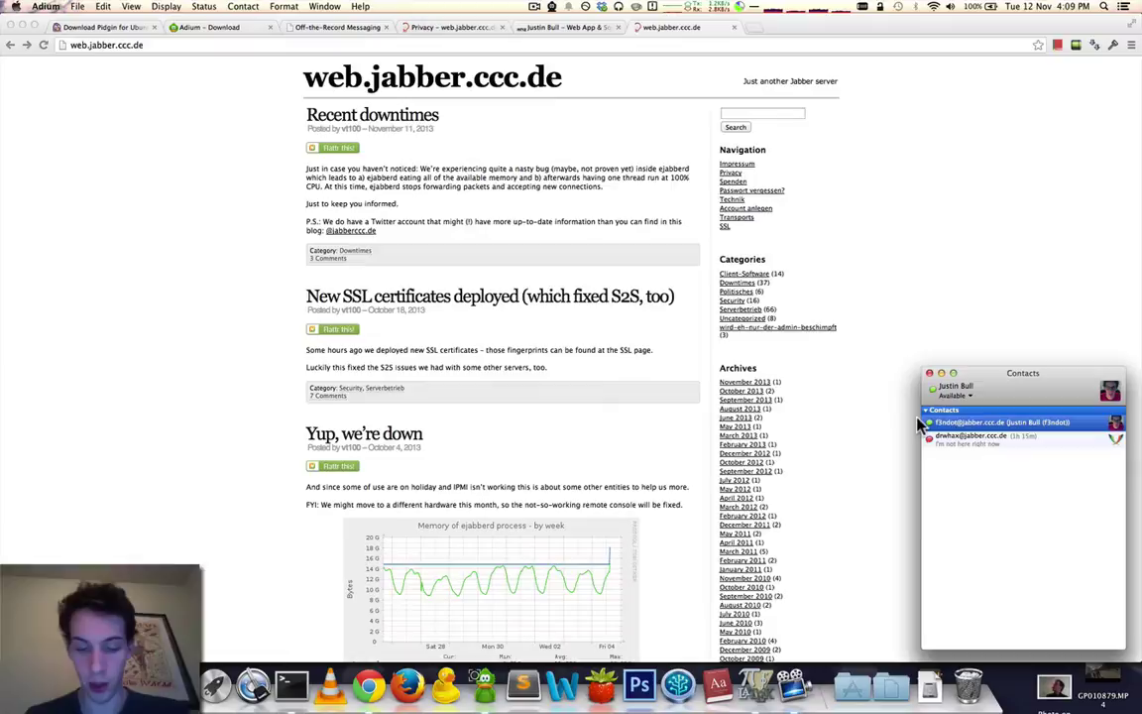
Check sending accounts in a new message, close the server welcome chat, and open Accounts preferences.
key("super+shift+n")
left_click(598, 193)
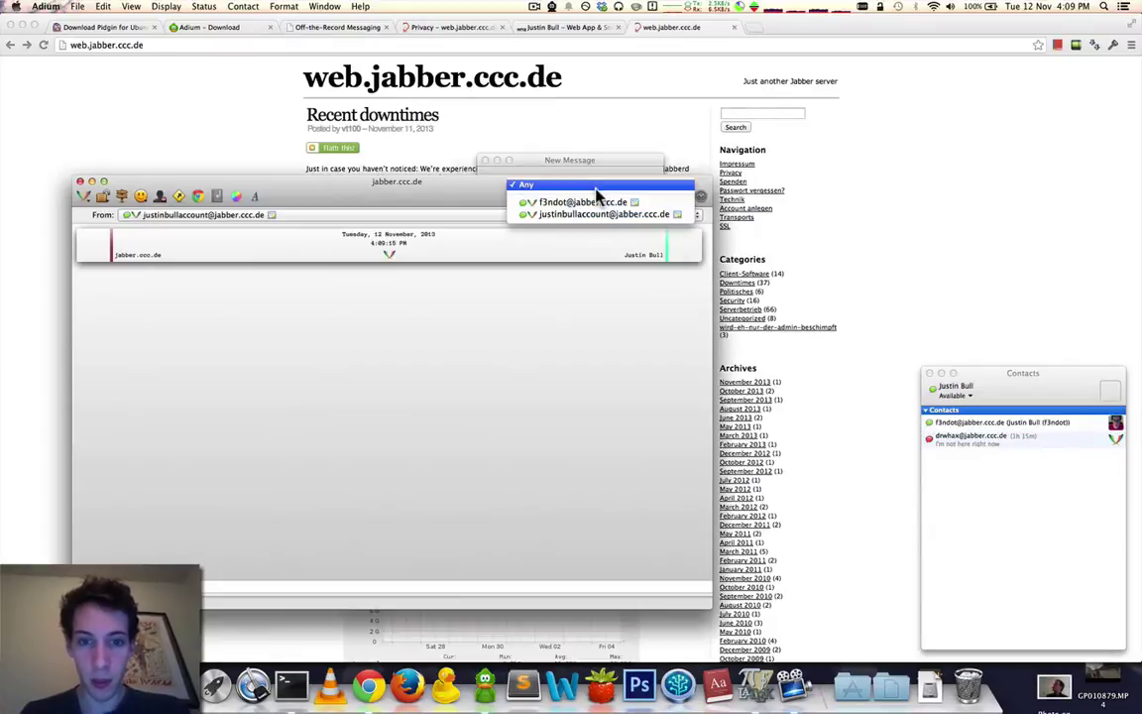
left_click(598, 192)
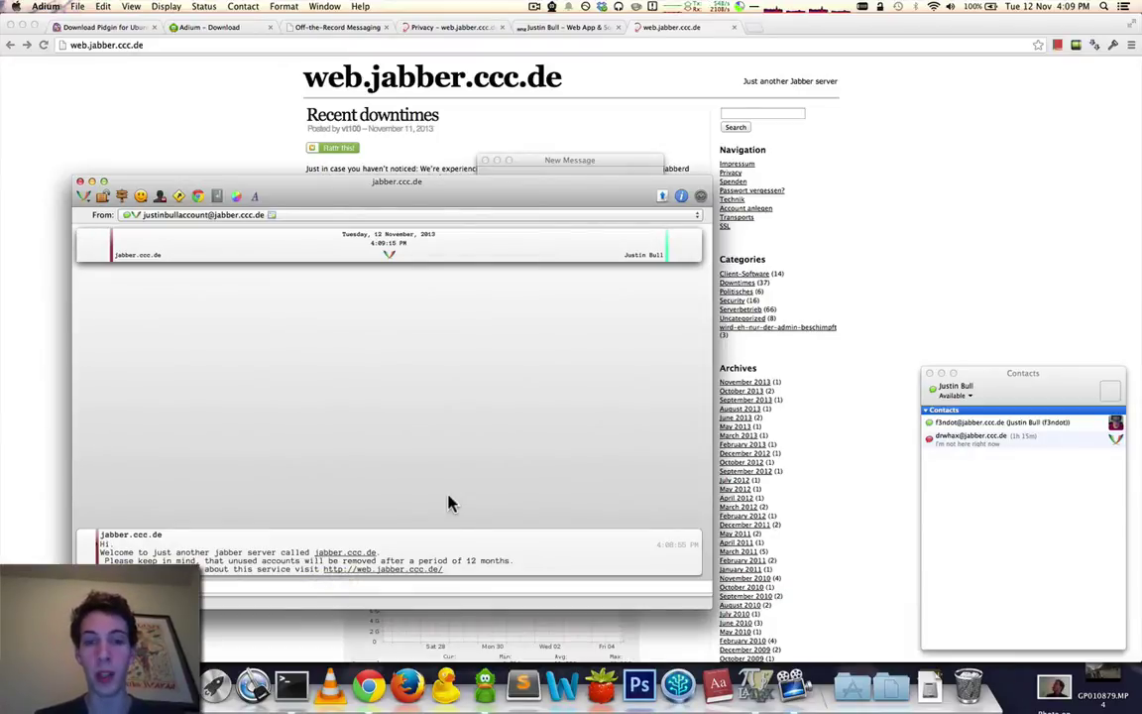
left_click(81, 183)
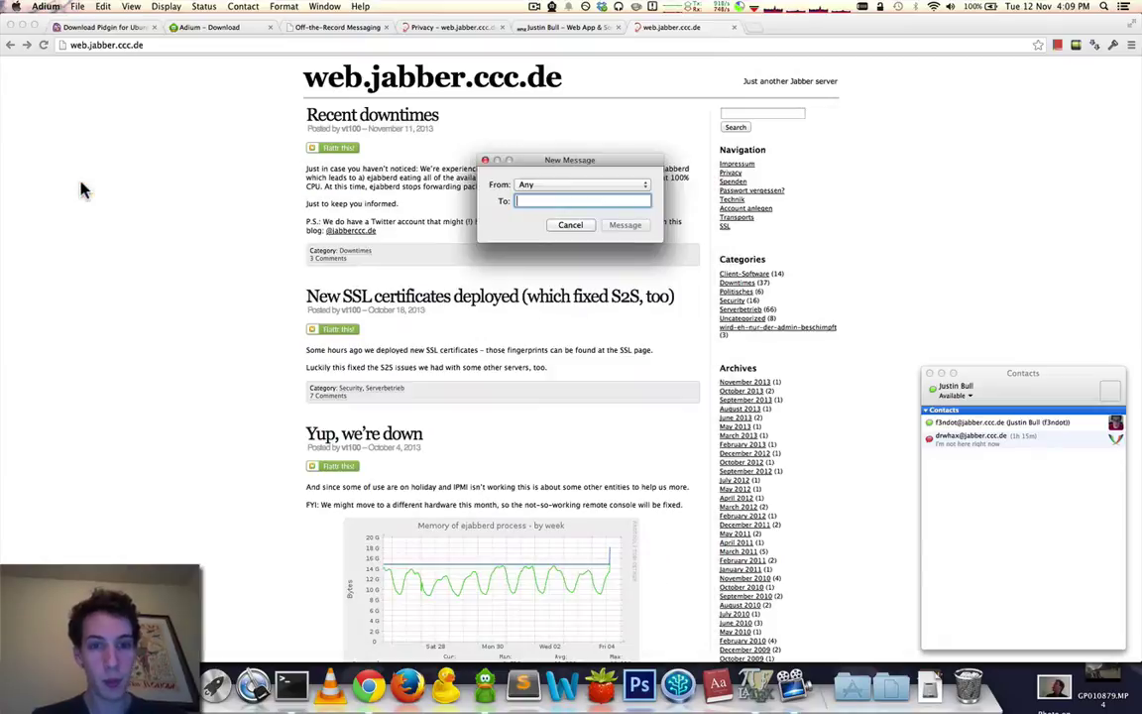
left_click(569, 225)
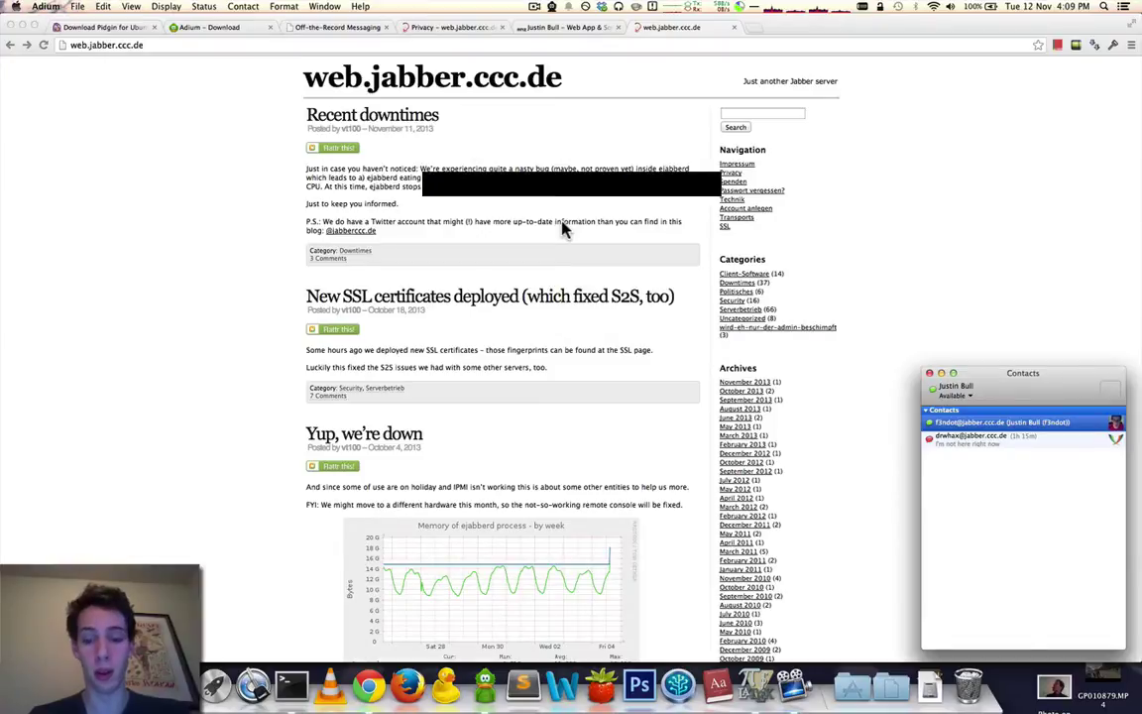
key("super+comma")
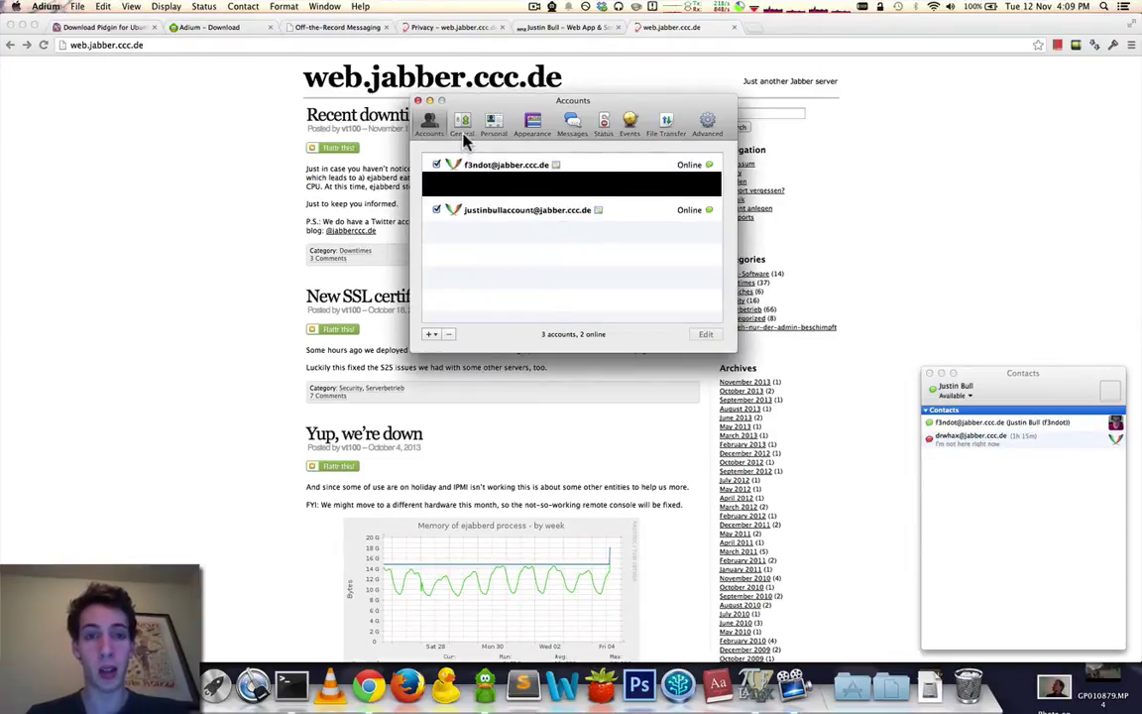
Tick 'Log OTR-secured chats' in General preferences and close the Preferences window.
left_click(463, 125)
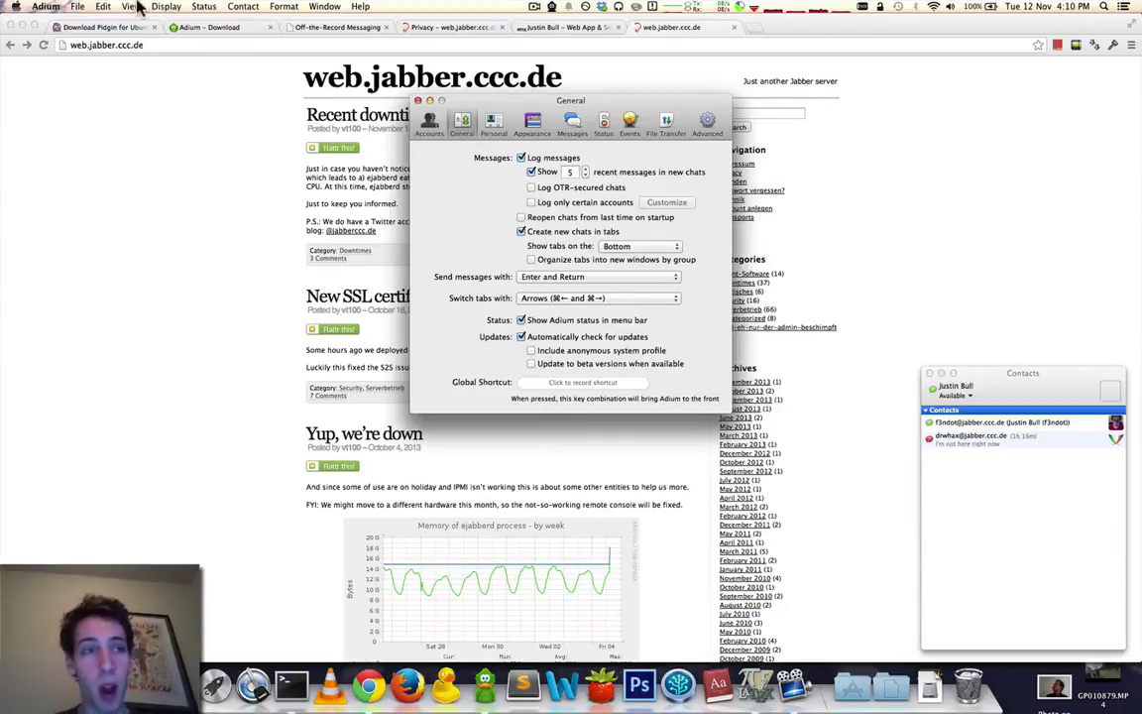
left_click(46, 7)
left_click(54, 61)
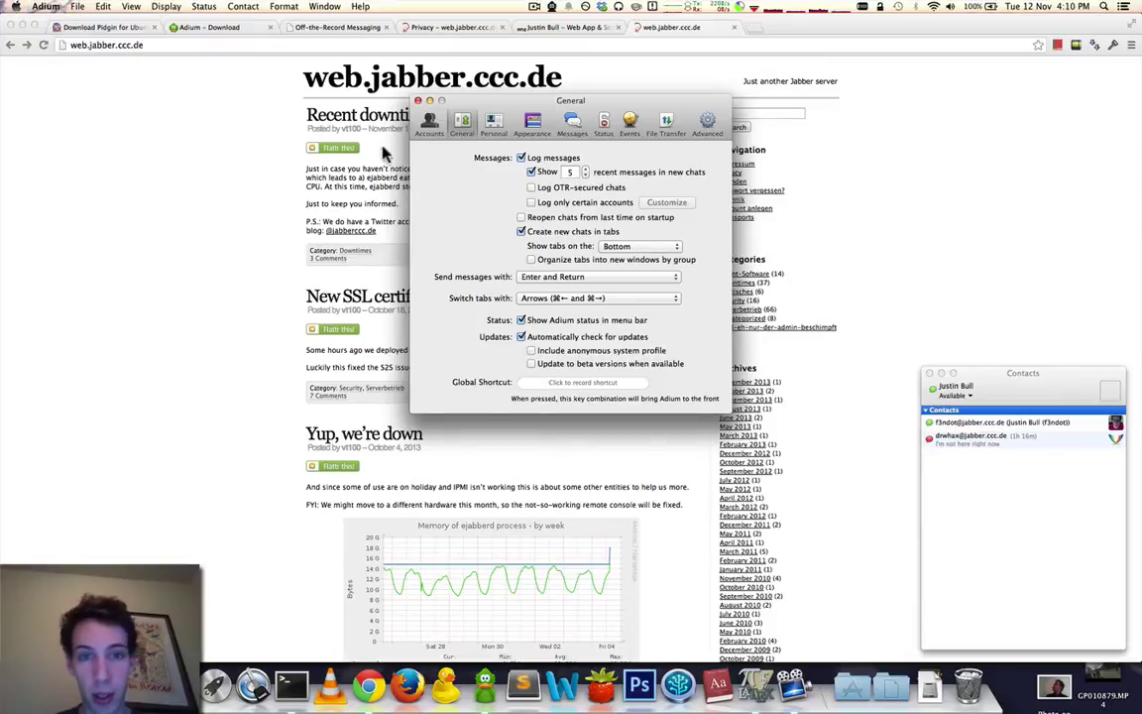
left_click(532, 189)
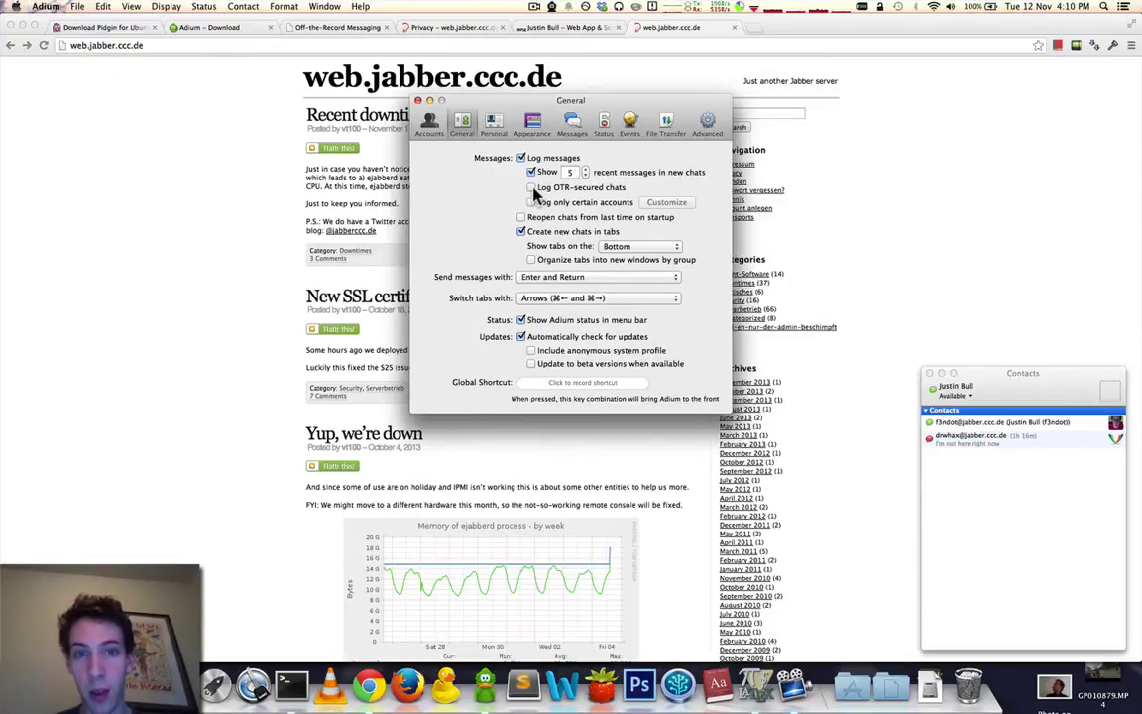
left_click(418, 101)
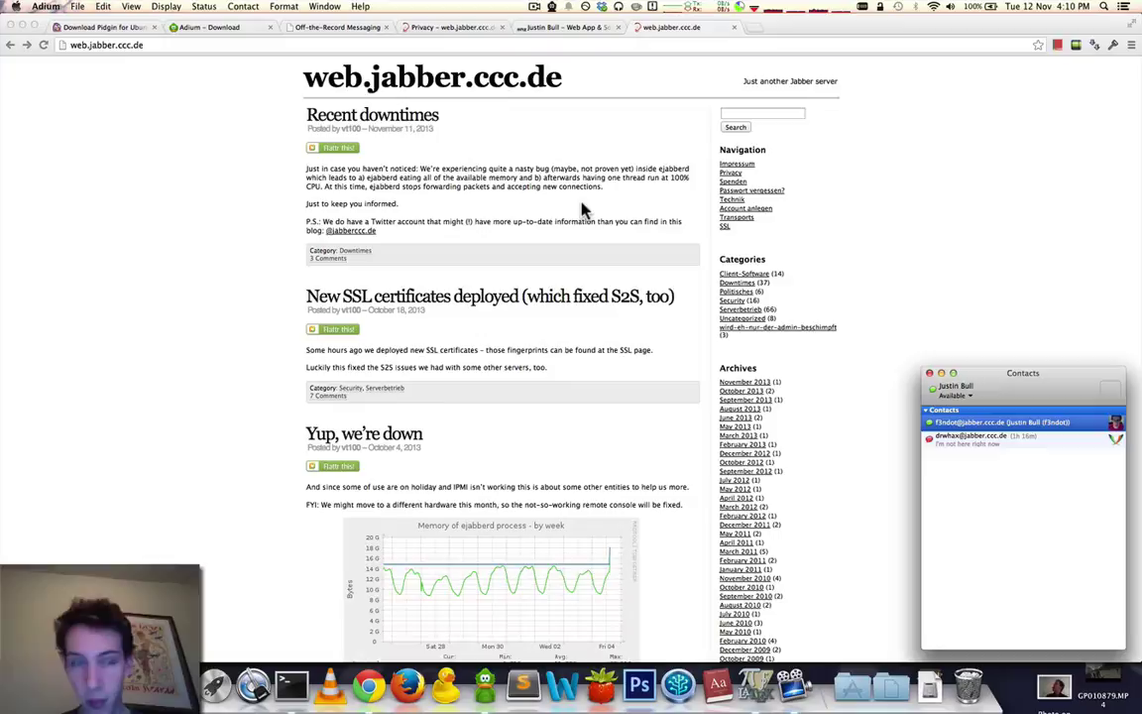
Browse the menus for chat display and contact list view options.
left_click(166, 7)
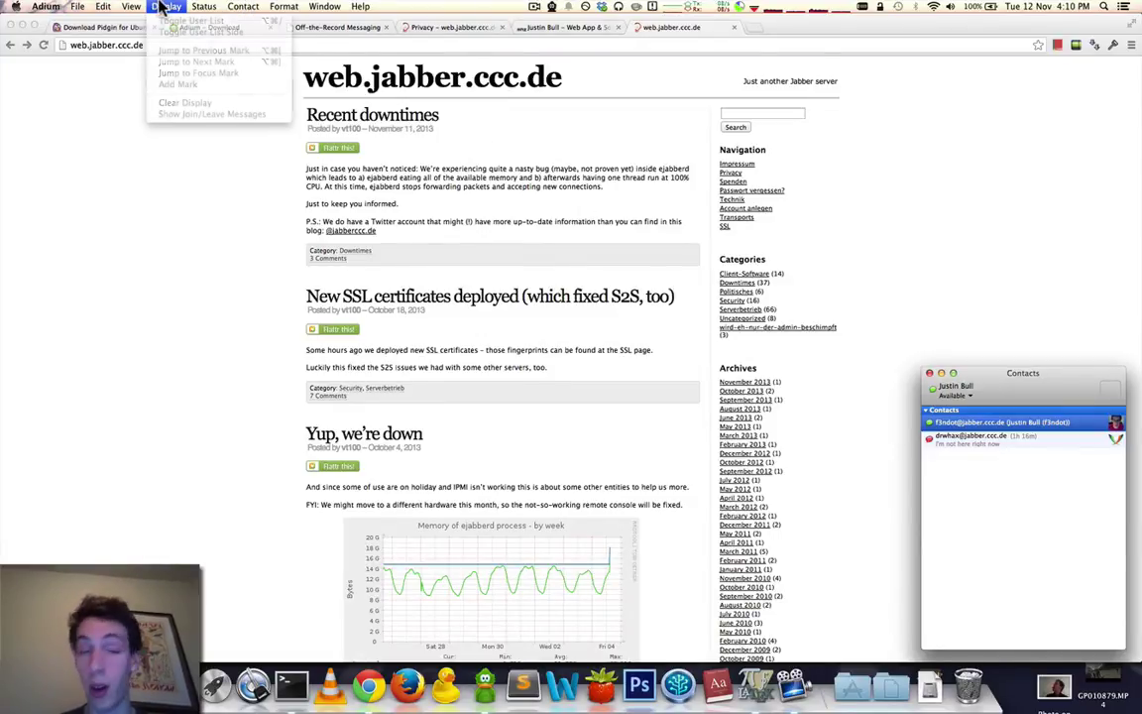
left_click(161, 7)
left_click(202, 7)
Add an XMPP contact on jabber.ccc.de, aliased 'Real Me', to the second account.
mouse_move(139, 6)
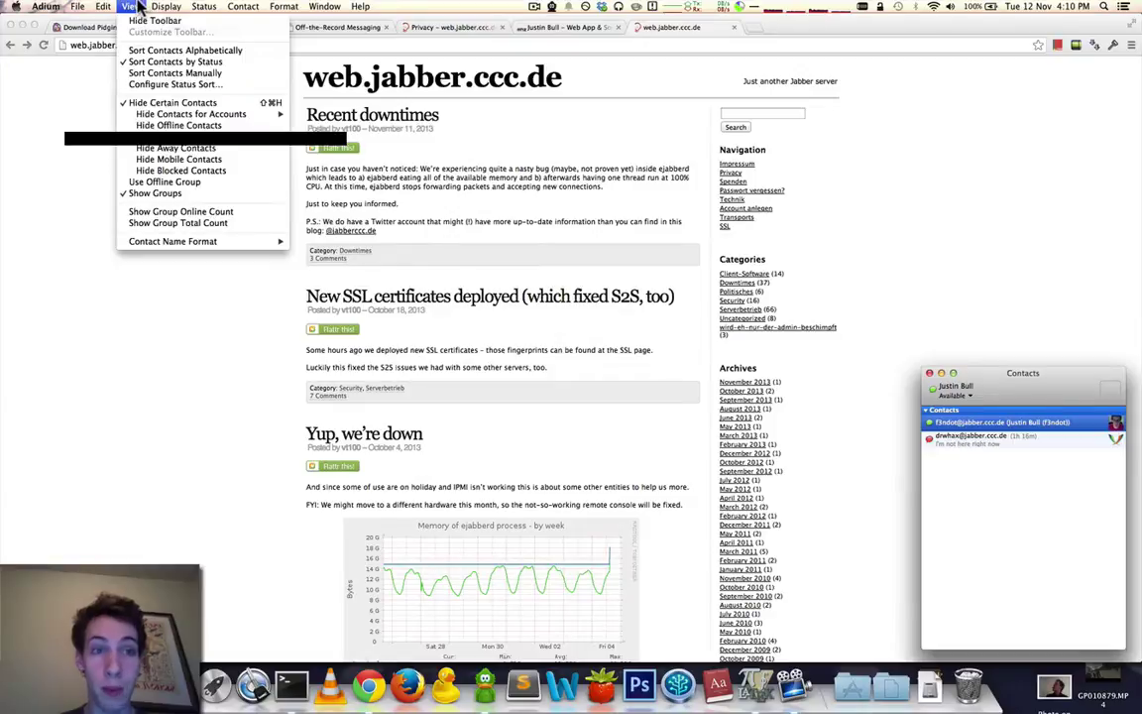
mouse_move(78, 6)
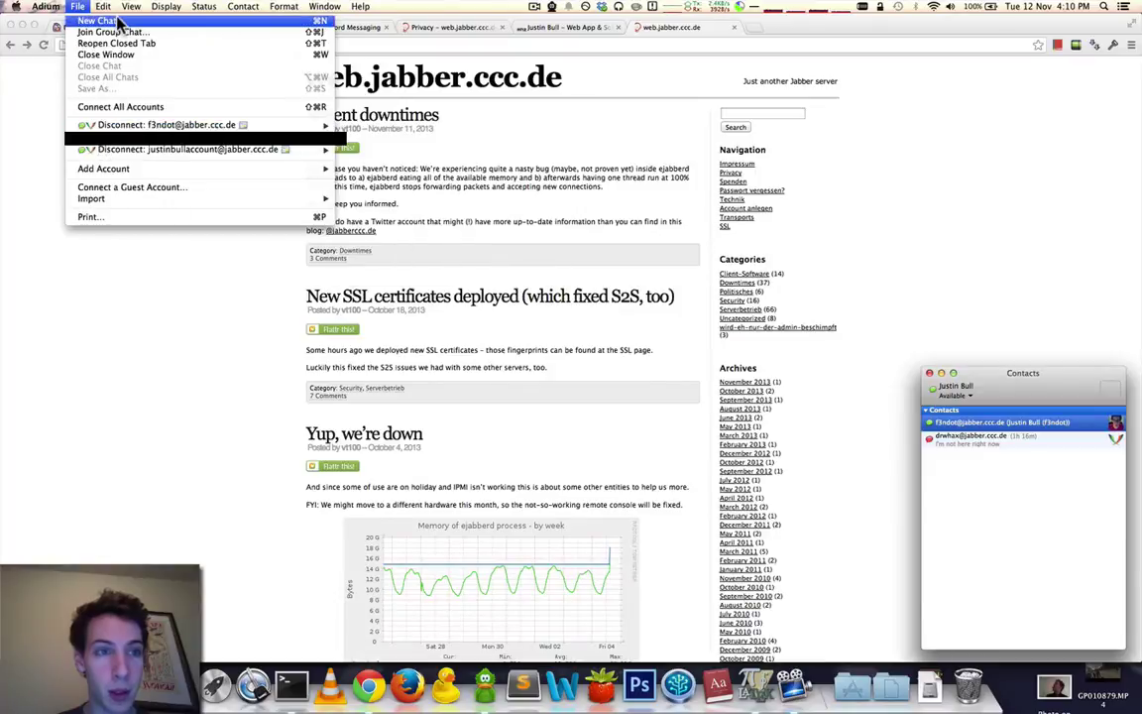
left_click(248, 22)
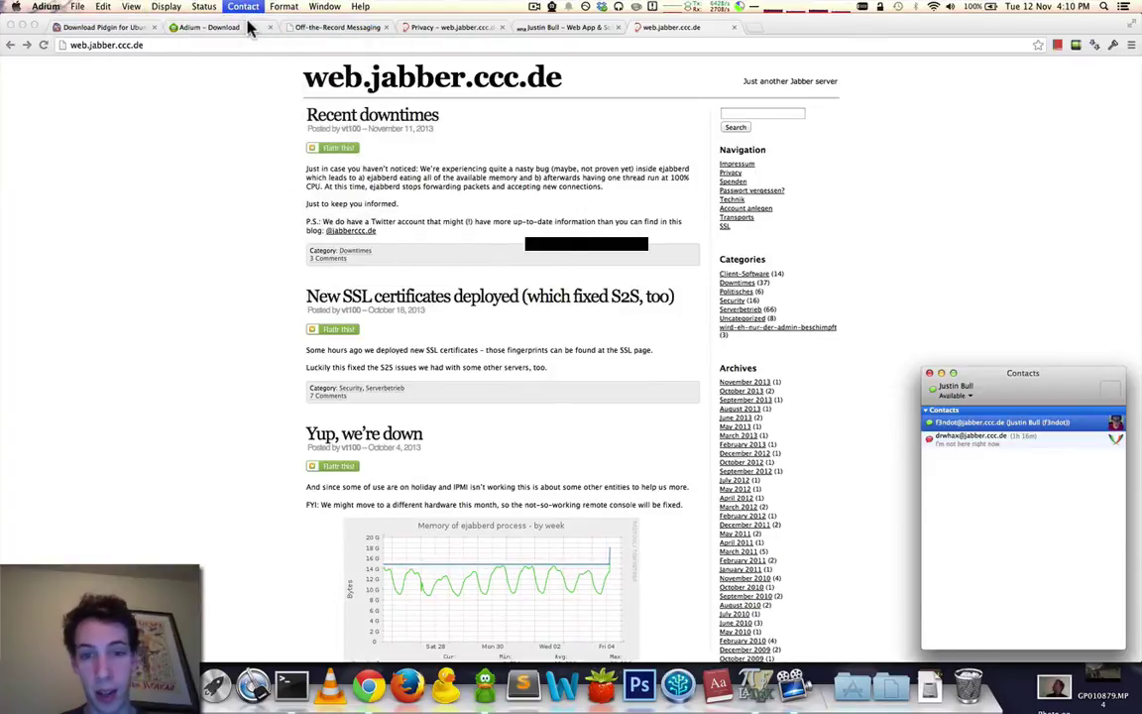
left_click(540, 156)
left_click(557, 168)
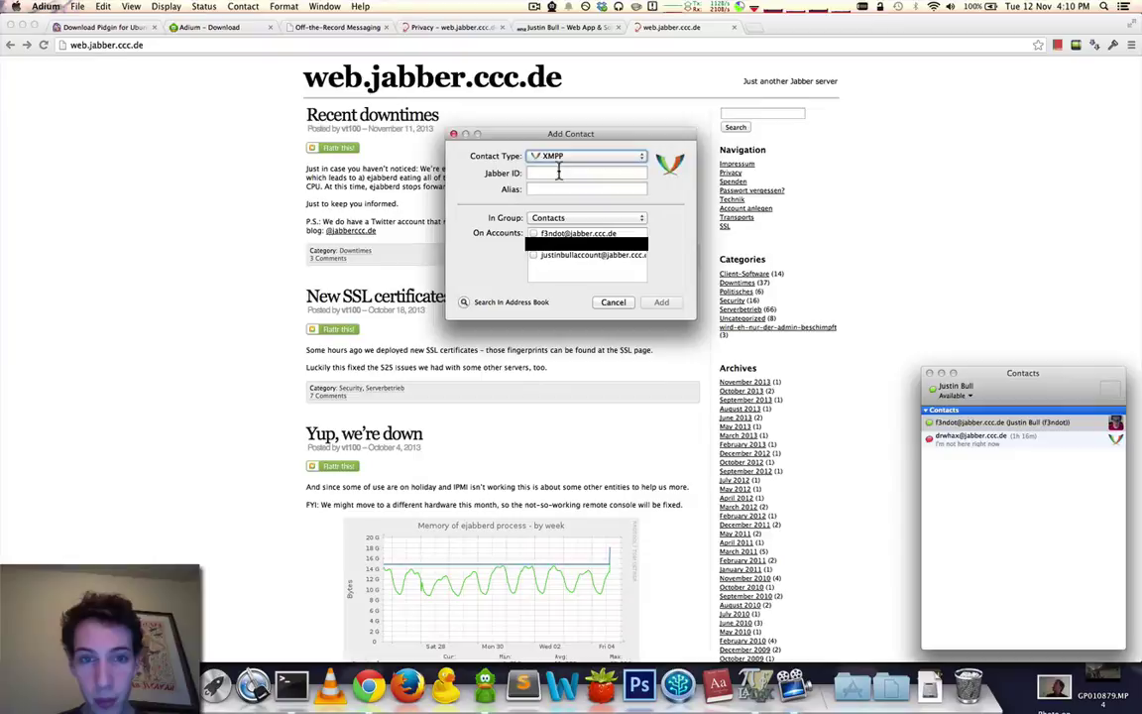
left_click(543, 173)
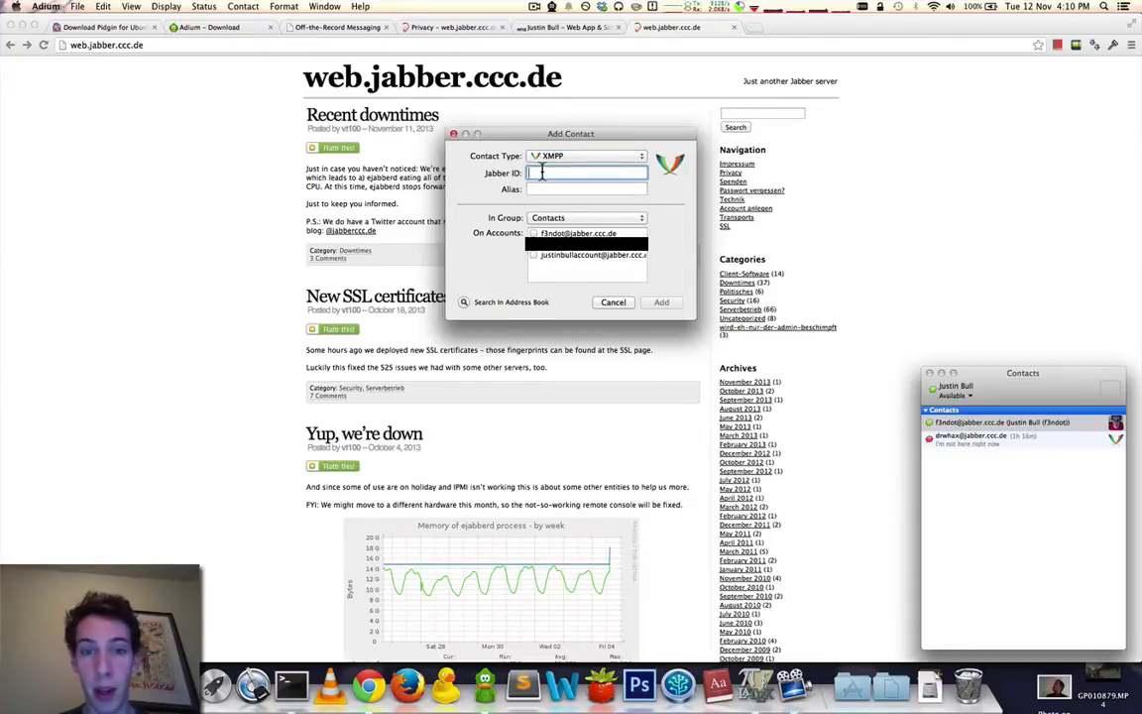
left_click(534, 256)
left_click(542, 173)
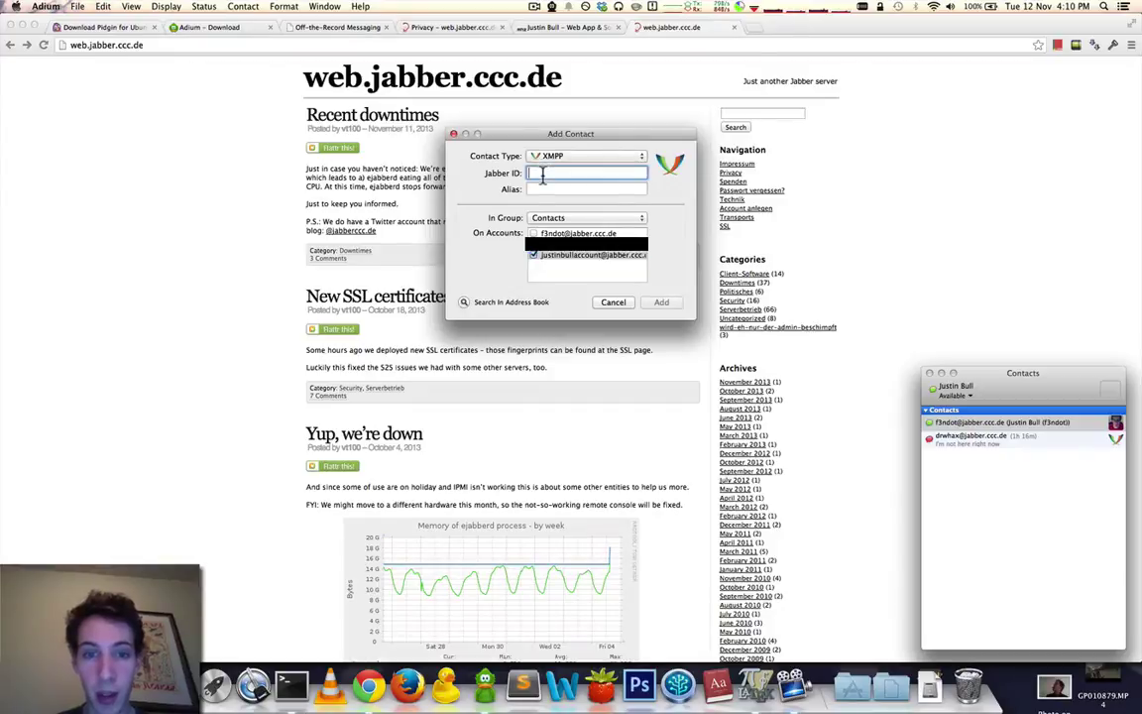
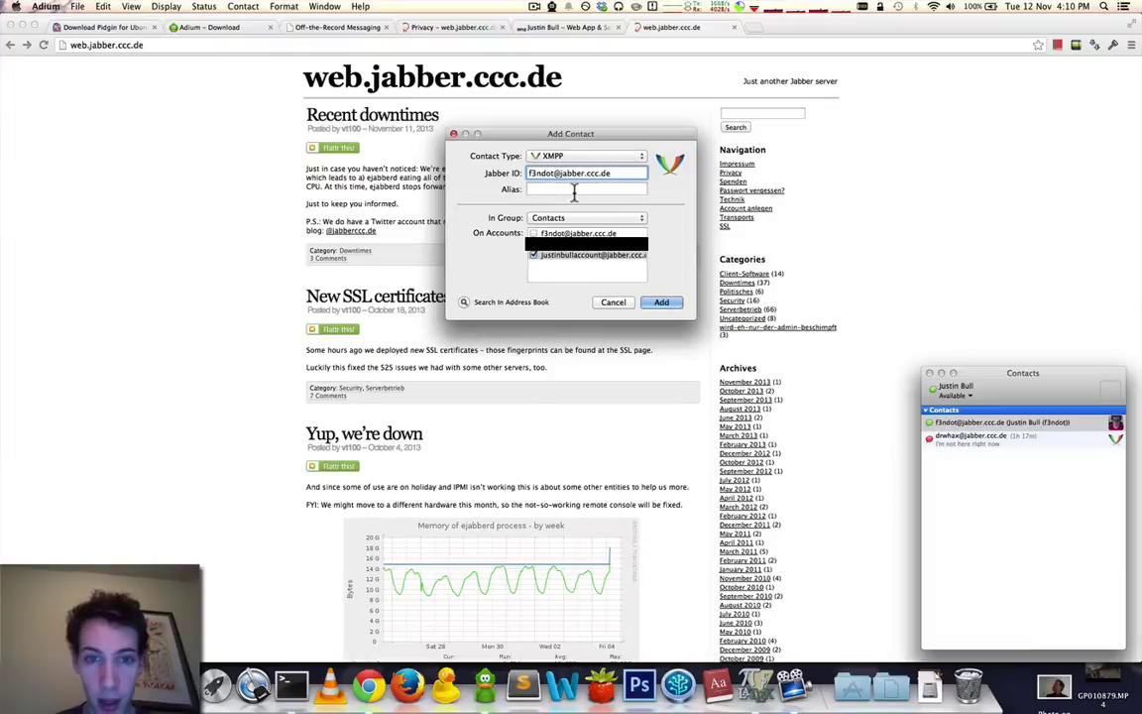
key("Tab")
type("Real Me")
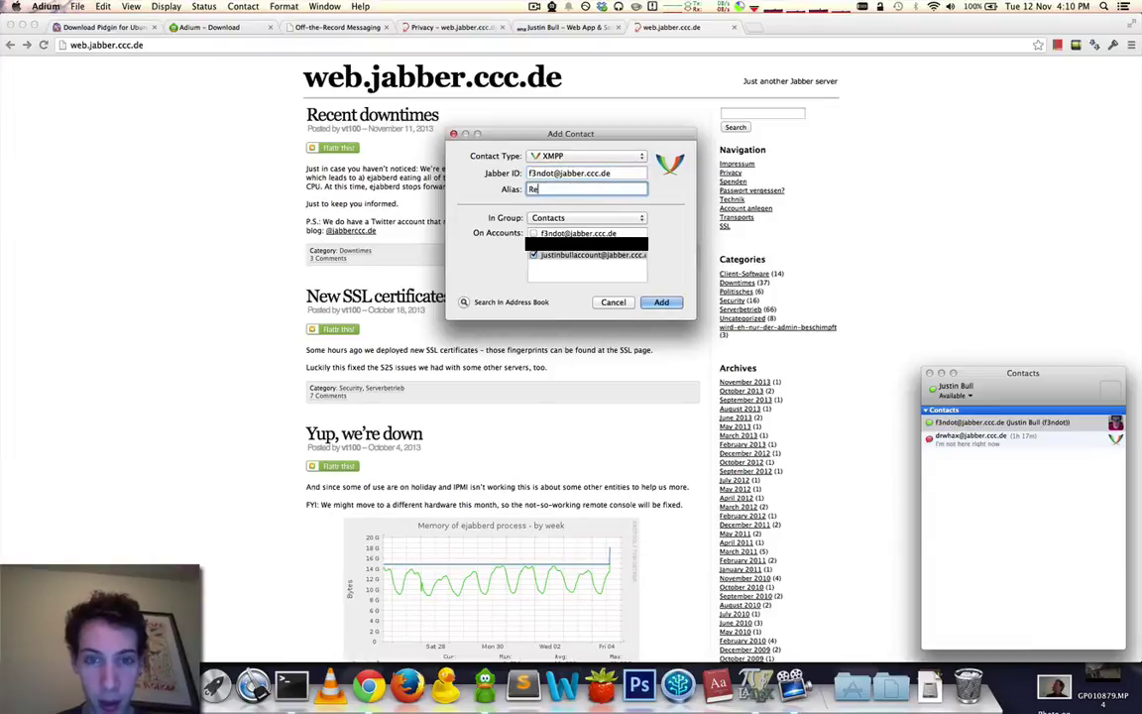
left_click(662, 303)
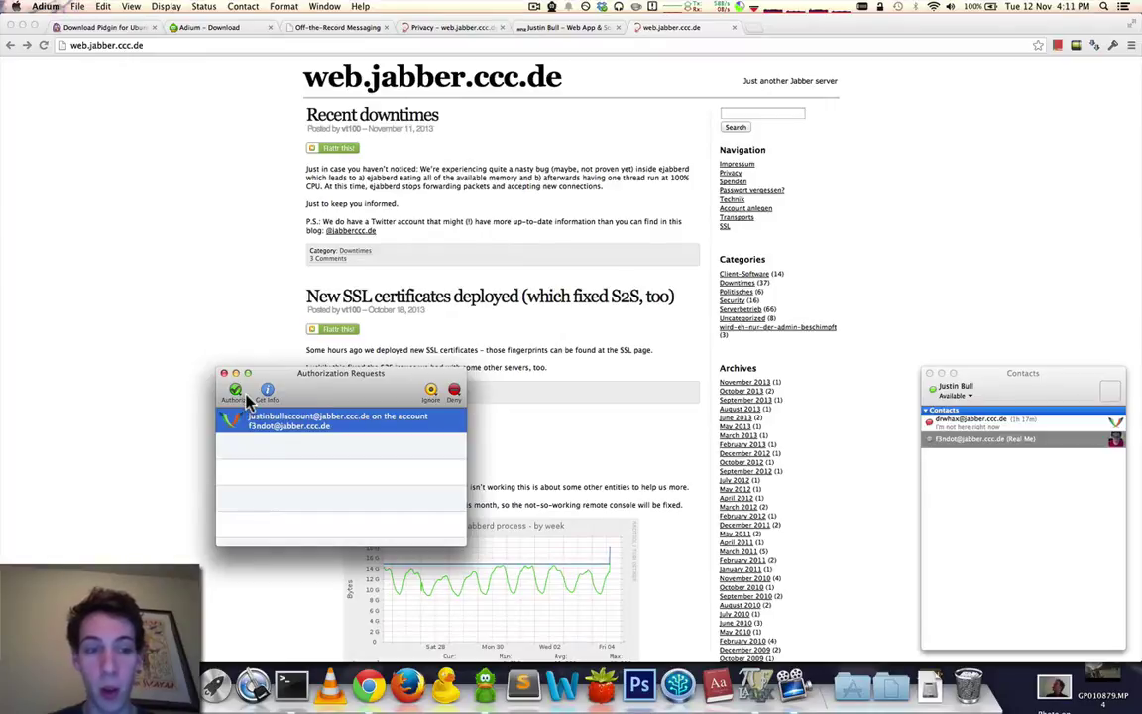
Authorize the first request and add the requester under the alias 'Demo Me'.
left_click_drag(249, 400, 248, 416)
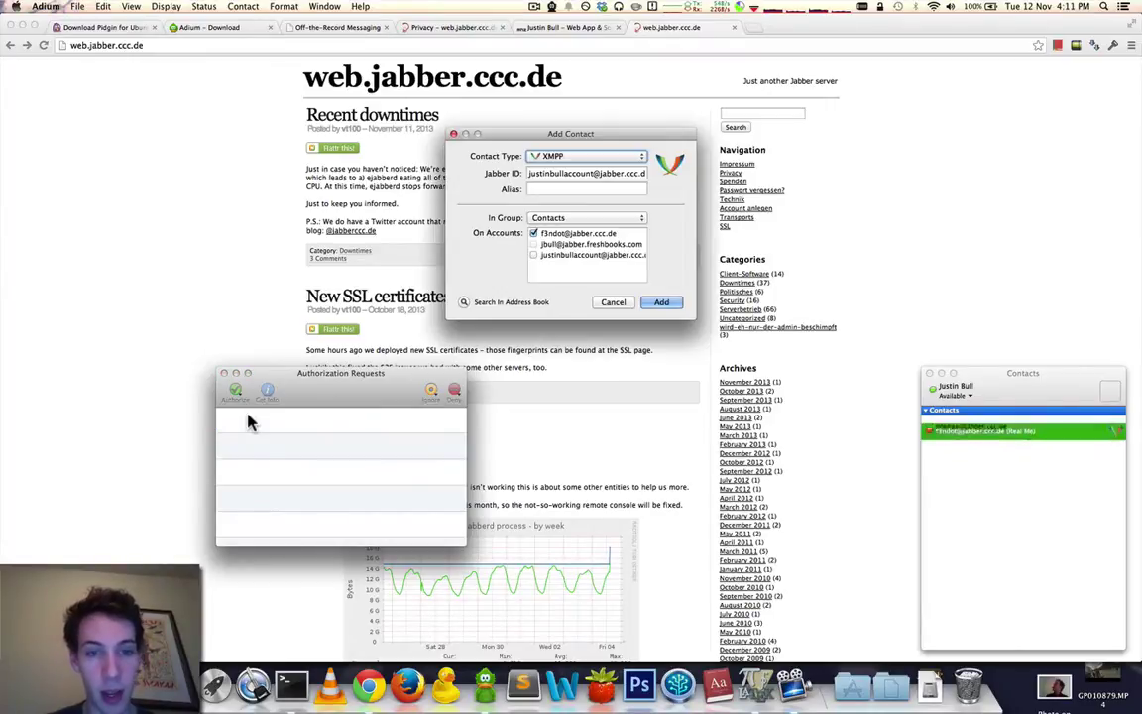
left_click(571, 191)
type("Demo Me")
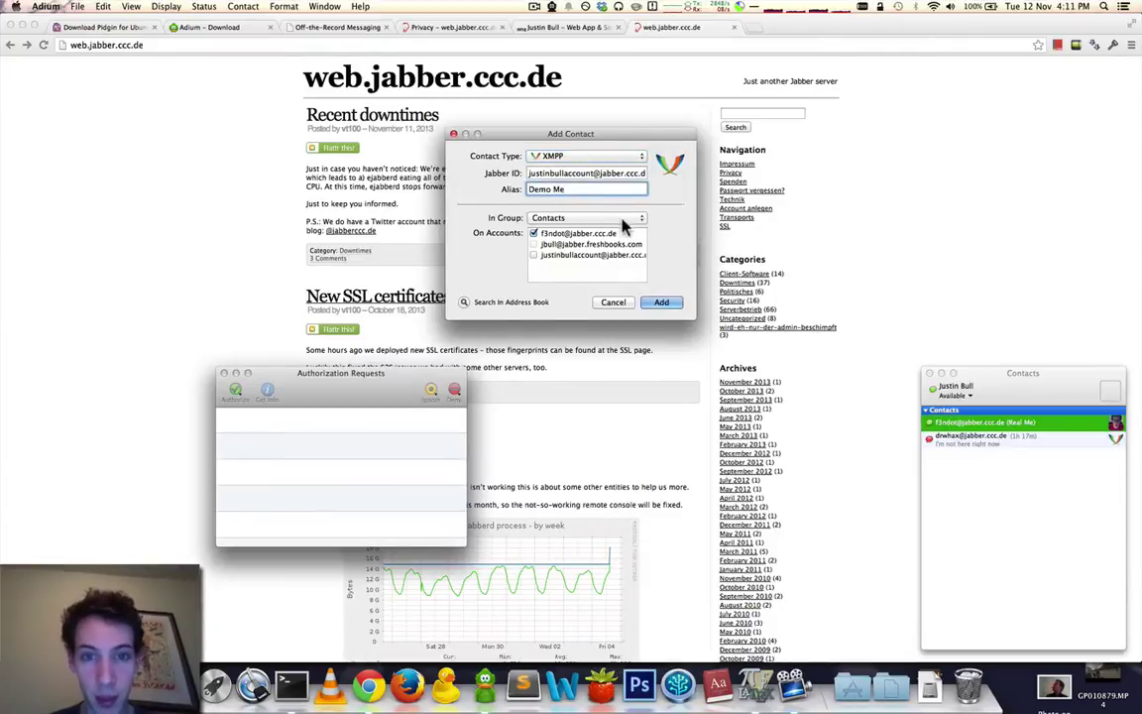
left_click(661, 302)
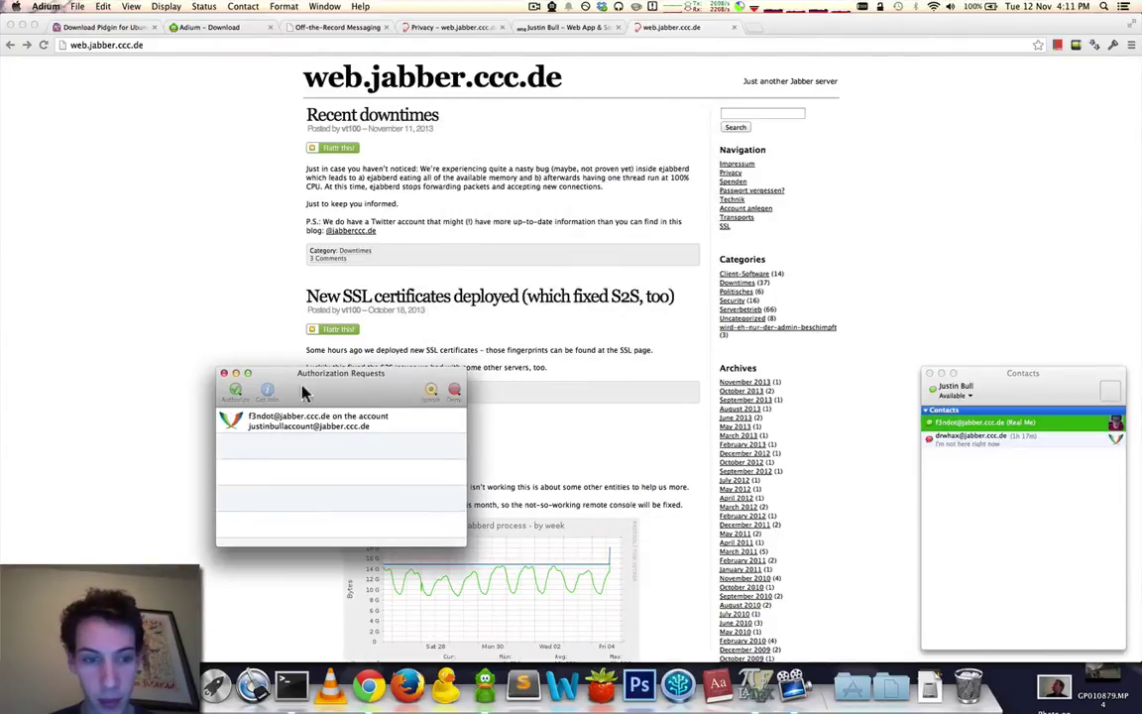
Authorize the remaining pending request and close the Authorization Requests window.
left_click(252, 416)
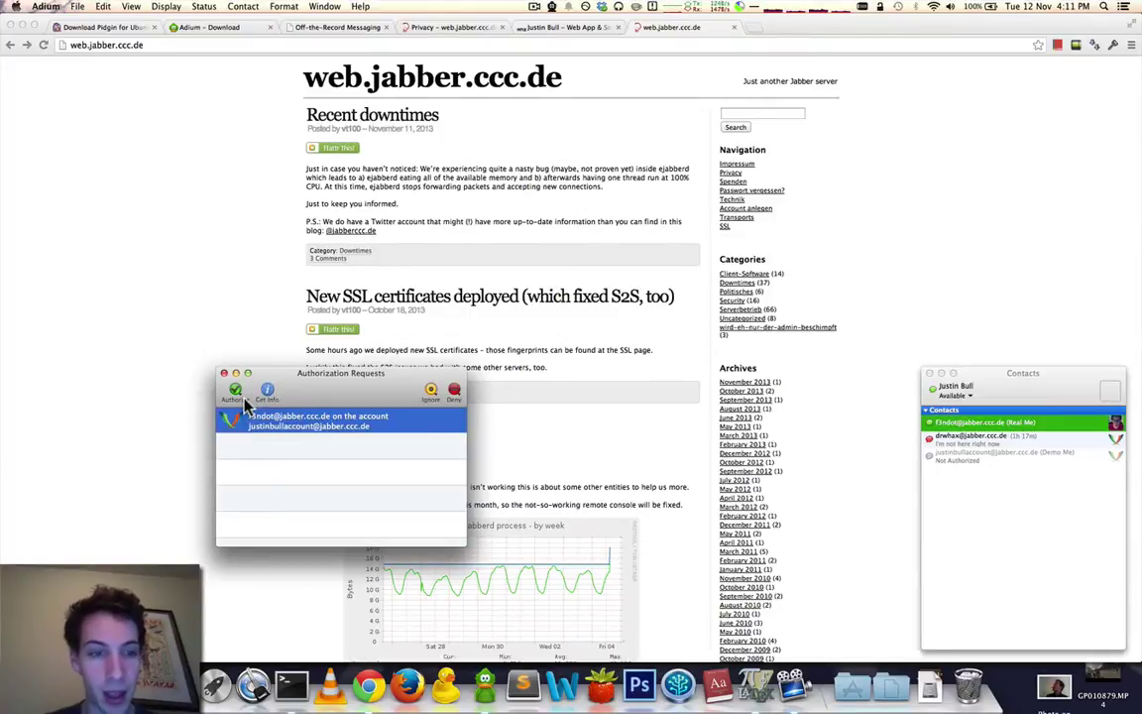
left_click(239, 397)
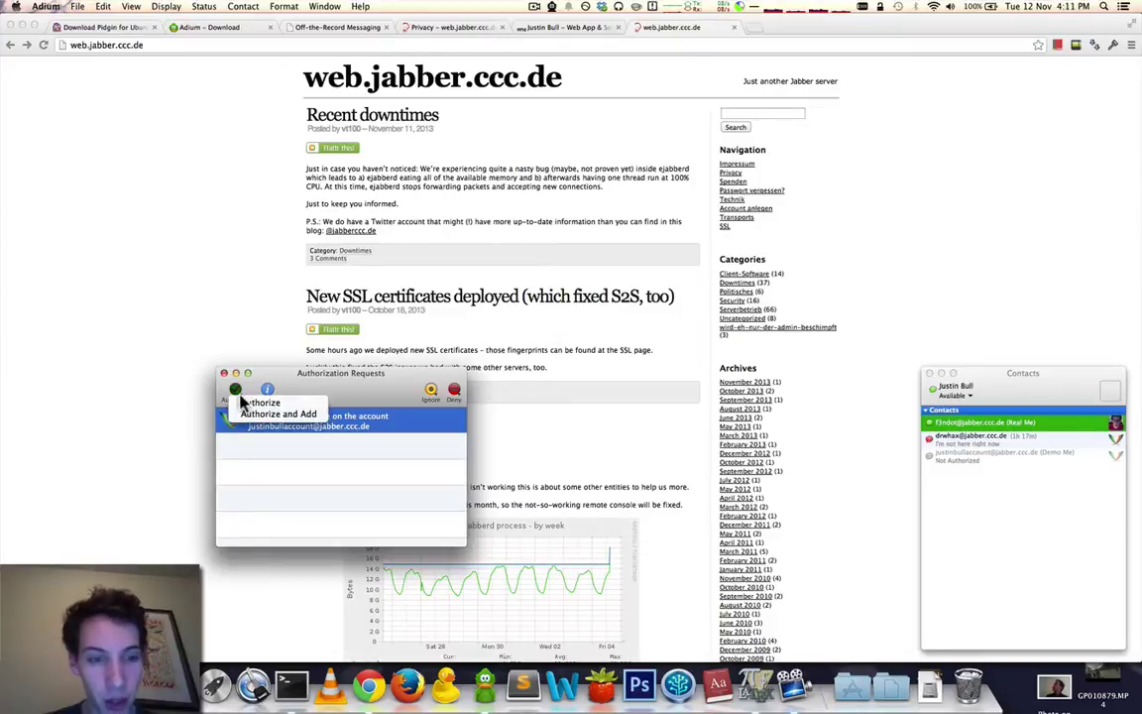
left_click(243, 407)
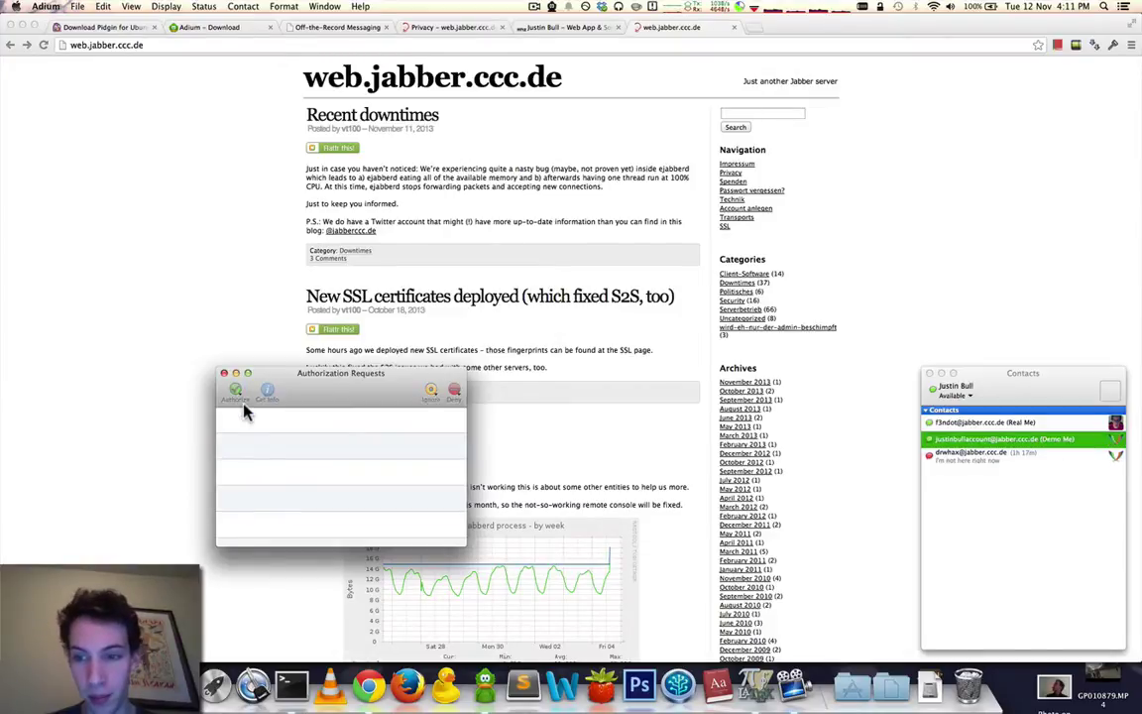
left_click(225, 374)
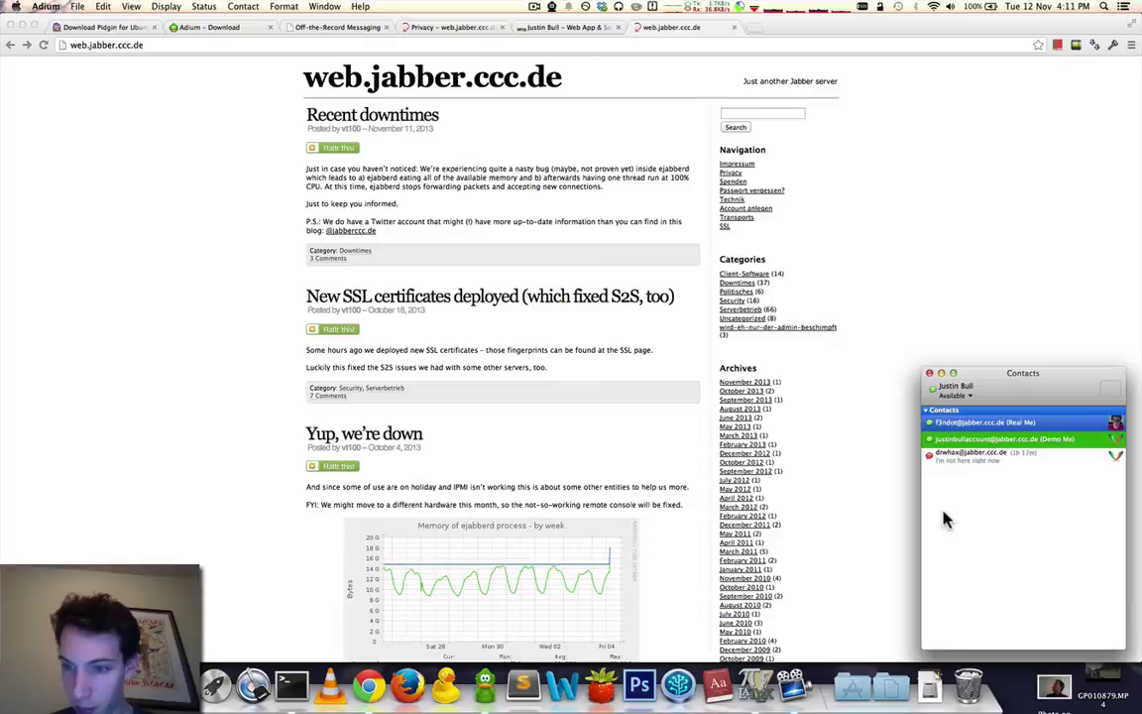
left_click(977, 439)
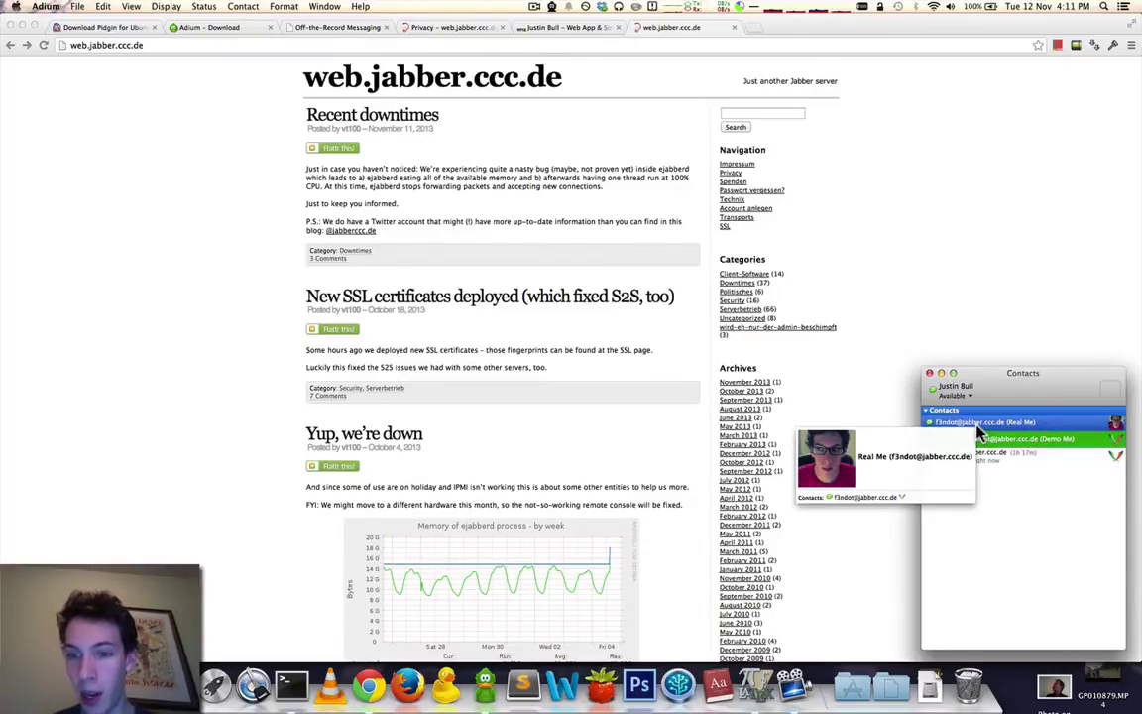
Open a chat with Real Me from the other account and initiate an encrypted OTR chat.
double_click(979, 424)
left_click(222, 216)
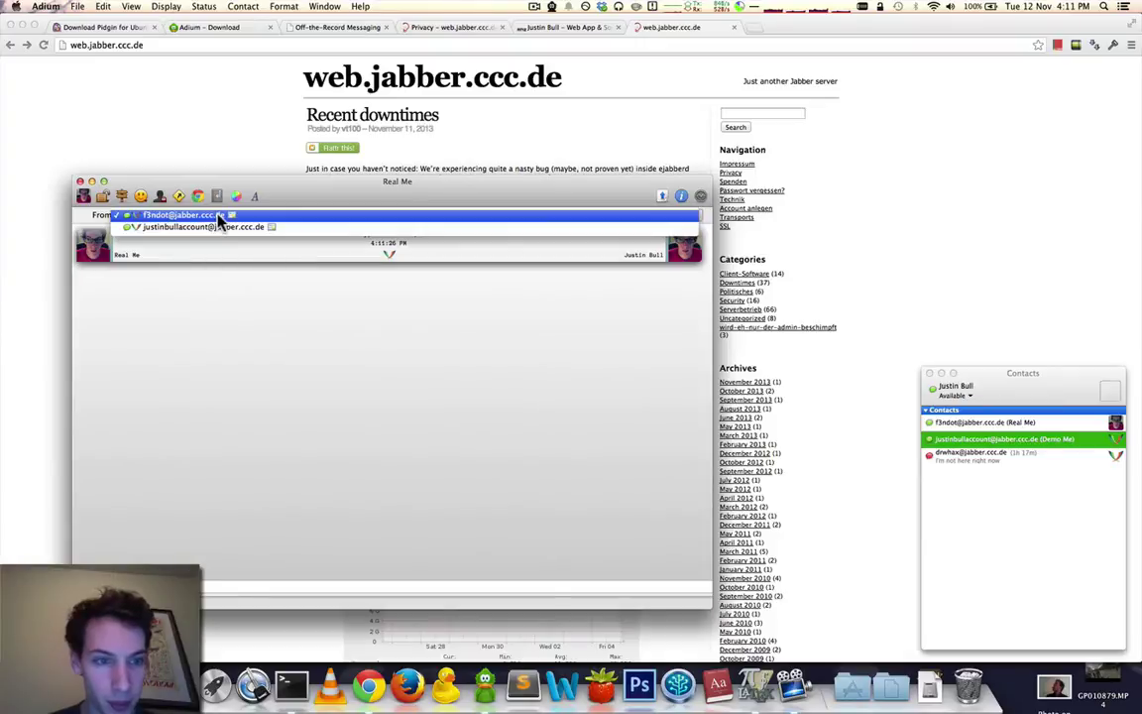
left_click(222, 228)
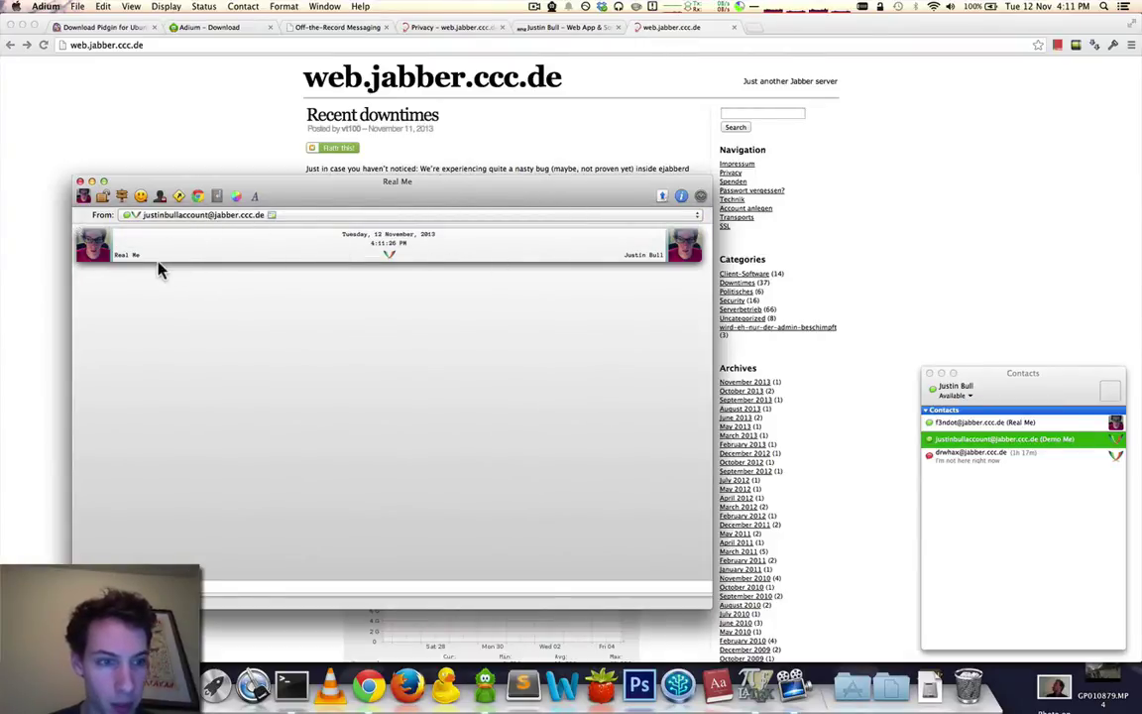
left_click(103, 198)
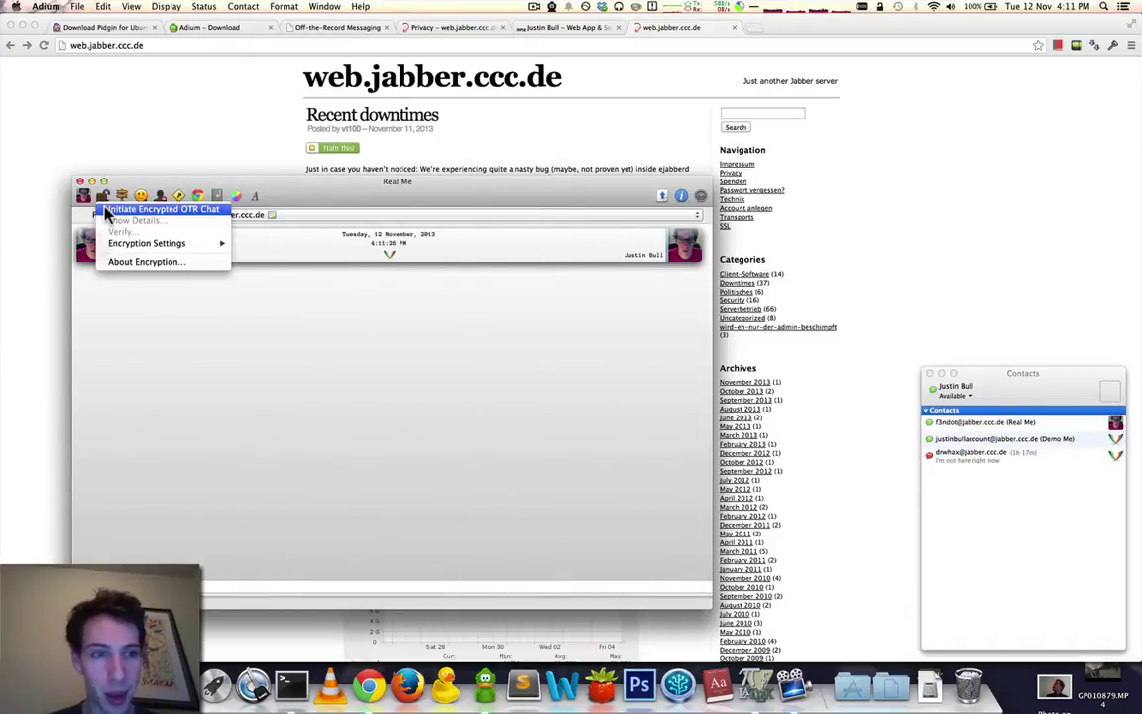
left_click(108, 212)
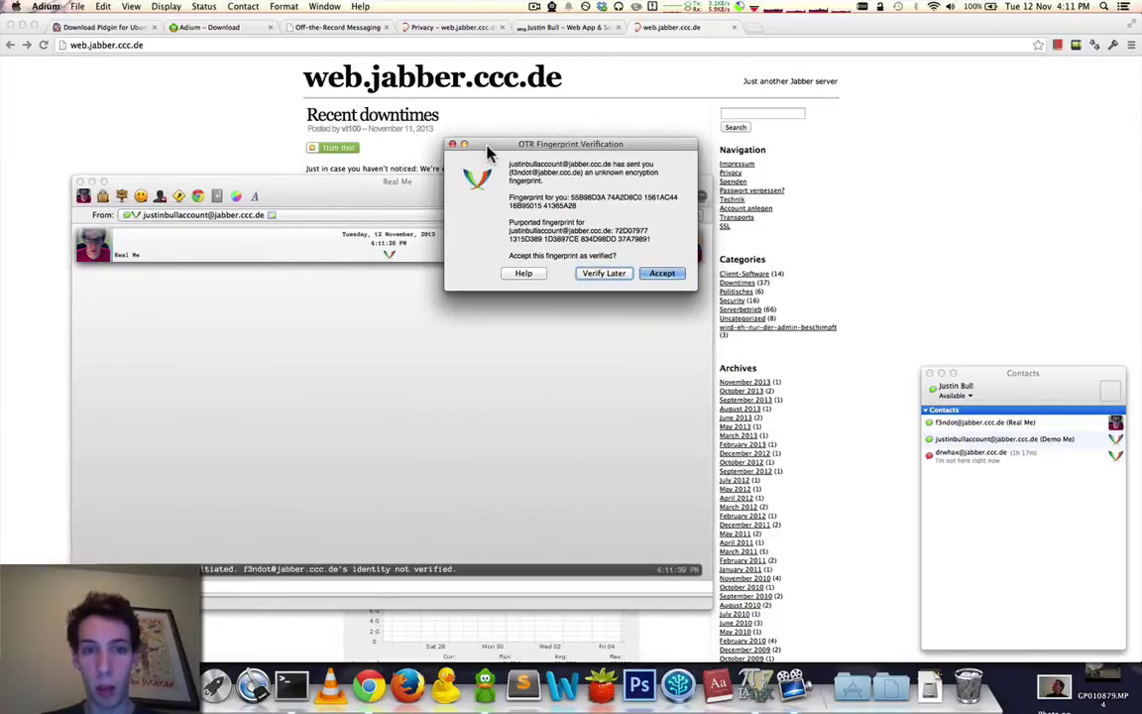
left_click_drag(476, 144, 286, 138)
left_click_drag(651, 145, 720, 143)
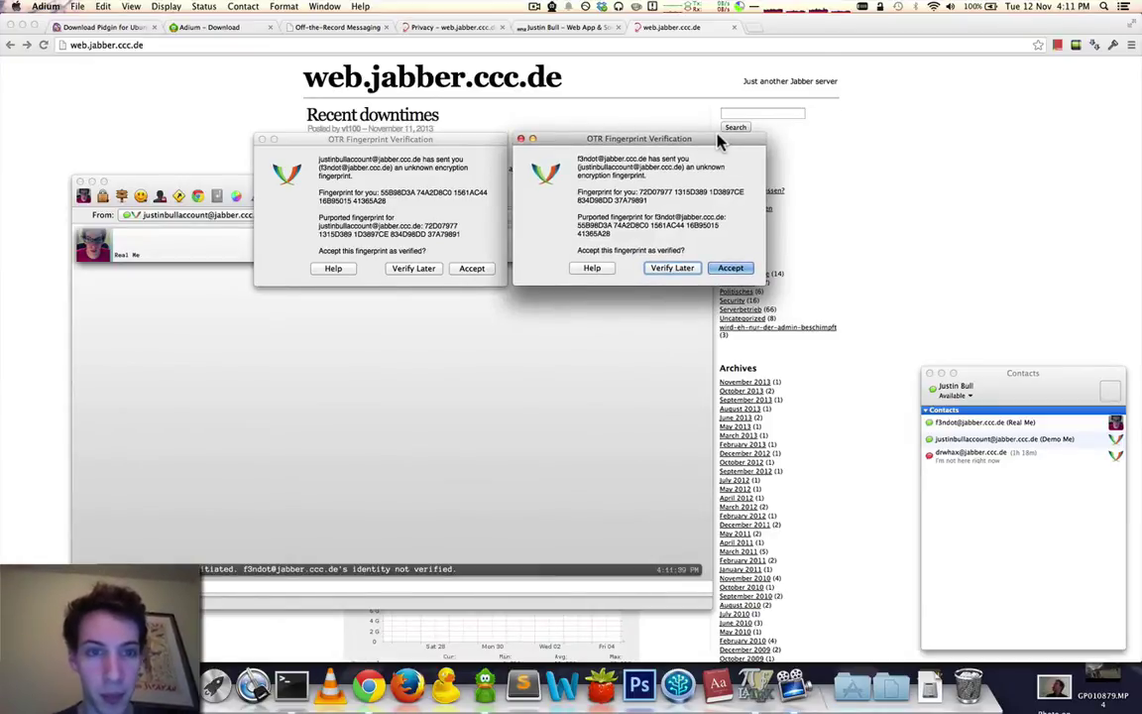
left_click(393, 177)
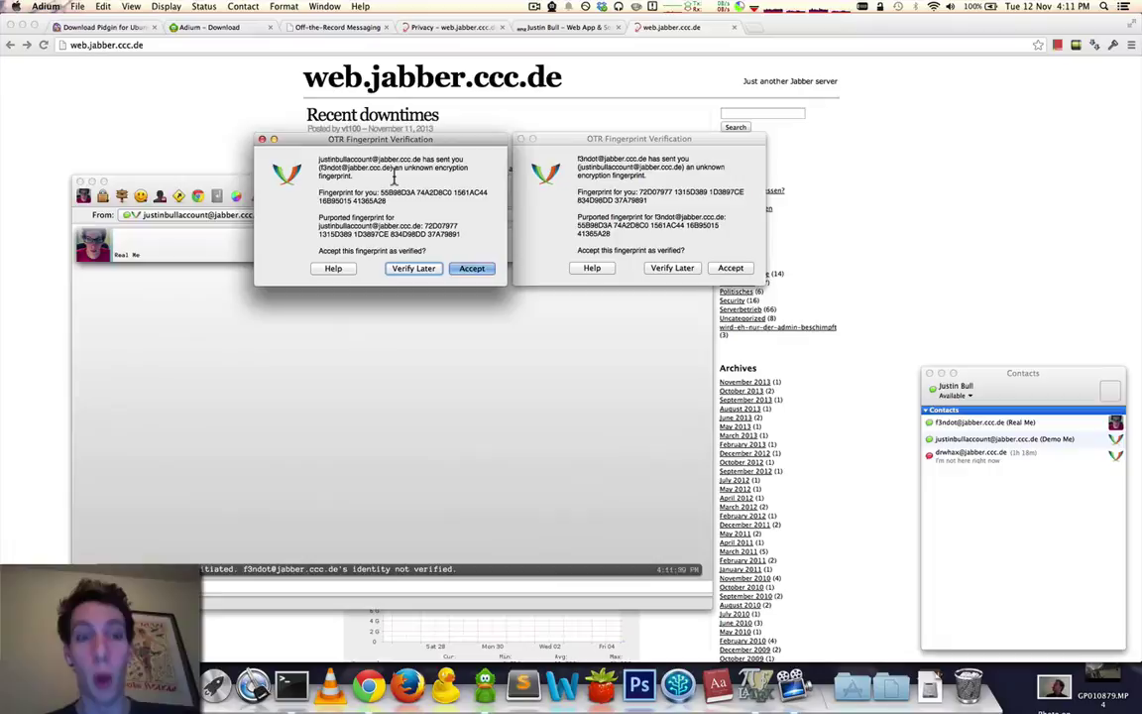
double_click(381, 192)
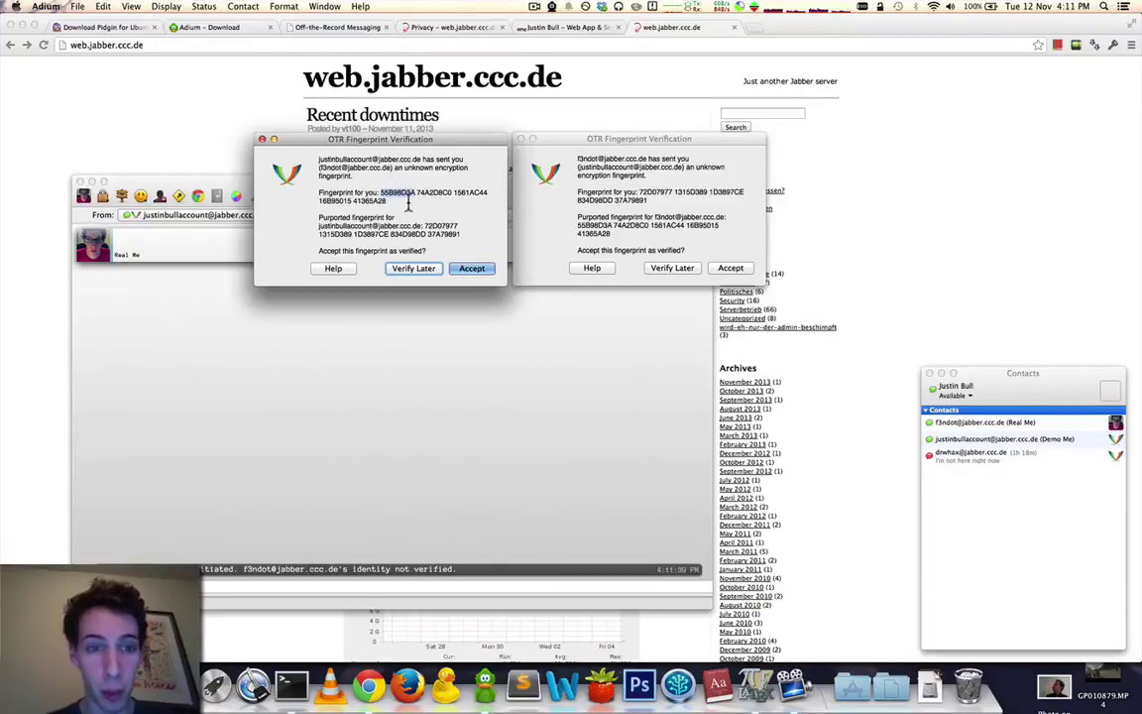
right_click(397, 195)
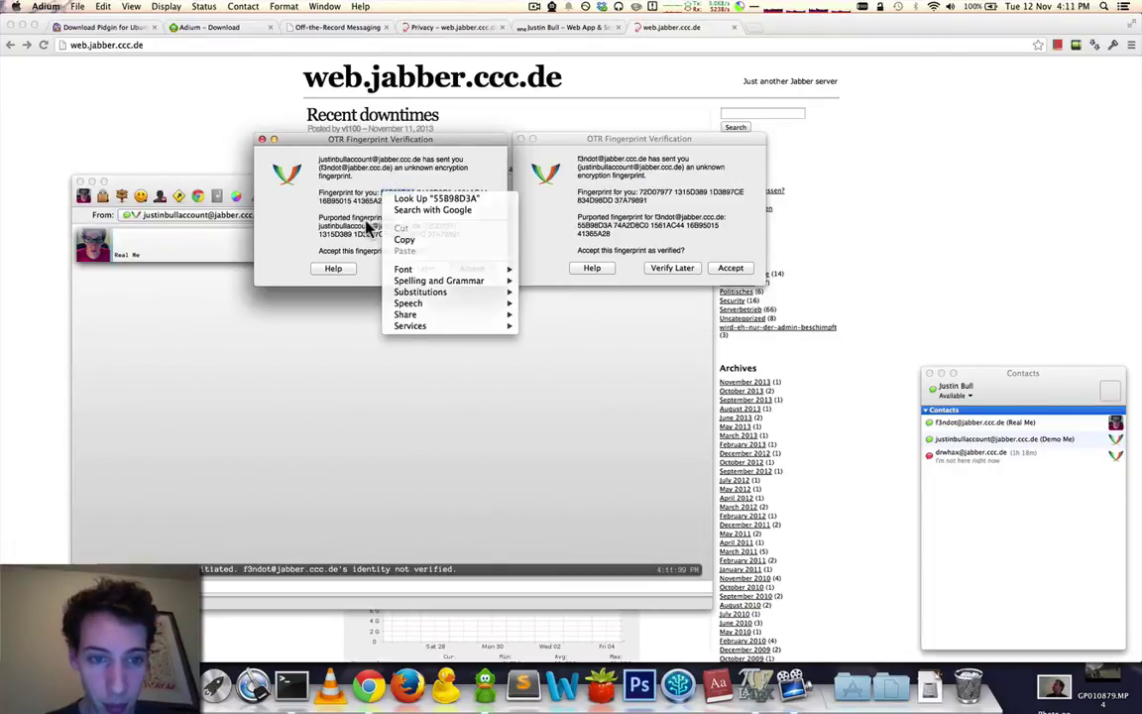
left_click(406, 235)
double_click(456, 226)
triple_click(459, 227)
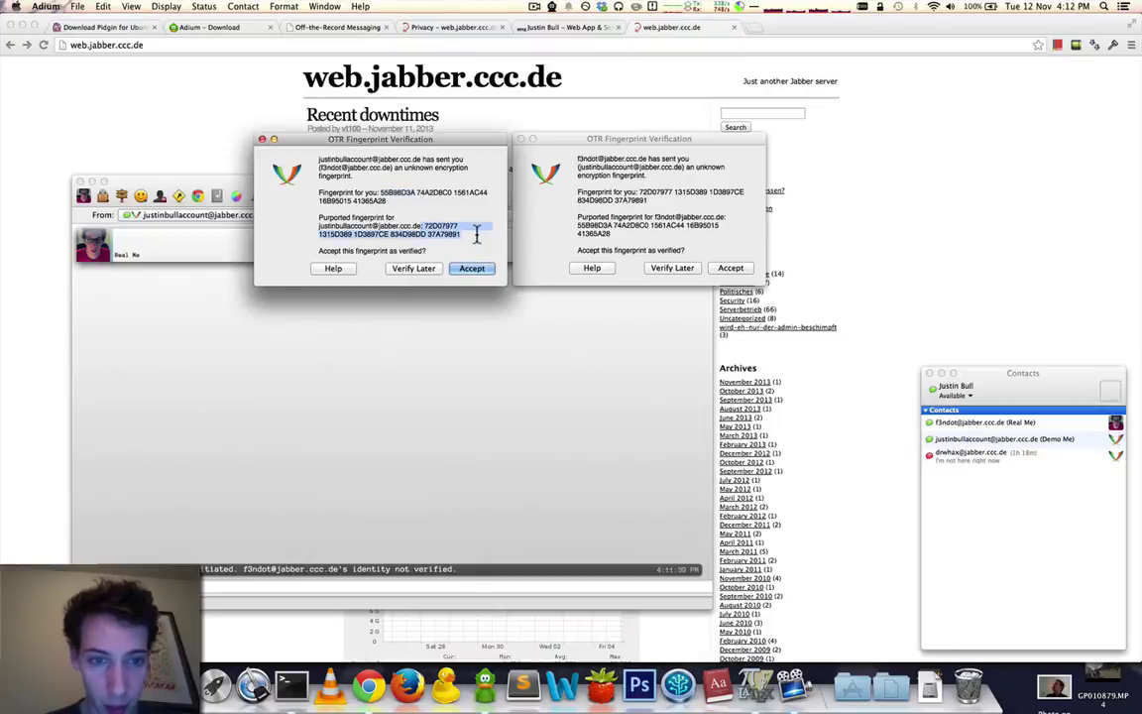
double_click(397, 193)
triple_click(399, 194)
left_click(389, 203)
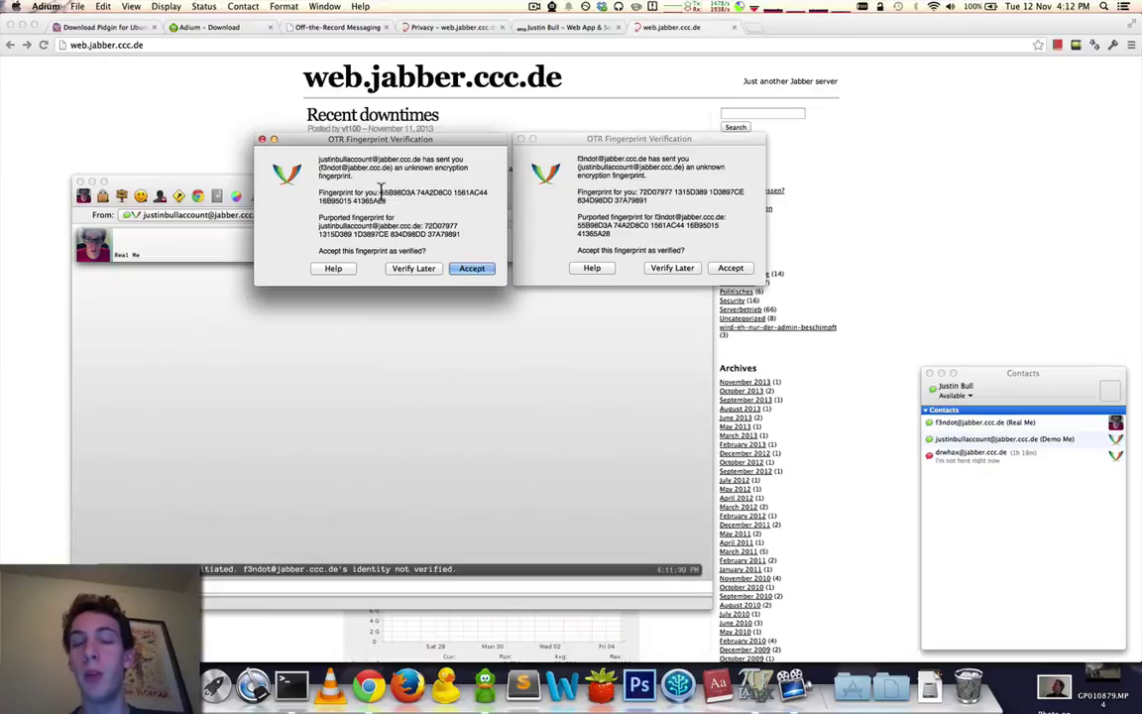
Open the personal website's Jabber OTR fingerprint page in Chrome and inspect the PGP-signed block.
left_click(558, 30)
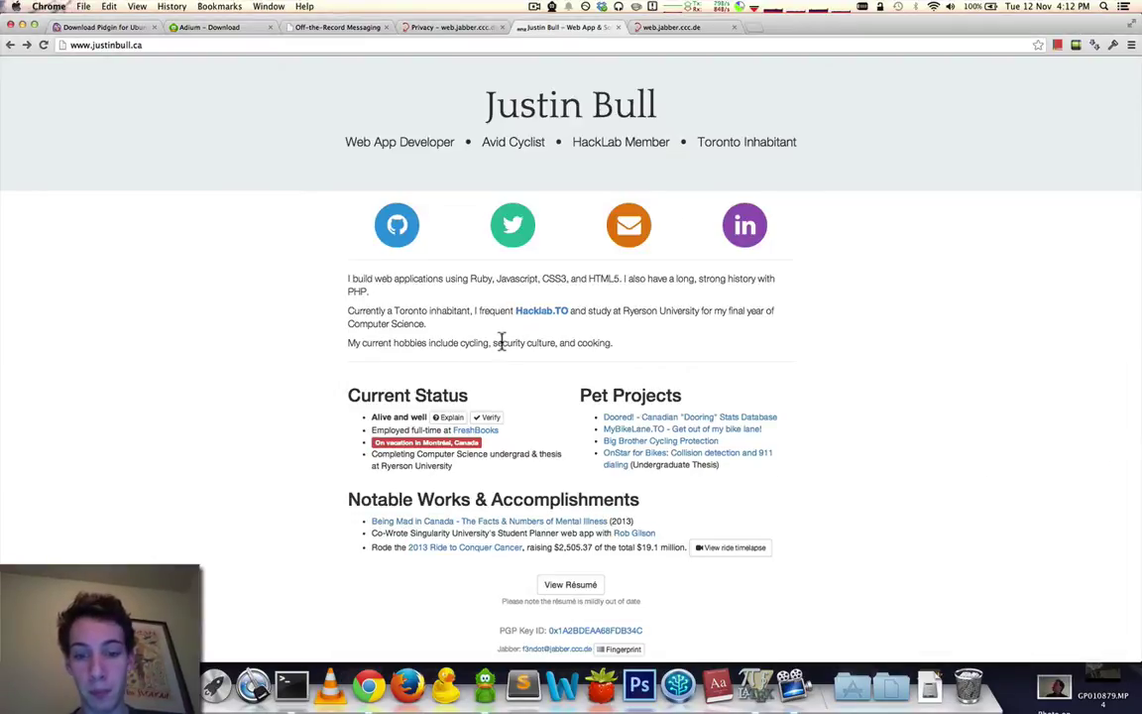
left_click(619, 651)
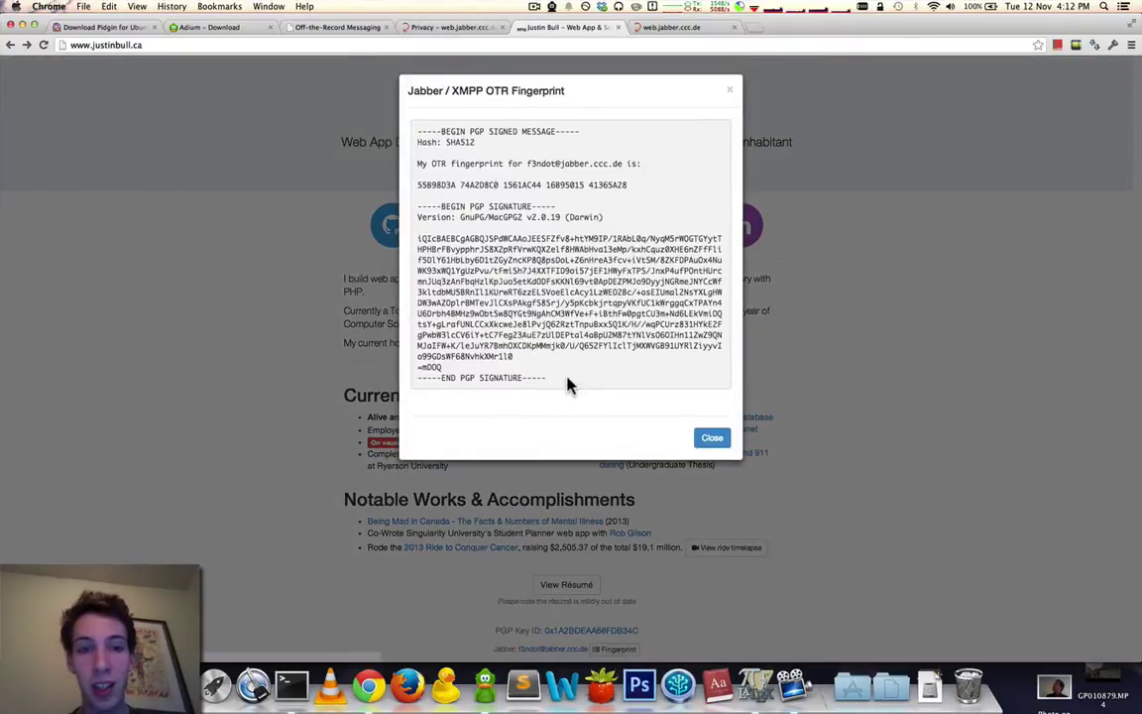
mouse_move(544, 377)
left_mouse_down()
mouse_move(476, 319)
mouse_move(446, 265)
mouse_move(457, 250)
mouse_move(417, 132)
left_mouse_up()
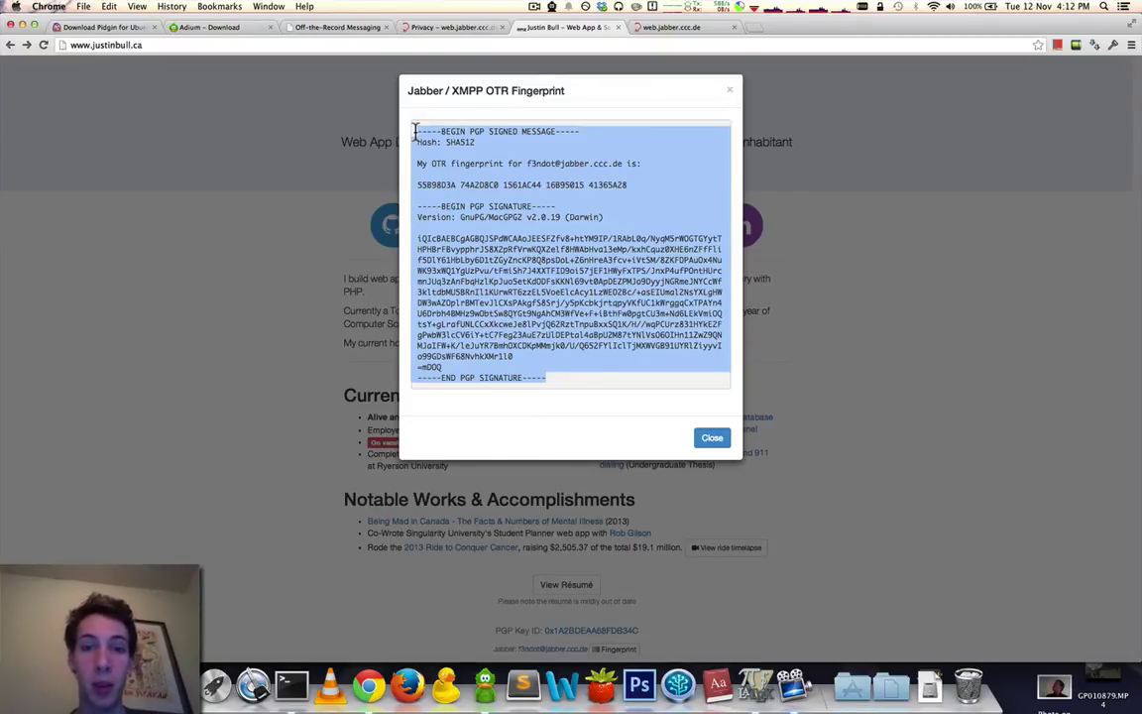
left_click(428, 160)
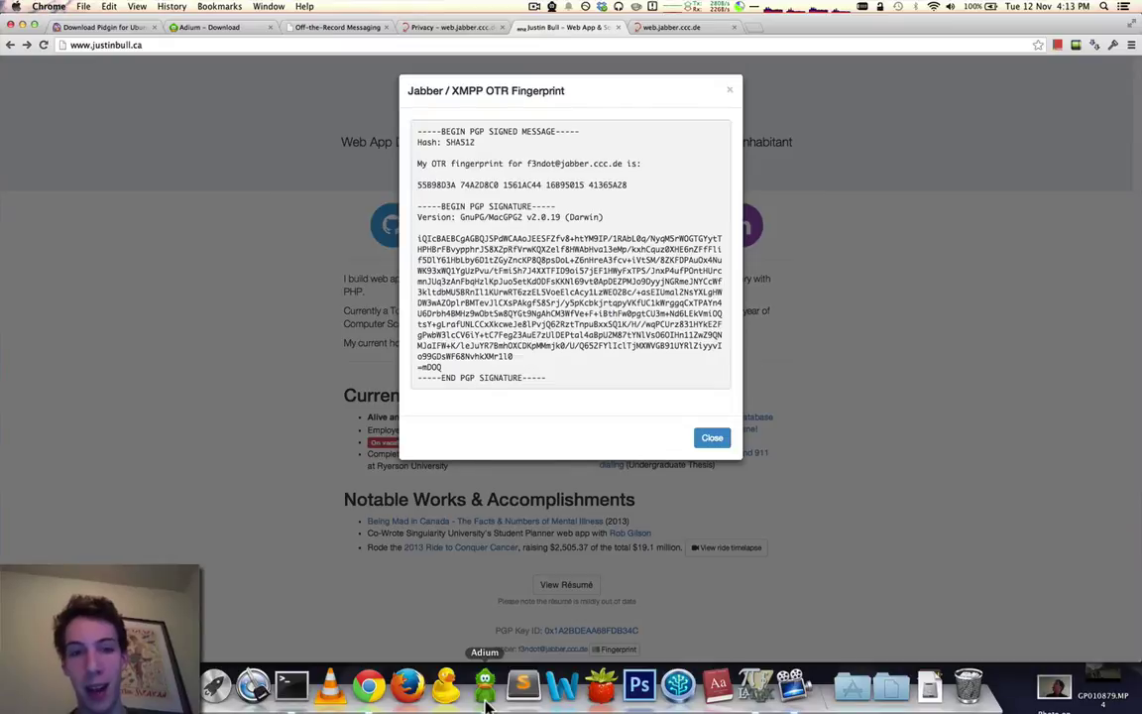
Copy the contact's purported fingerprint and find it on the website to confirm a match.
left_click(485, 686)
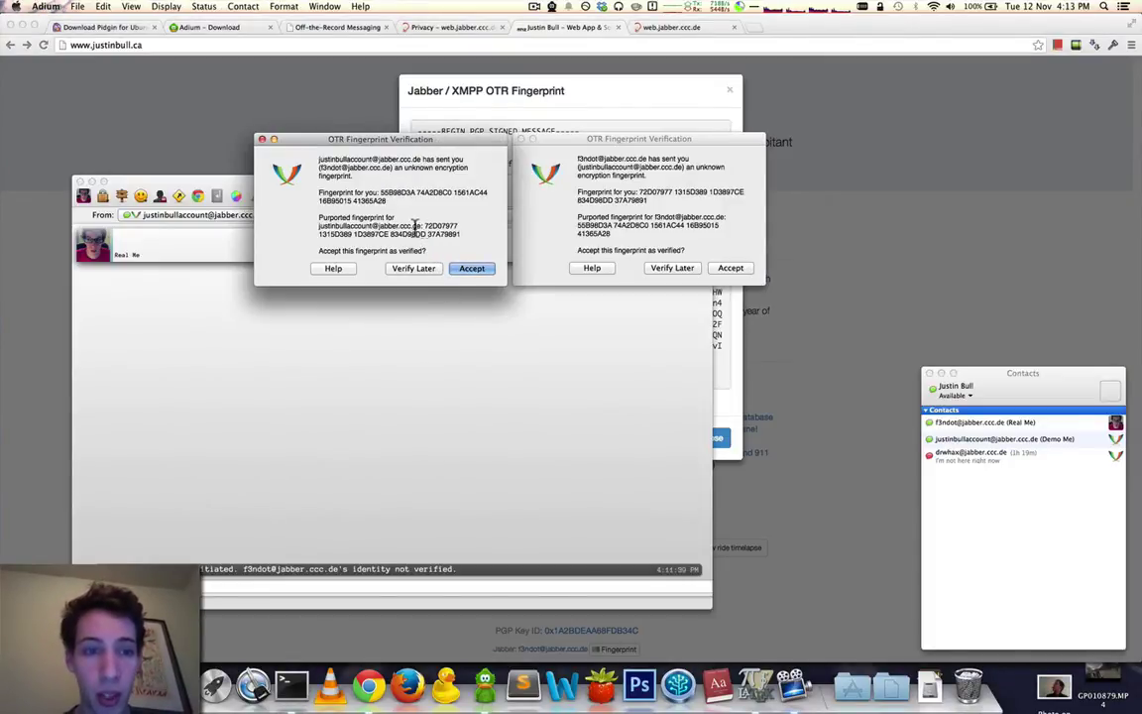
left_click(566, 209)
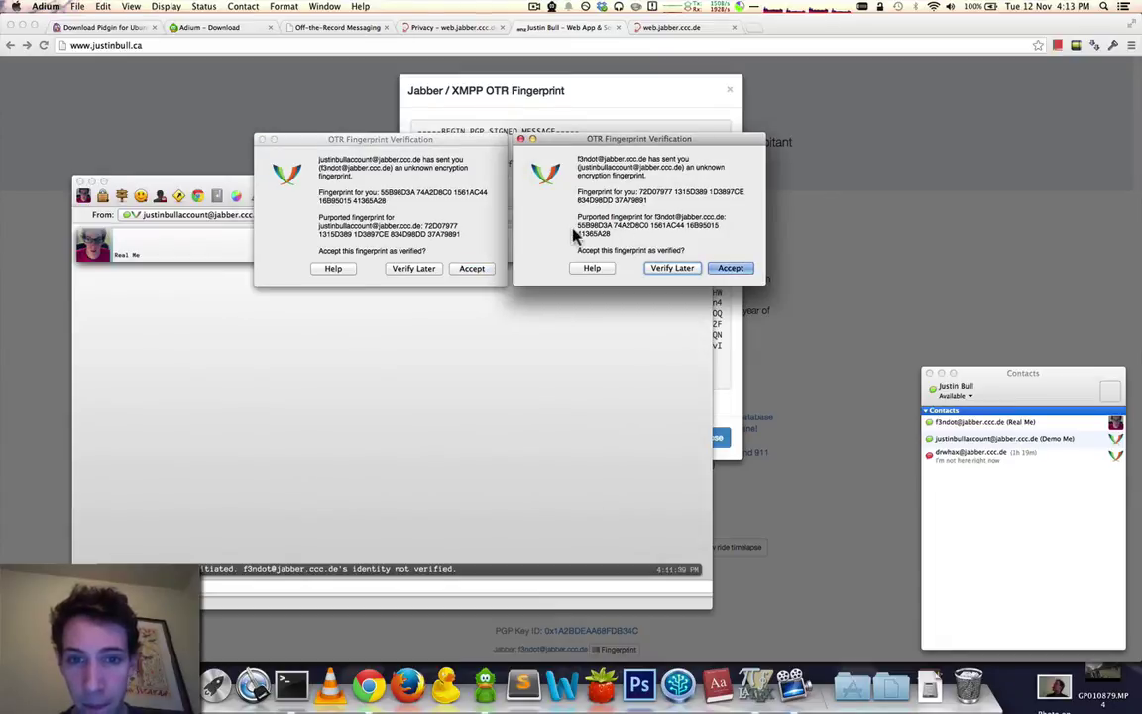
left_click_drag(575, 225, 611, 234)
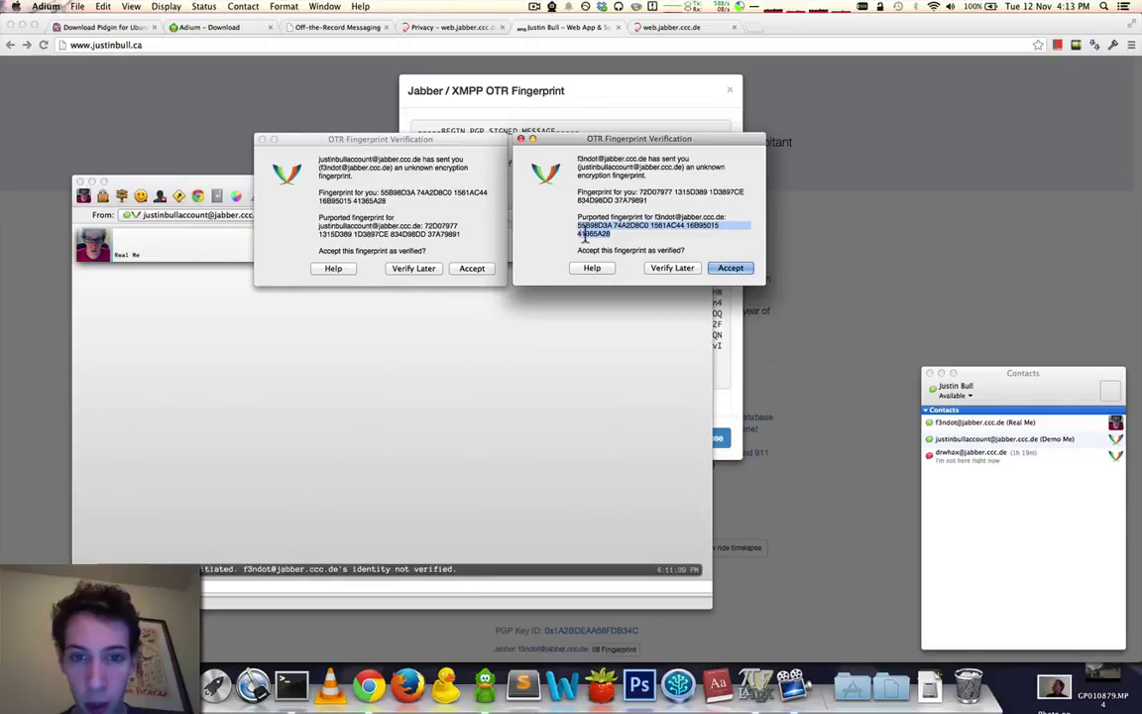
key("super+Tab")
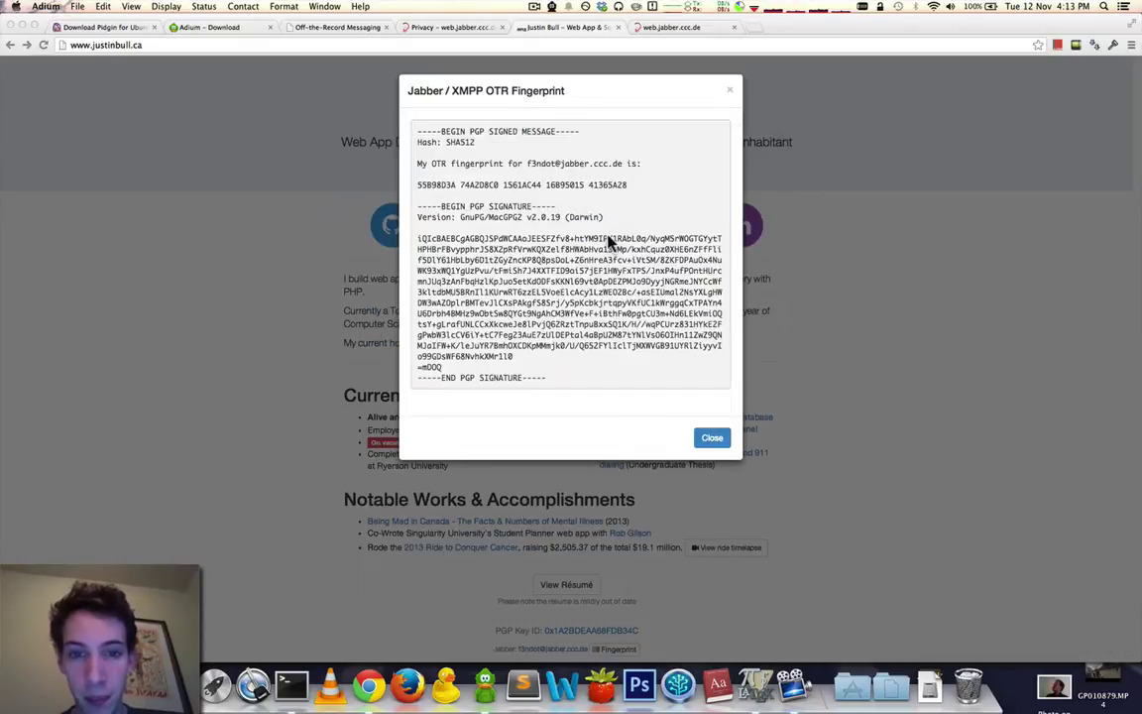
left_click_drag(417, 187, 629, 186)
key("super+Tab")
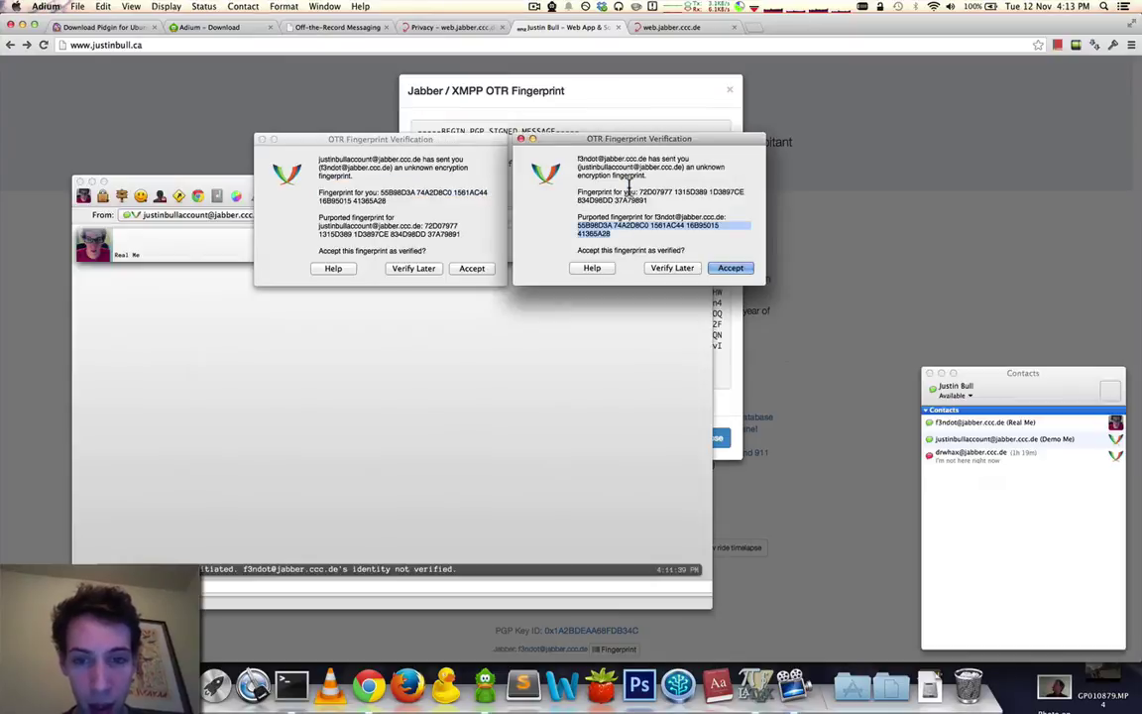
left_click_drag(607, 232, 578, 224)
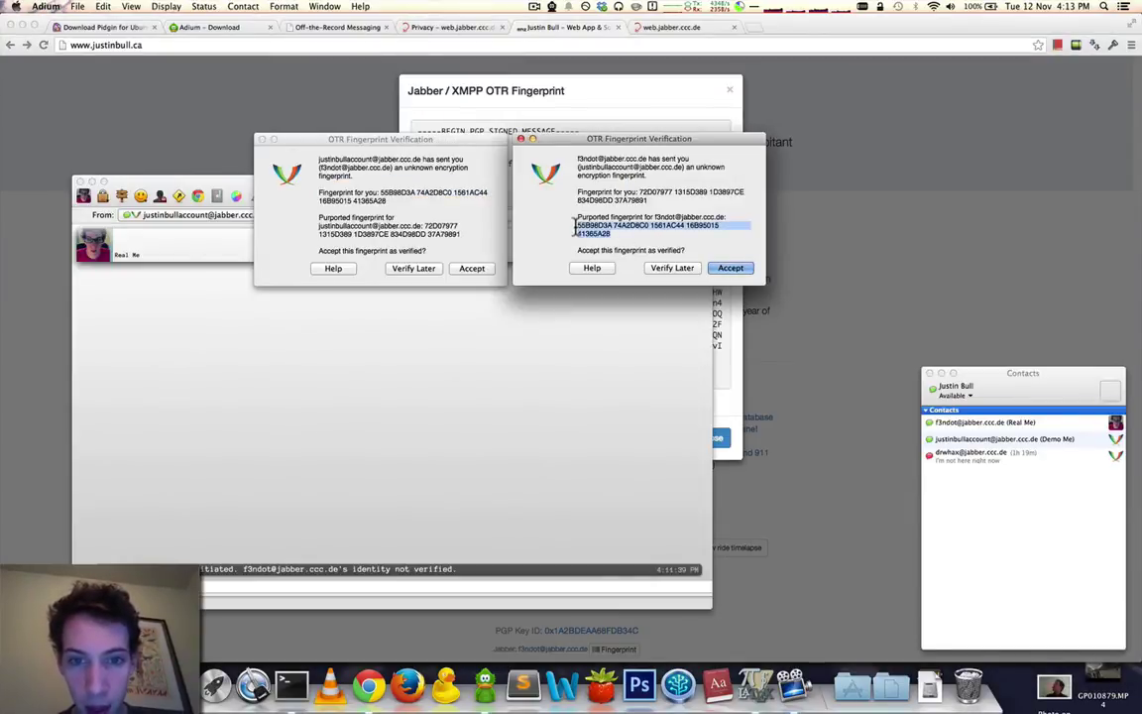
key("super+Tab")
key("super+f")
key("super+v")
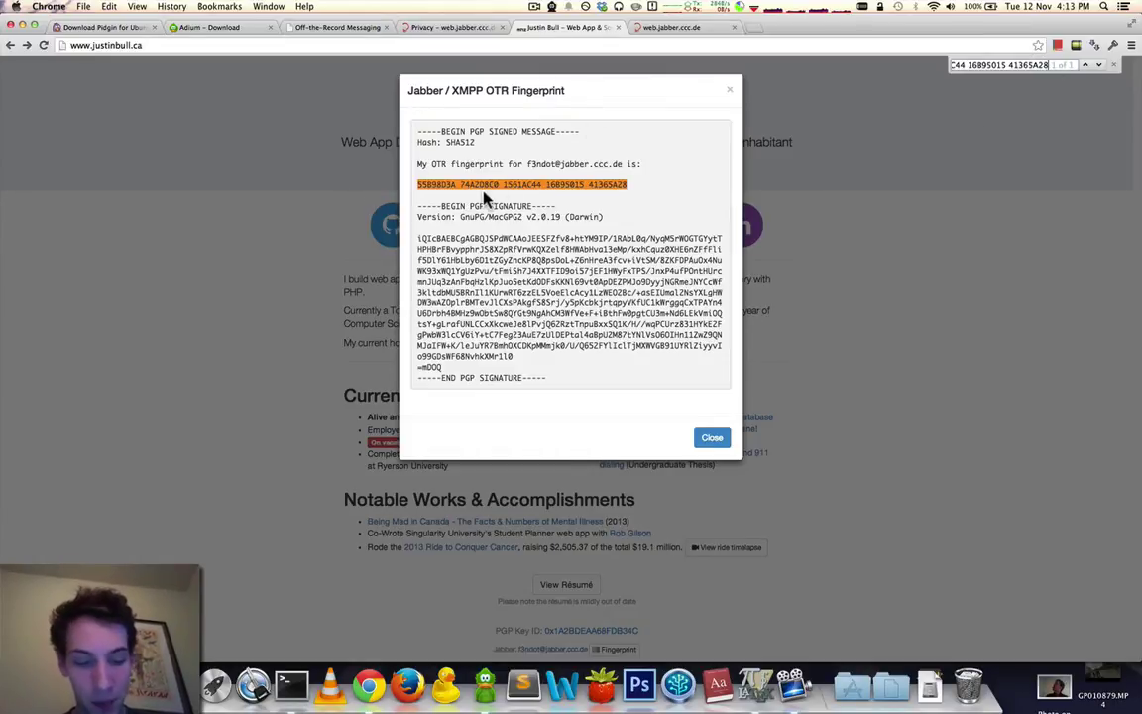
key("super+Tab")
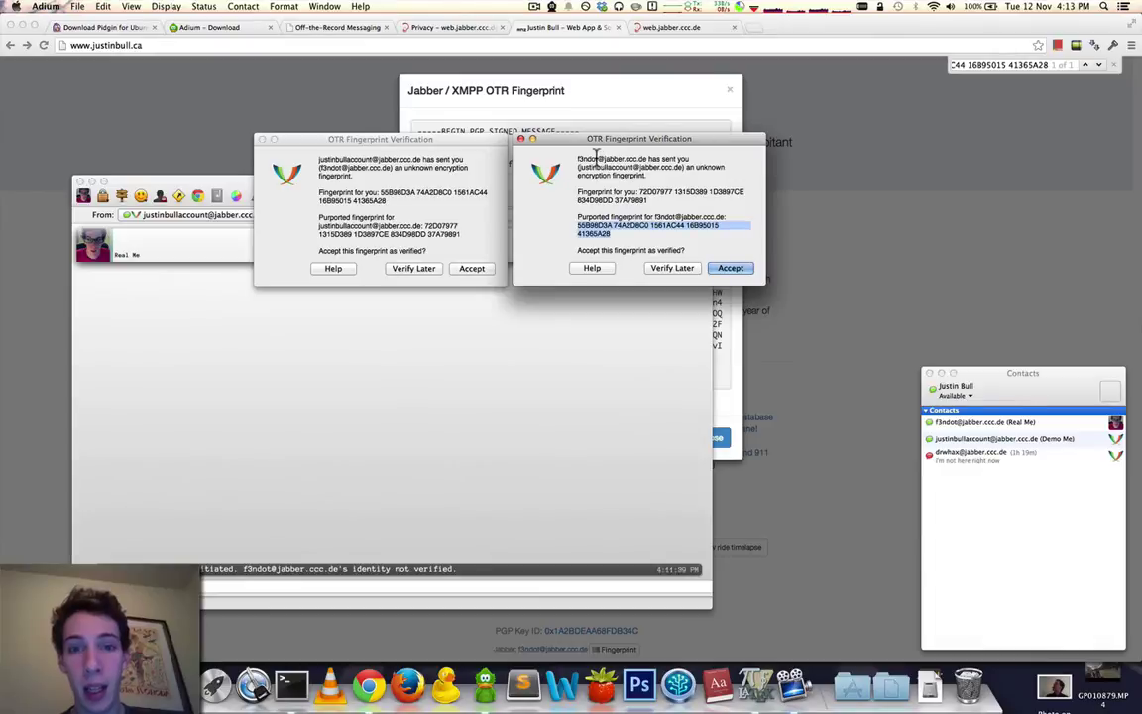
Accept the matching fingerprint in both OTR prompts and centre the chat window.
left_click(731, 267)
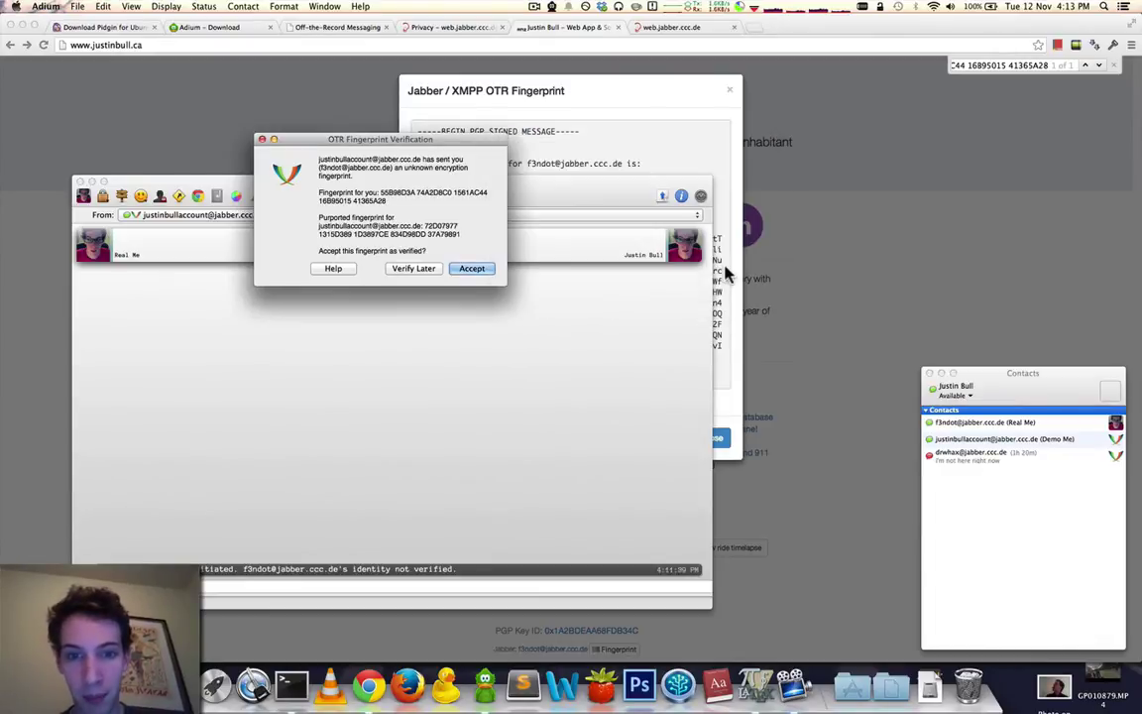
left_click(474, 269)
left_click_drag(392, 207, 539, 167)
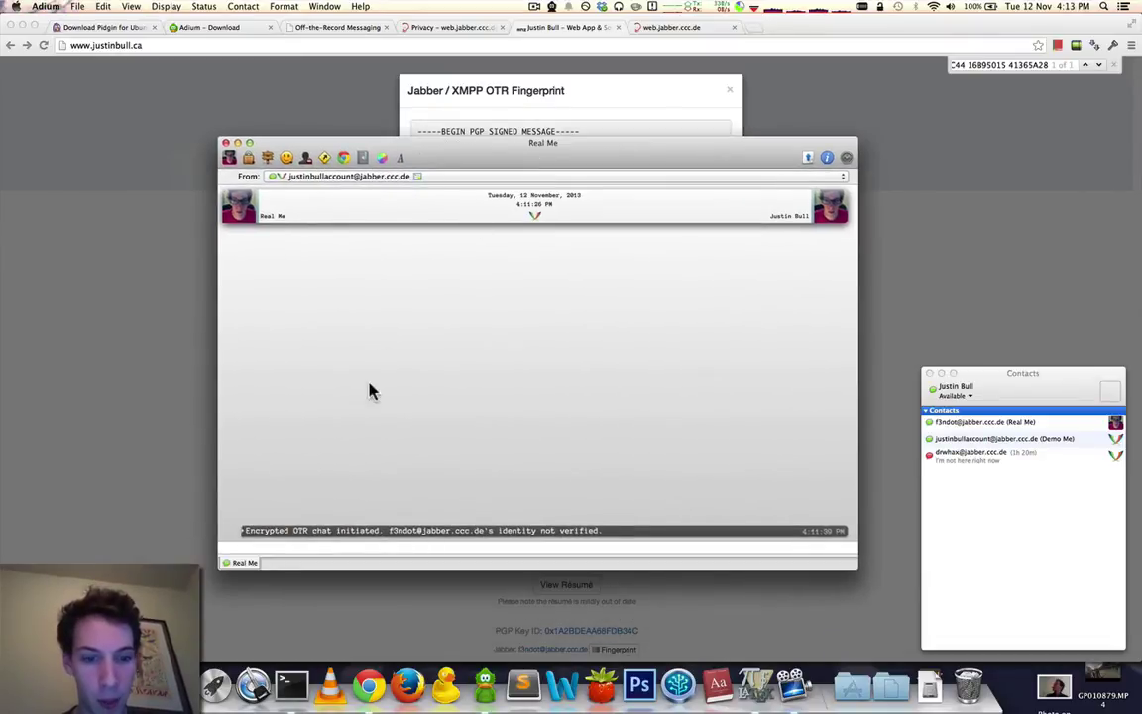
Mark the contact's fingerprint as verified from the lock menu's Verify option.
left_click(249, 160)
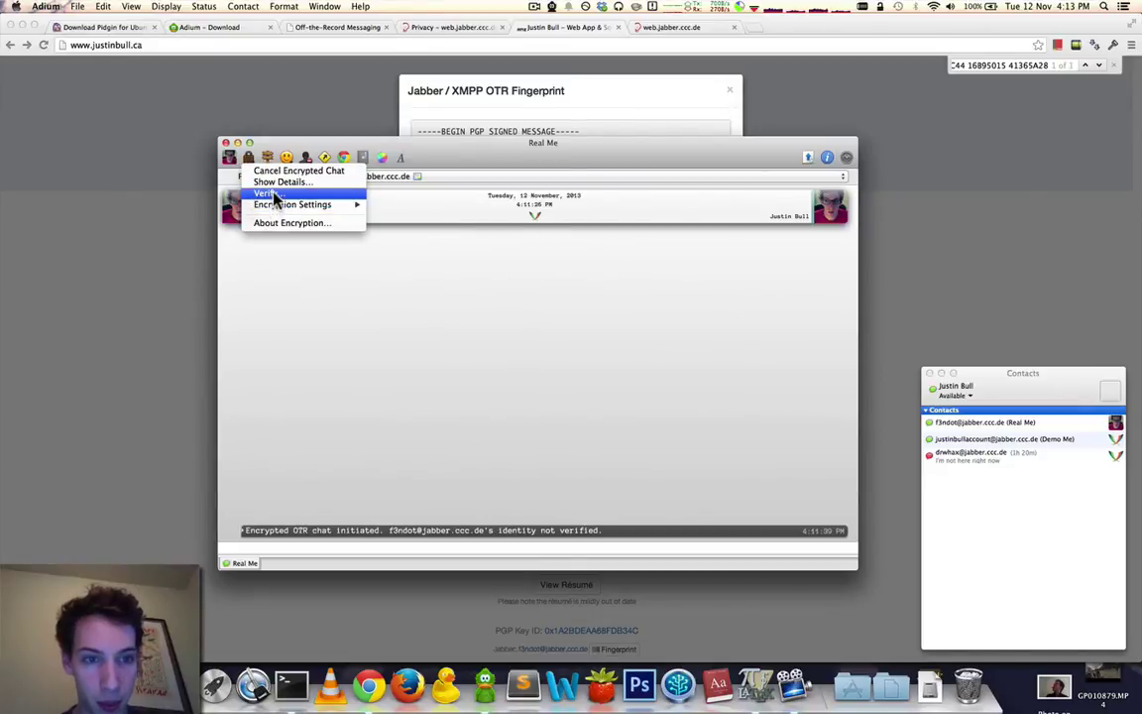
left_click(275, 194)
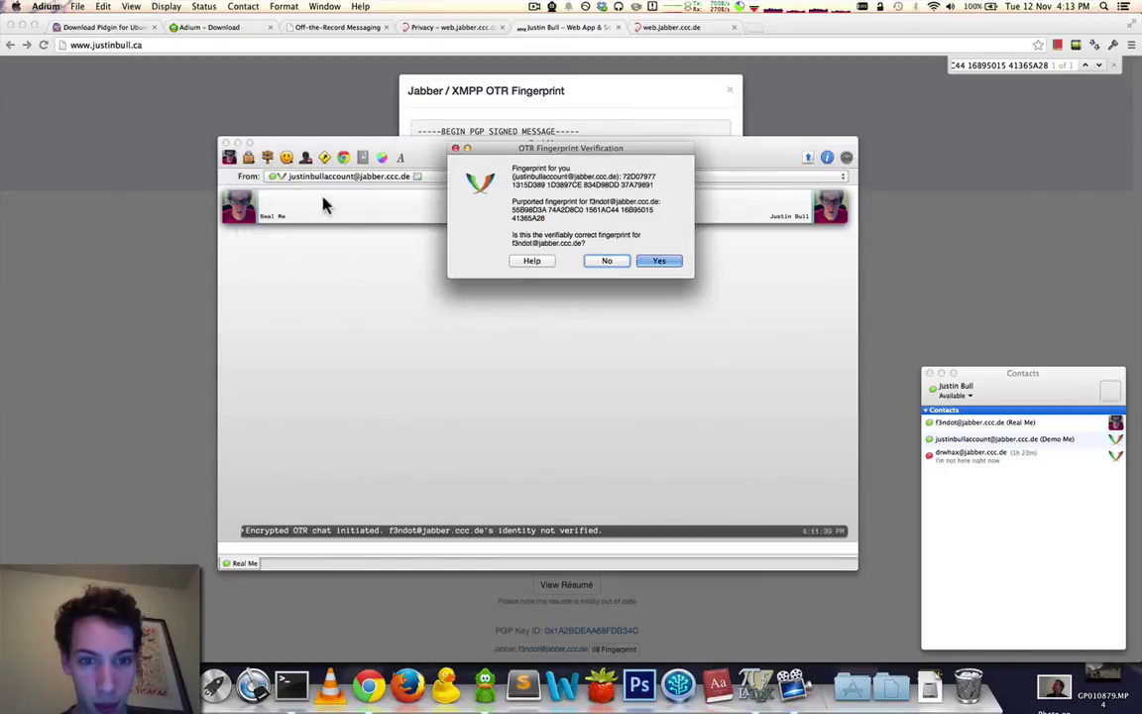
left_click(658, 261)
double_click(464, 531)
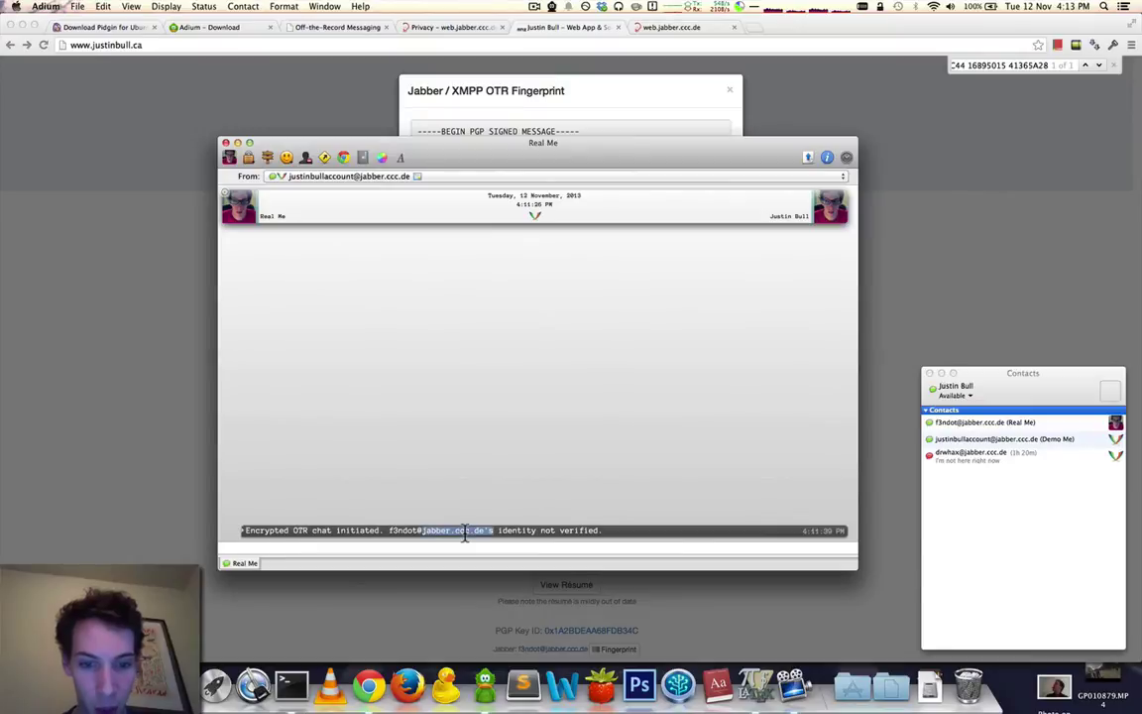
left_click(497, 543)
left_click_drag(498, 534, 605, 530)
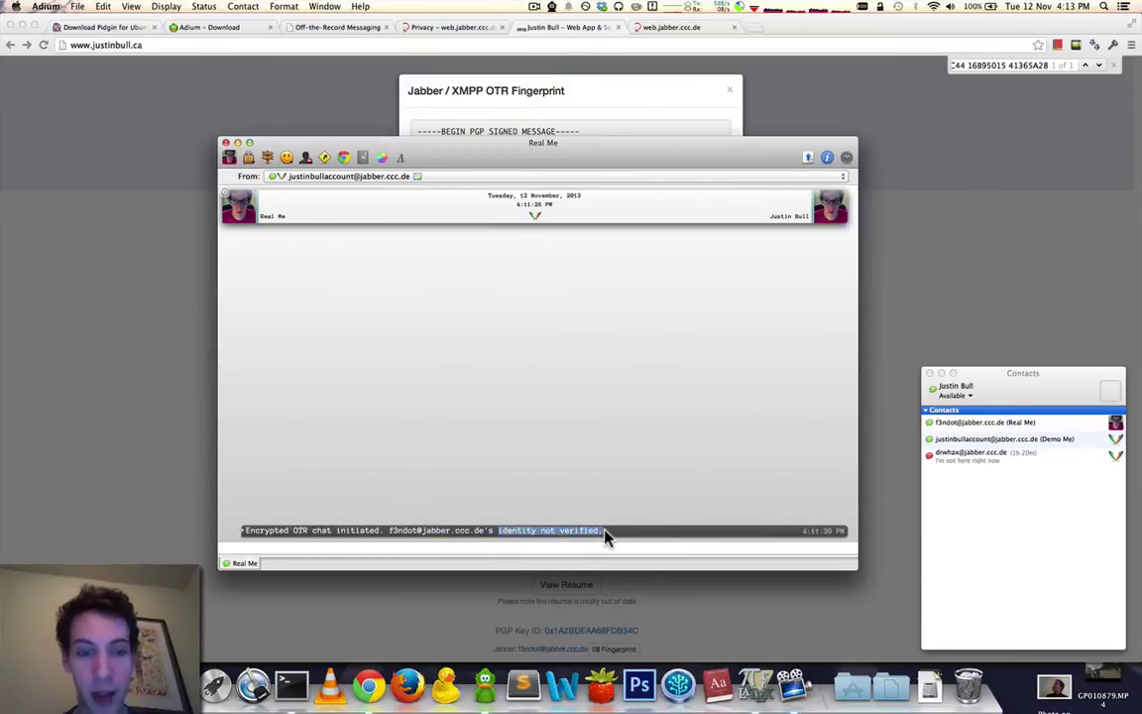
left_click(497, 543)
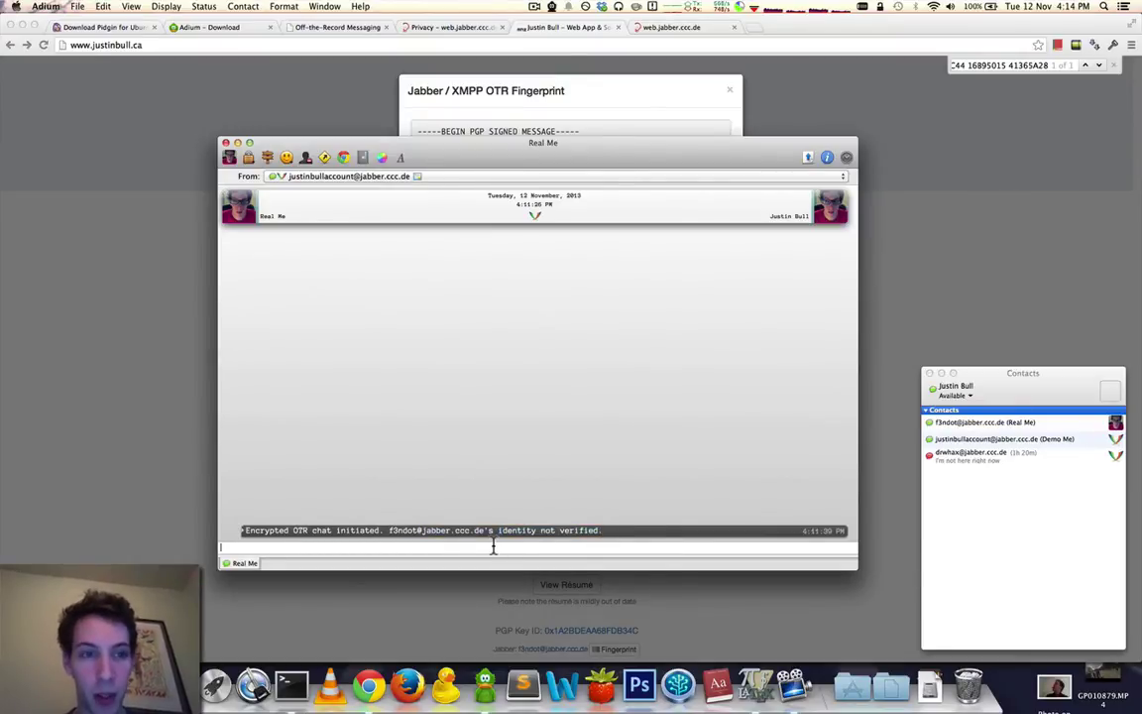
Review About Encryption, then show this session's details with fingerprint and secure IDs.
left_click(250, 161)
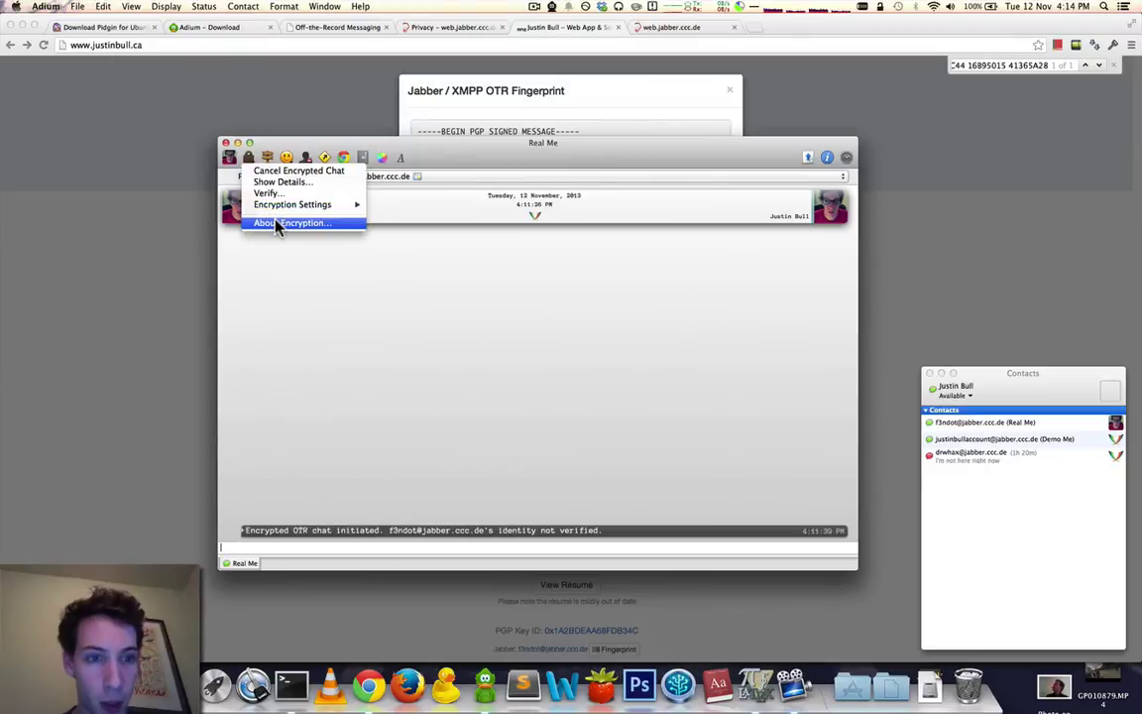
left_click(277, 224)
left_click(649, 252)
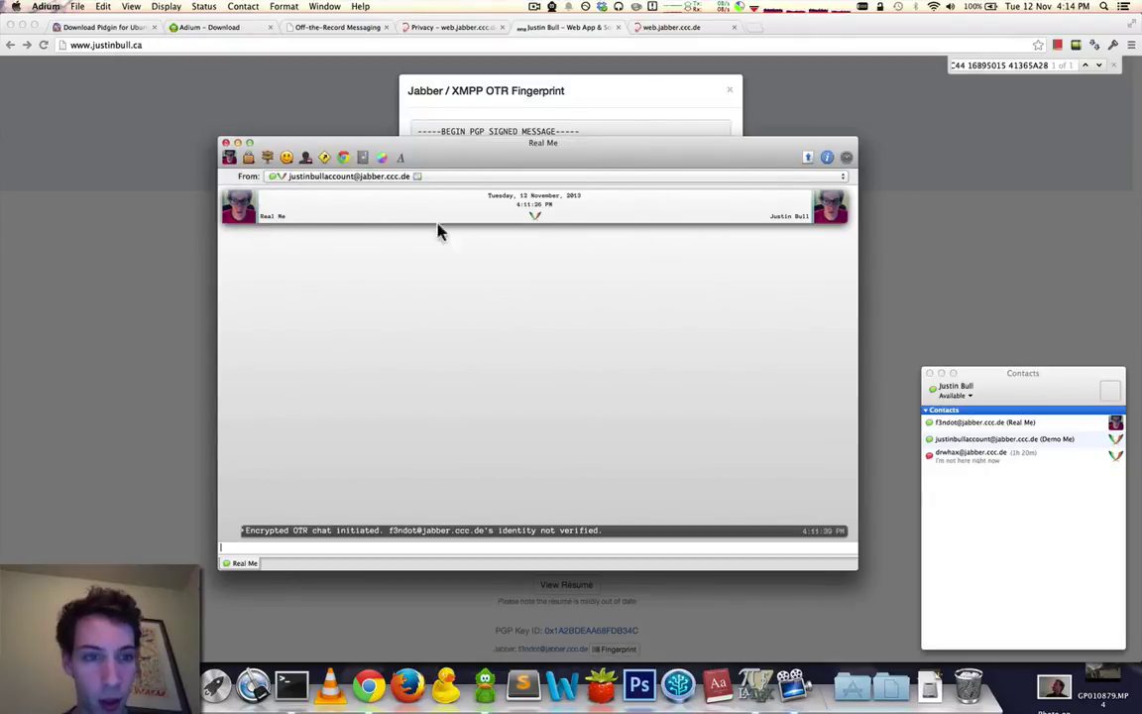
left_click(249, 157)
left_click(265, 182)
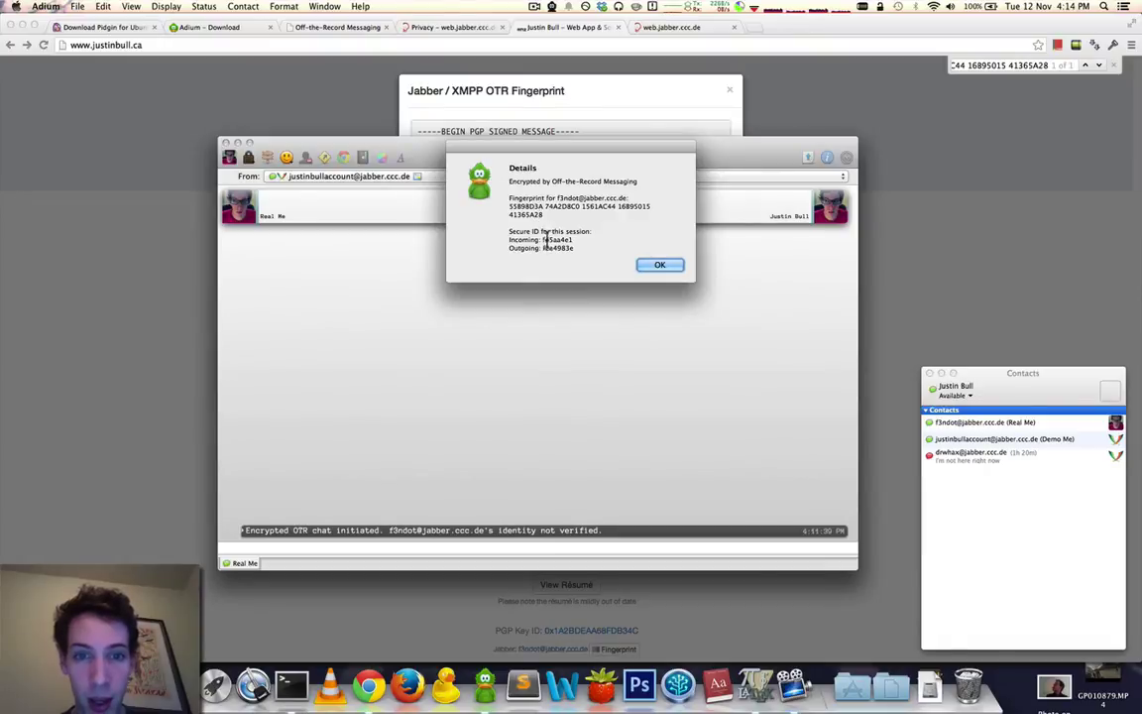
double_click(555, 248)
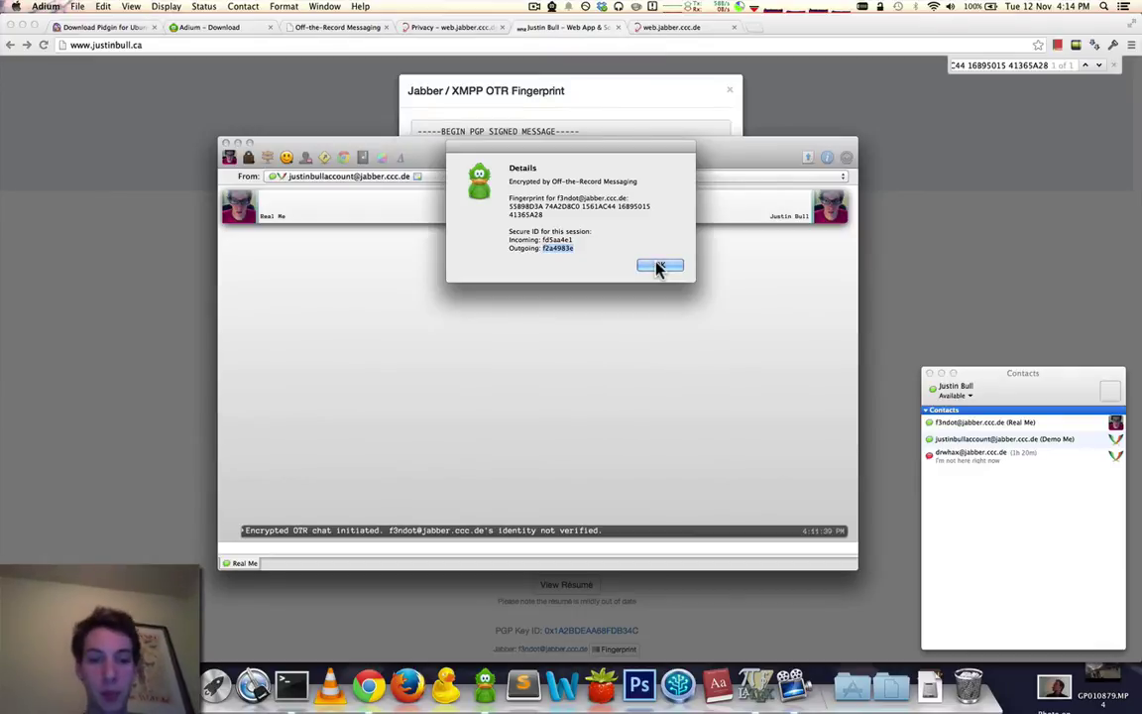
Close the encryption details and send 'Hi me' to Demo Me.
left_click(659, 267)
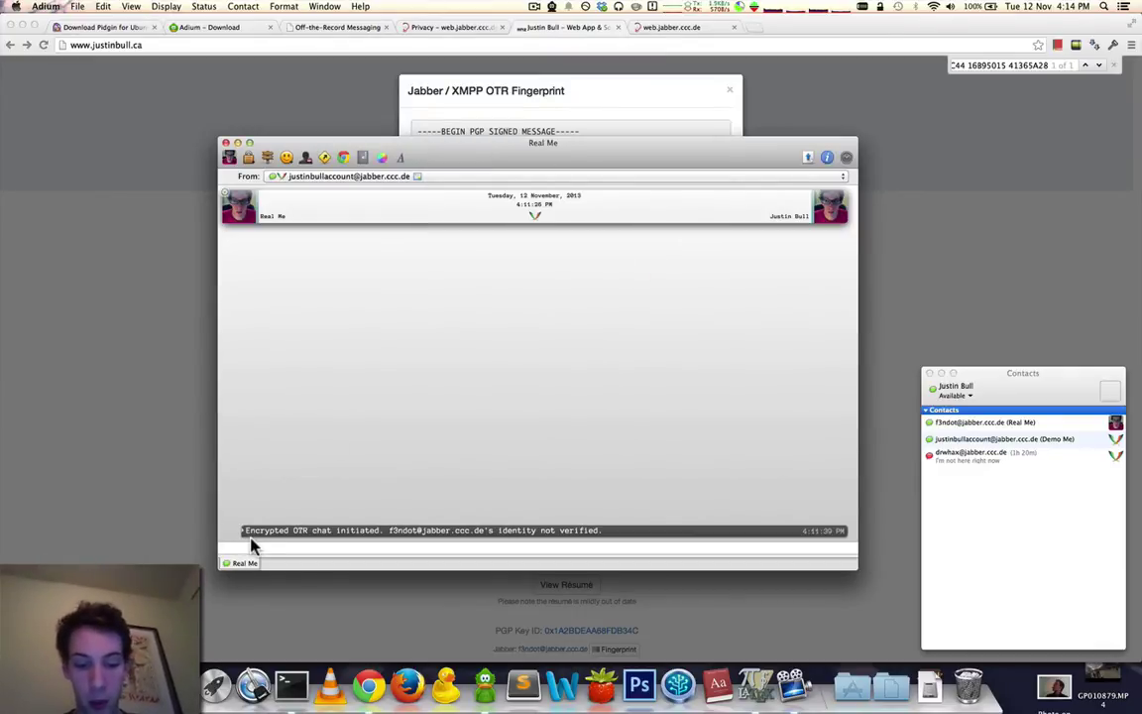
type("Hi me")
key("Return")
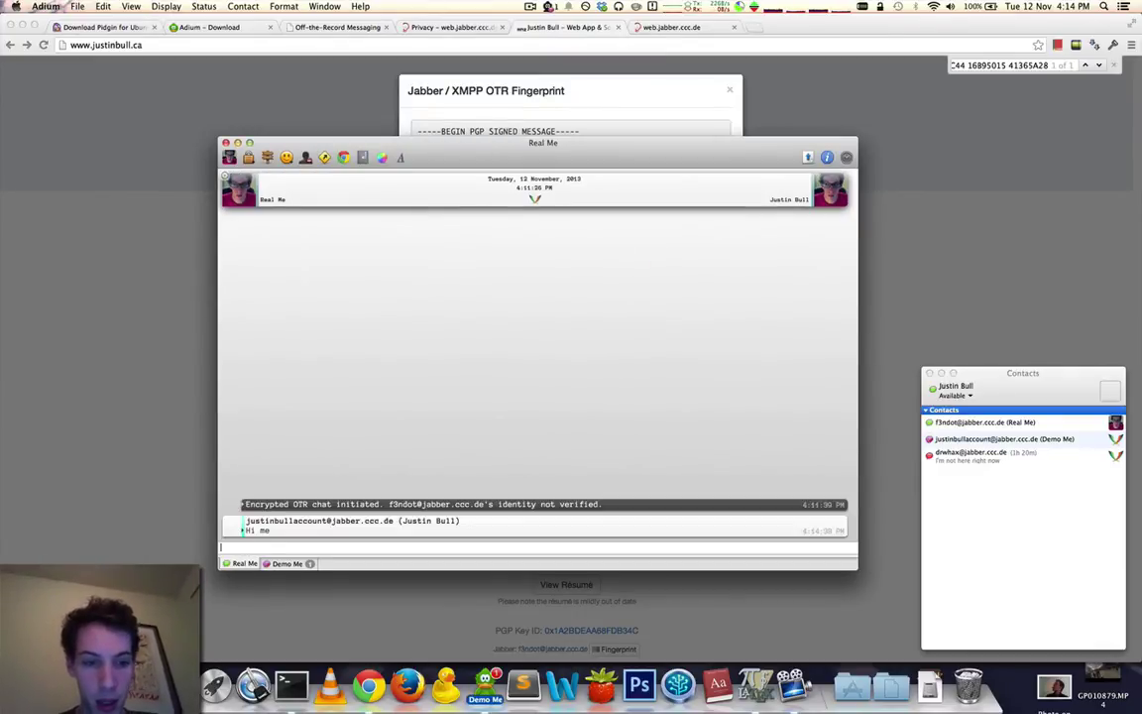
Split the Demo Me chat into its own window and place both windows side by side.
left_click_drag(295, 565, 530, 553)
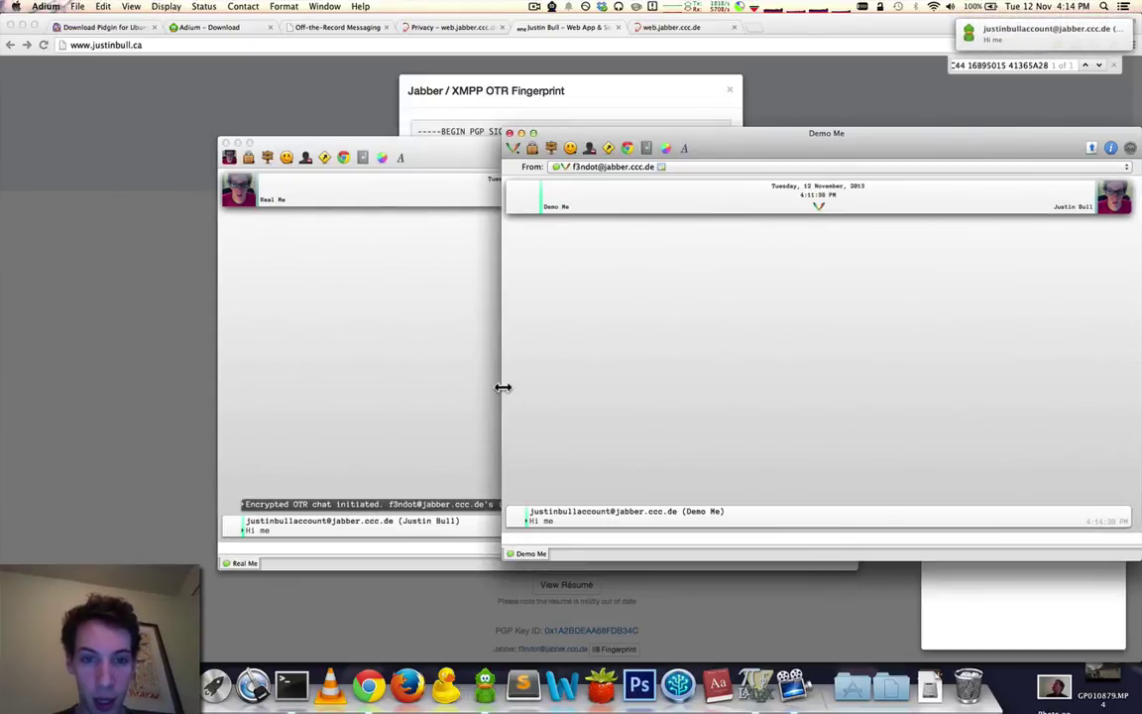
left_click_drag(503, 388, 734, 380)
left_click_drag(648, 159, 528, 155)
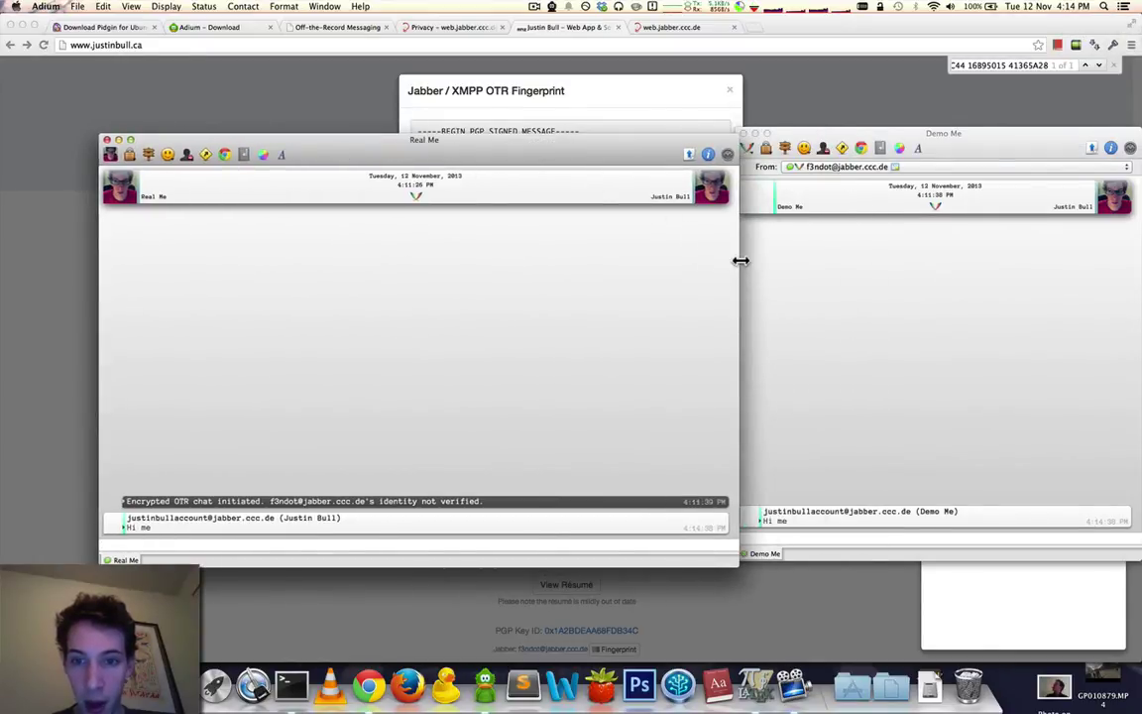
left_click_drag(741, 261, 587, 248)
left_click_drag(841, 142, 732, 144)
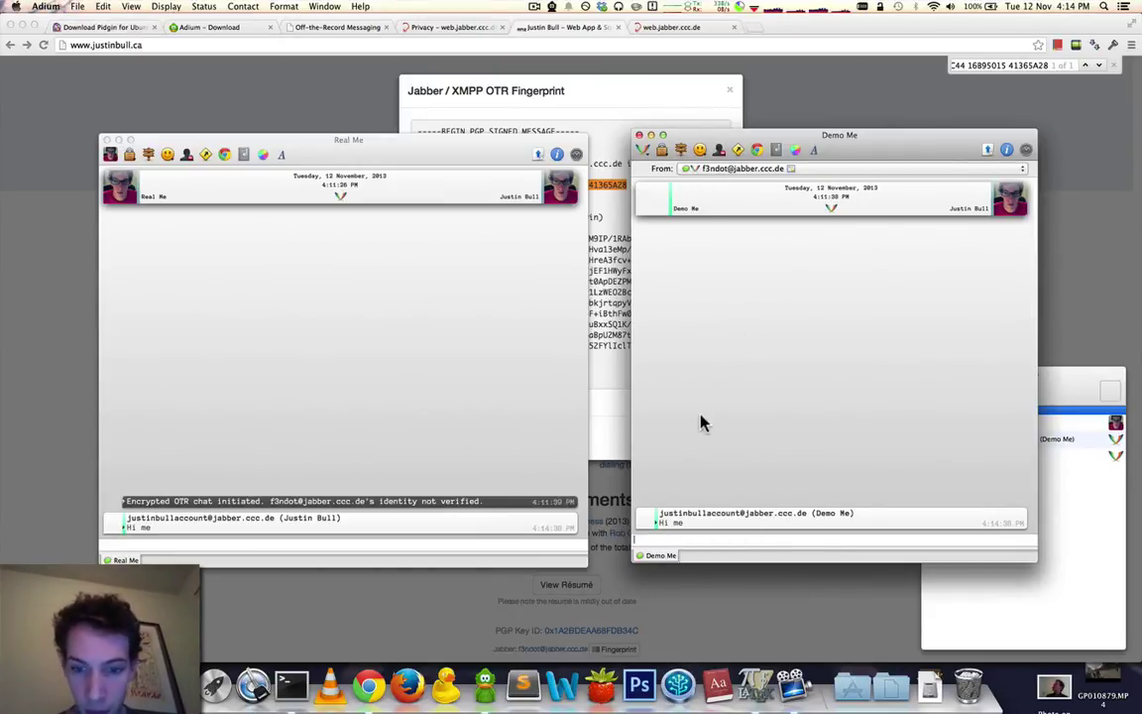
Reply 'Hillo again' from the Demo Me chat and adjust the window positions.
type("Hillo again")
key("Return")
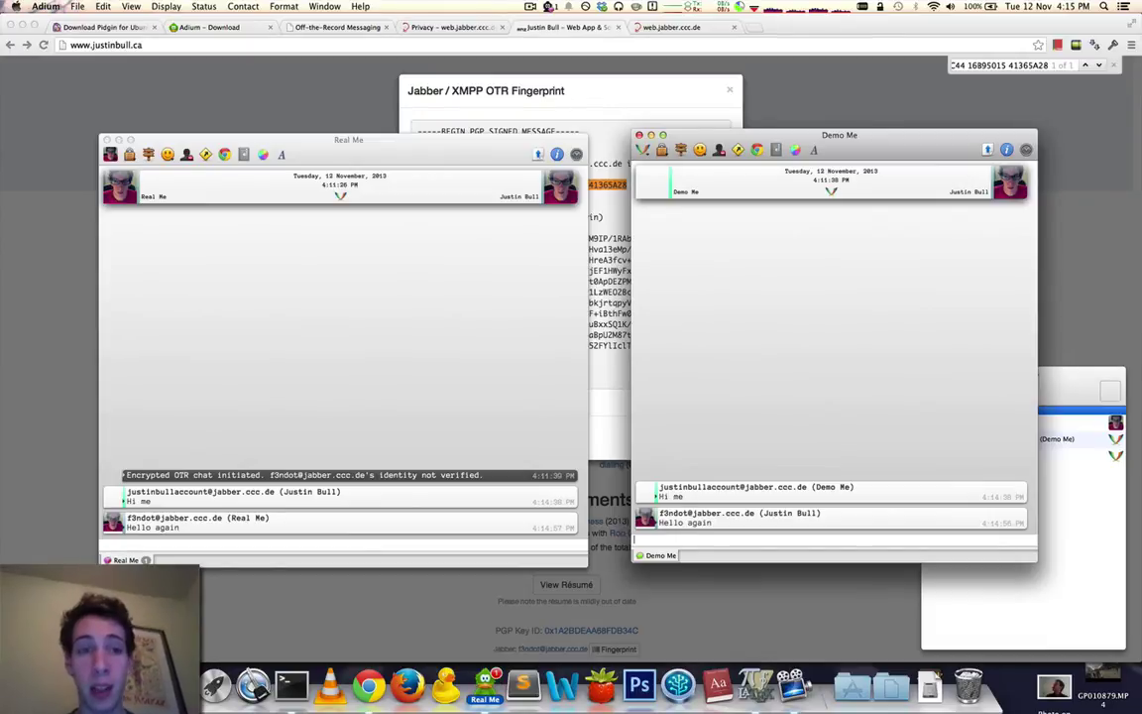
left_click(661, 150)
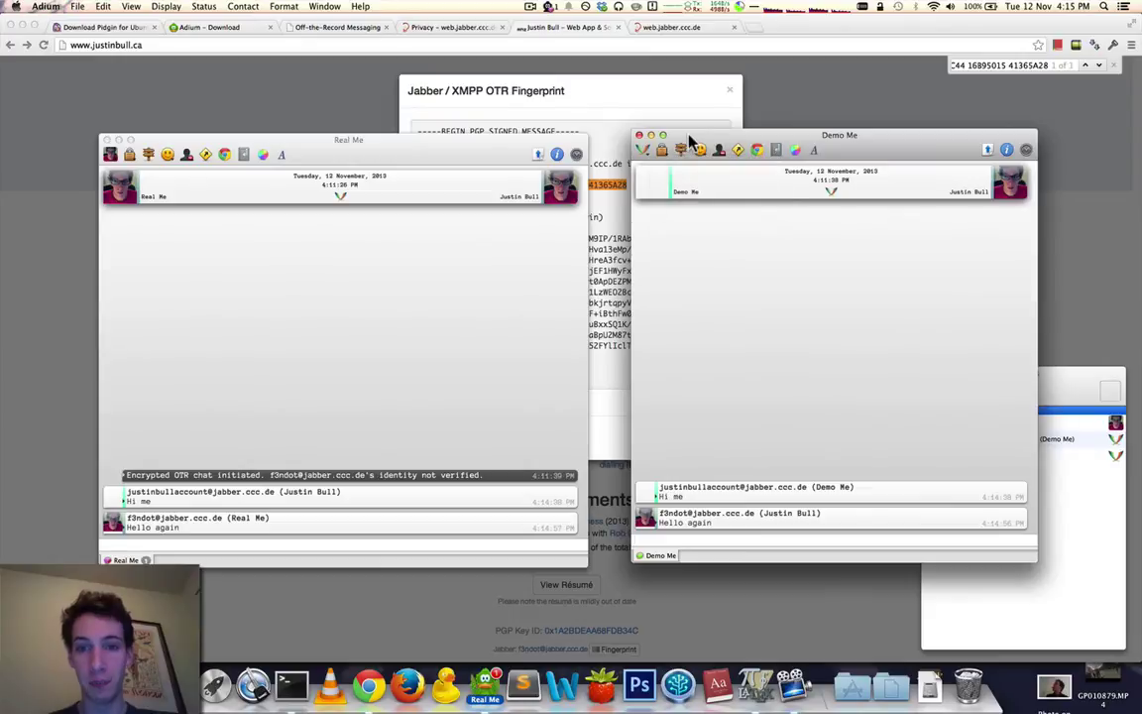
left_click(691, 139)
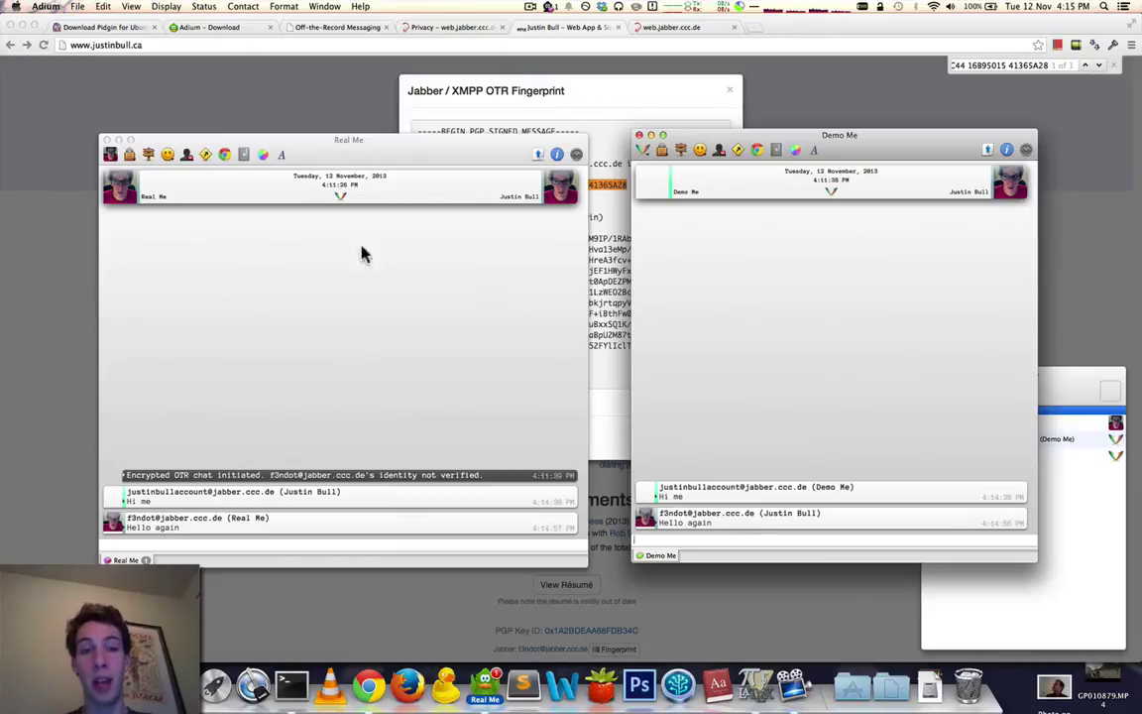
left_click(525, 276)
left_click(722, 274)
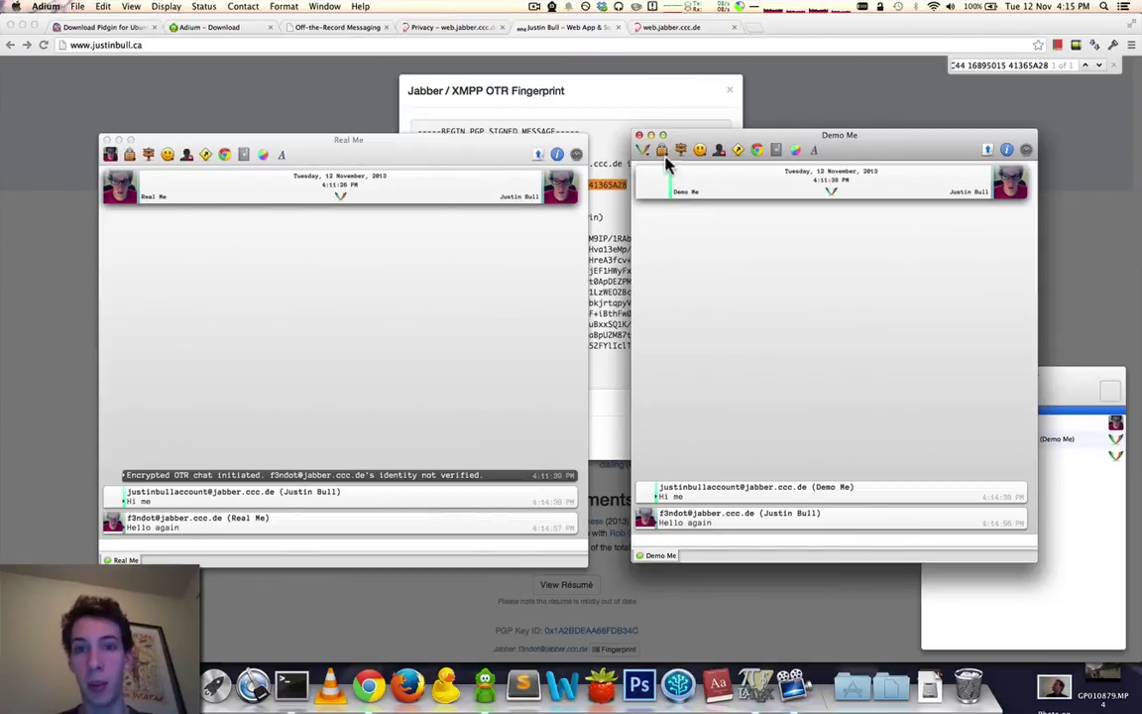
left_click_drag(697, 148, 662, 148)
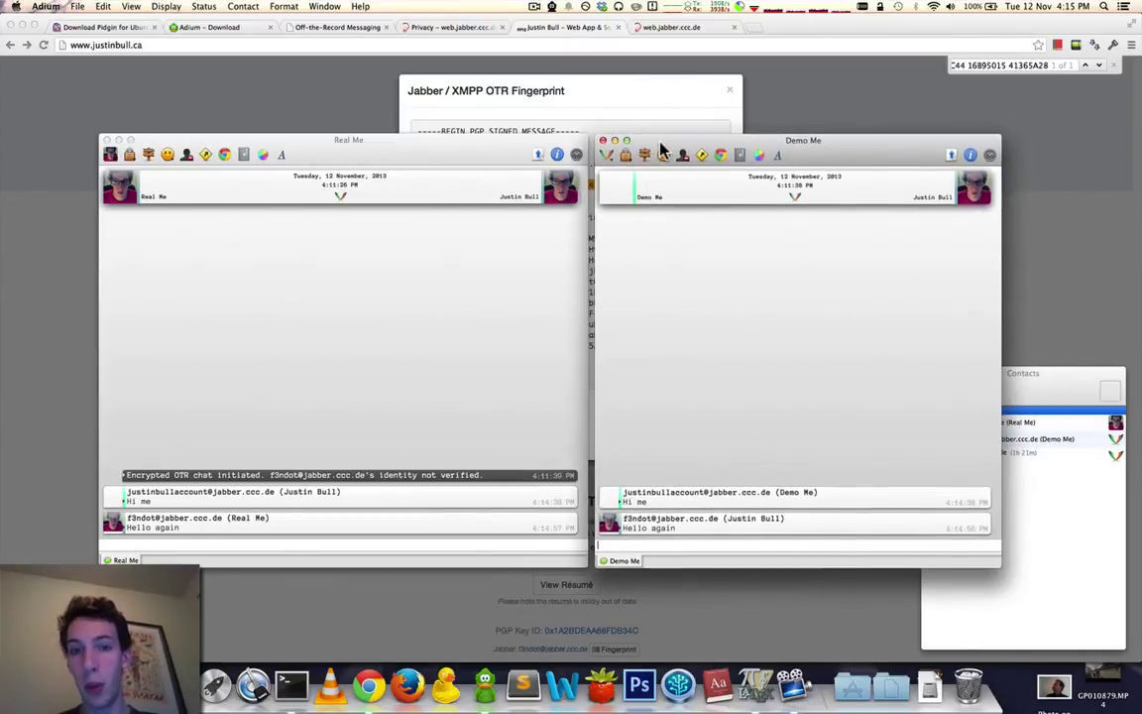
Cancel the encrypted OTR chat from the Demo Me window.
left_click(1026, 387)
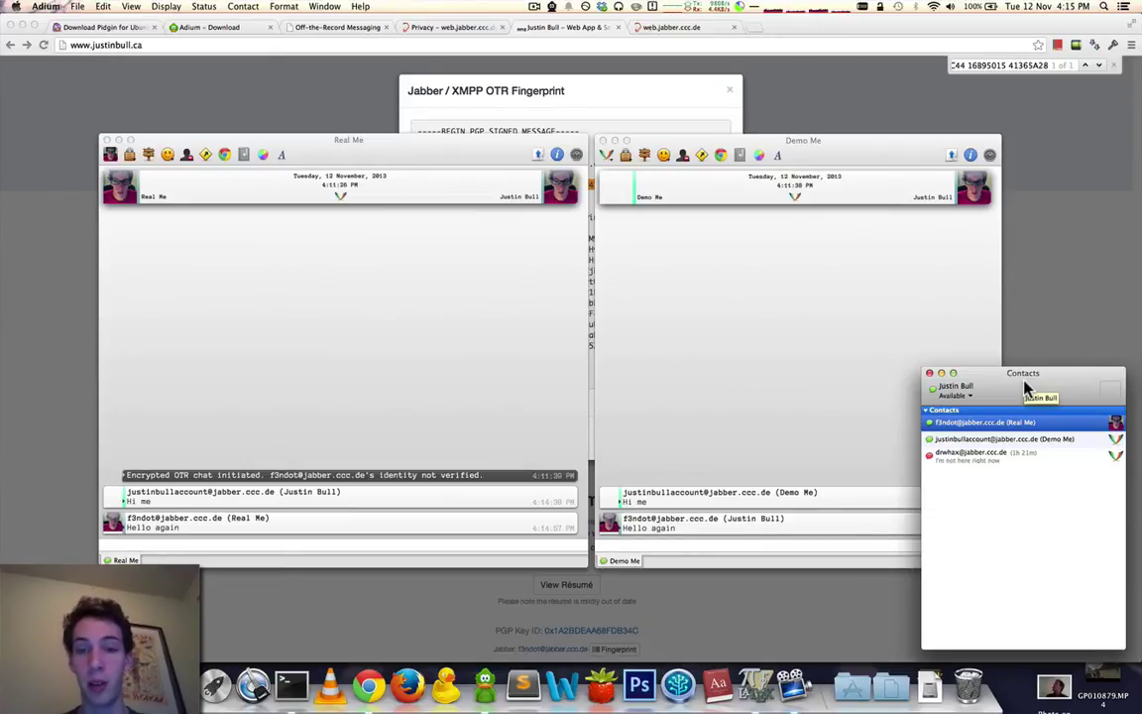
left_click(767, 293)
left_click(626, 155)
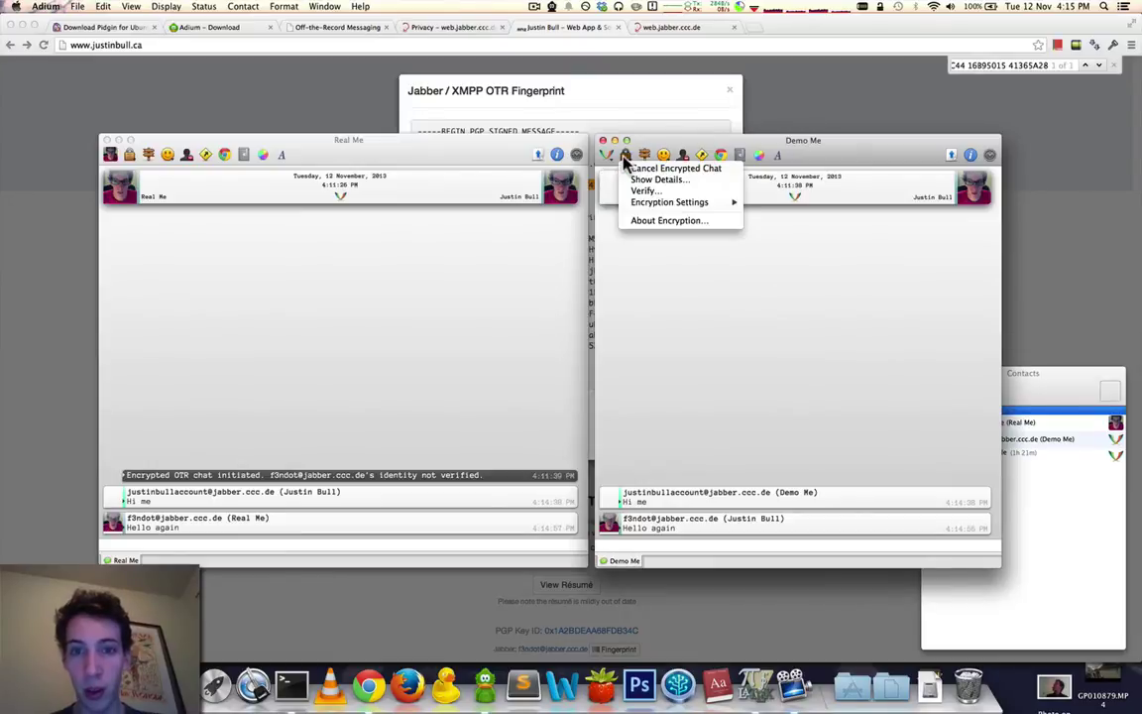
left_click(627, 169)
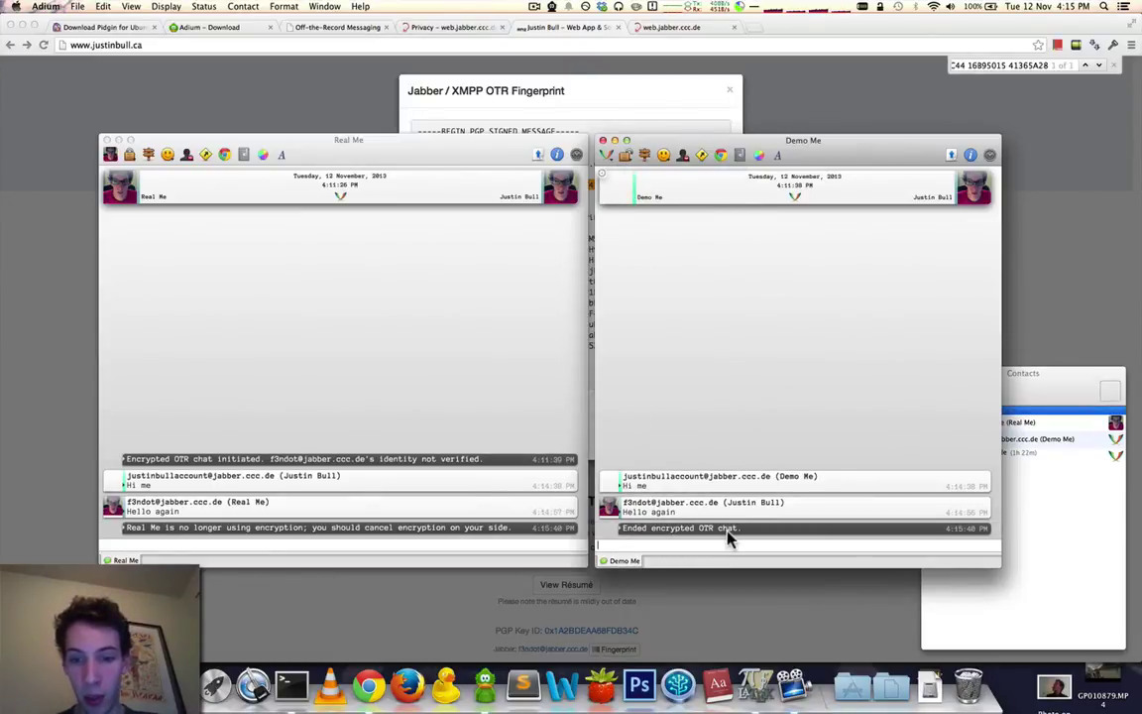
End the encrypted OTR chat in the Real Me window as well.
left_click(234, 533)
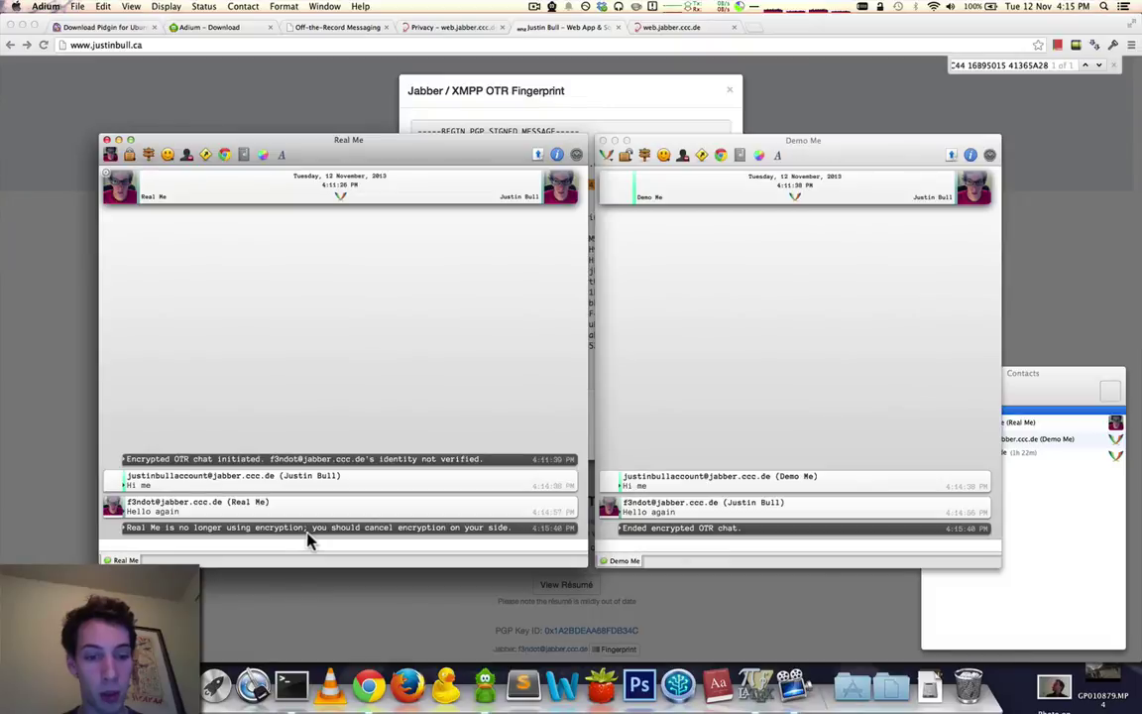
left_click(129, 155)
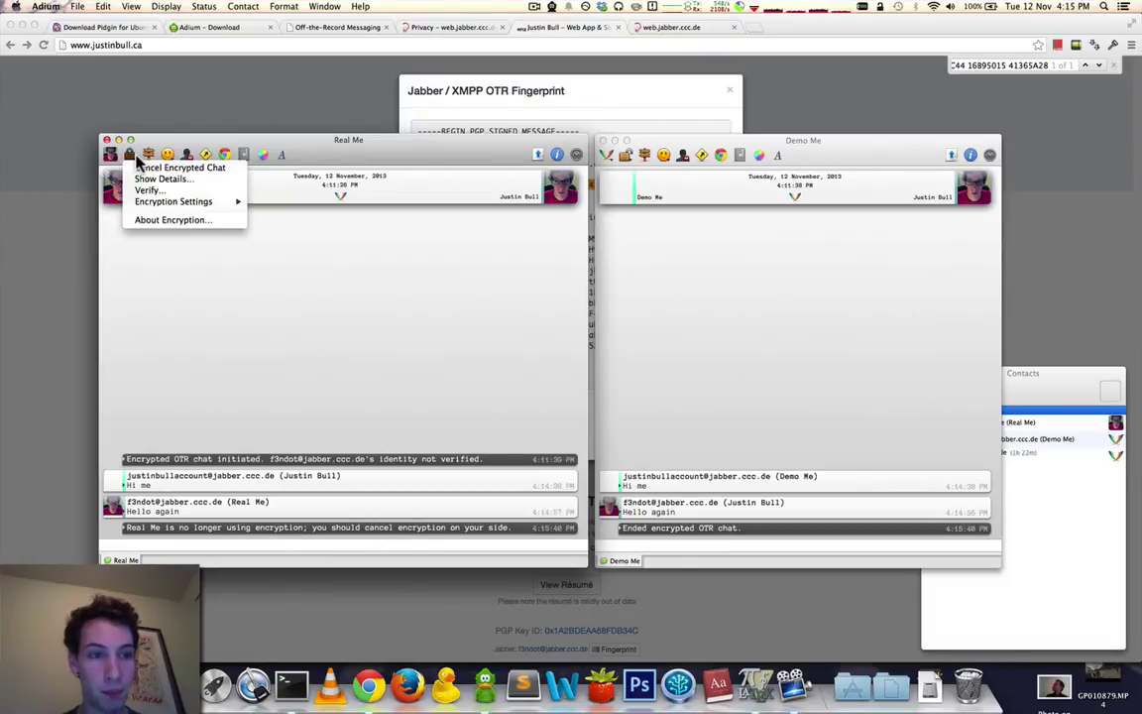
left_click(139, 169)
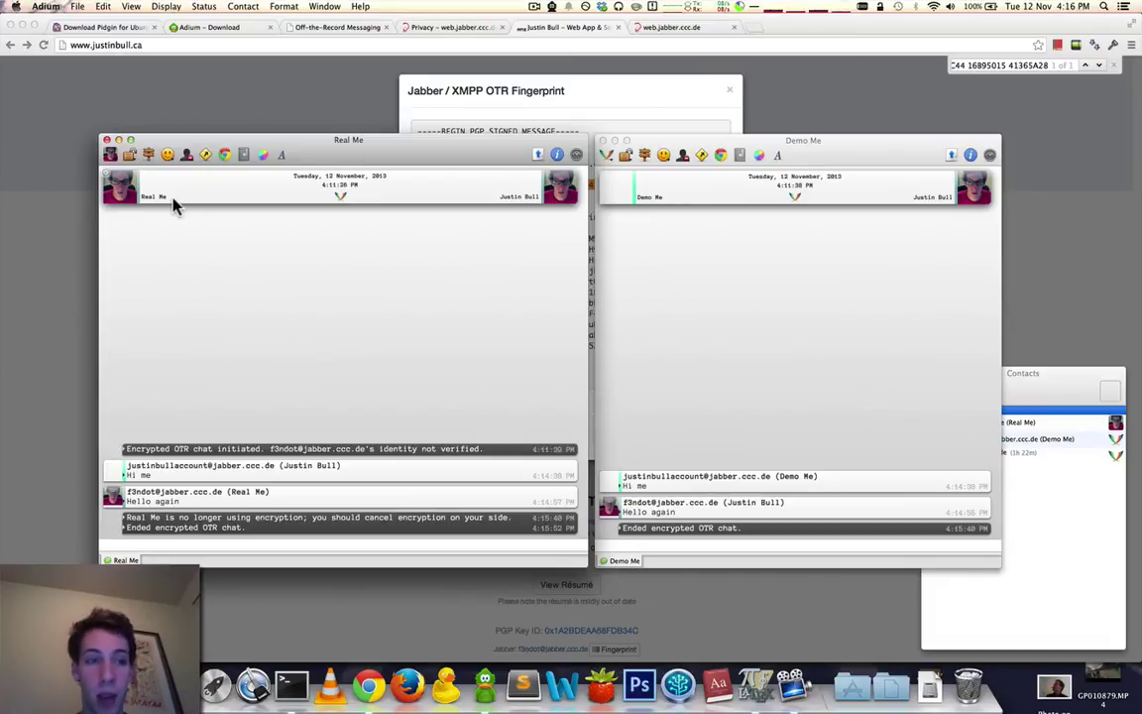
Restart the encrypted OTR chat from the Real Me window.
left_click(115, 156)
left_click(134, 166)
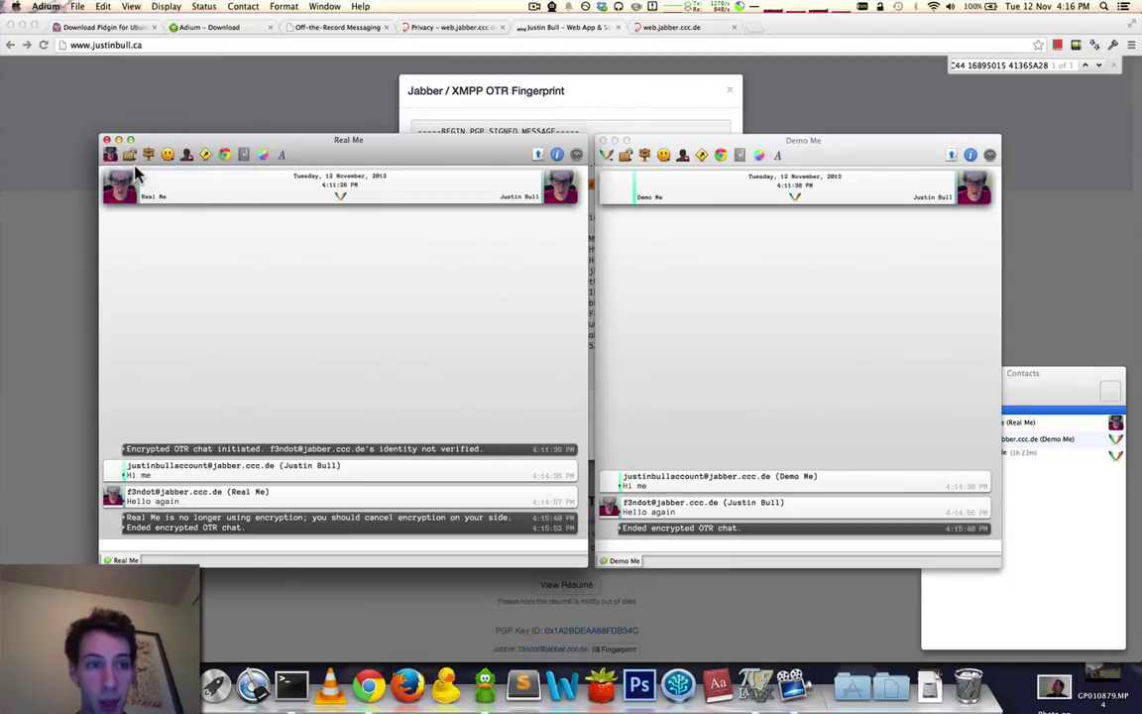
left_click(675, 359)
left_click(395, 339)
left_click(646, 337)
left_click(434, 352)
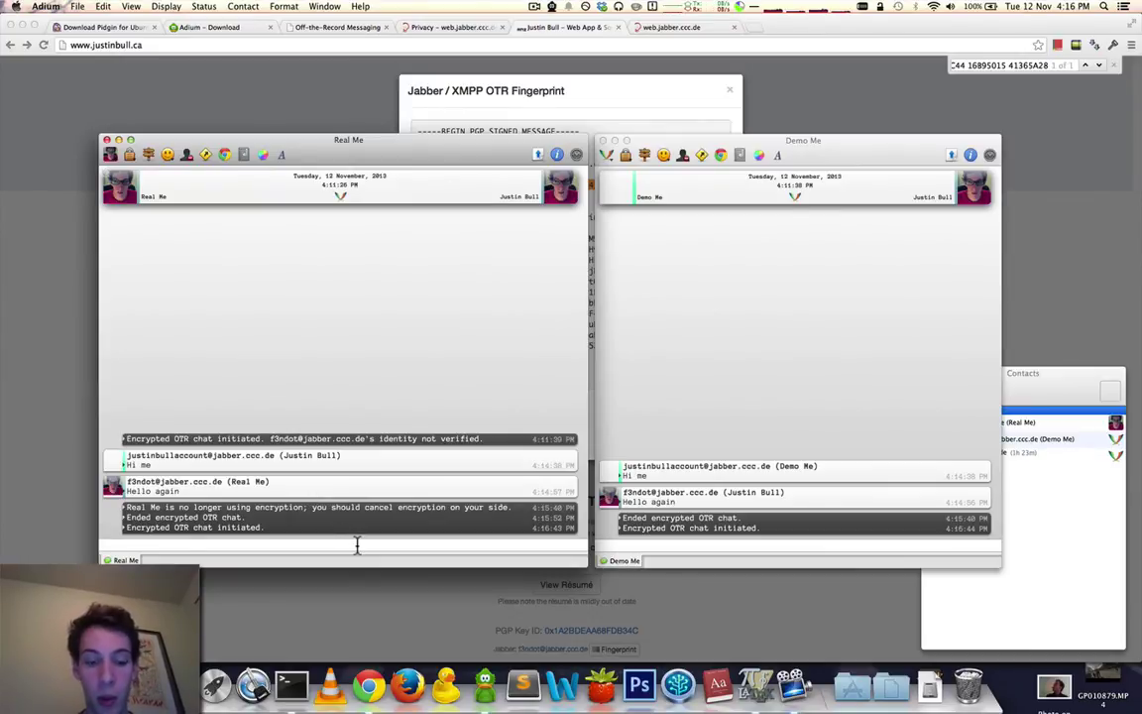
Send the question 'What did I lent you the one time we met?' from Real Me.
type("W")
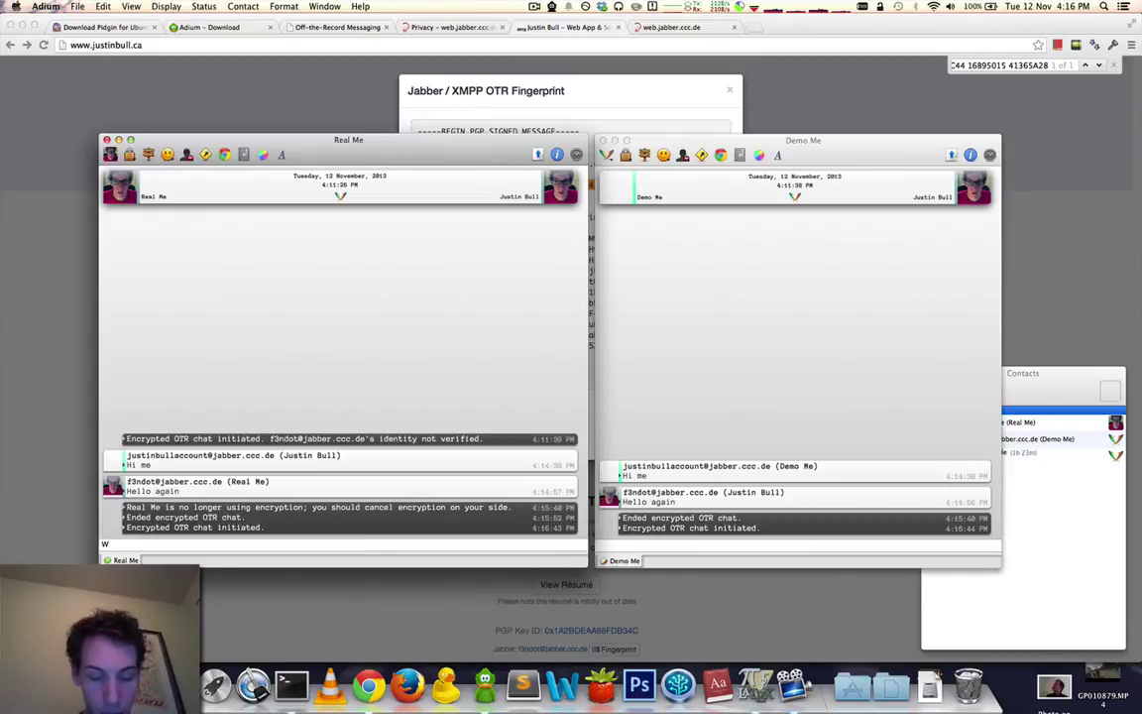
type("here")
key("super+a")
type("Wh")
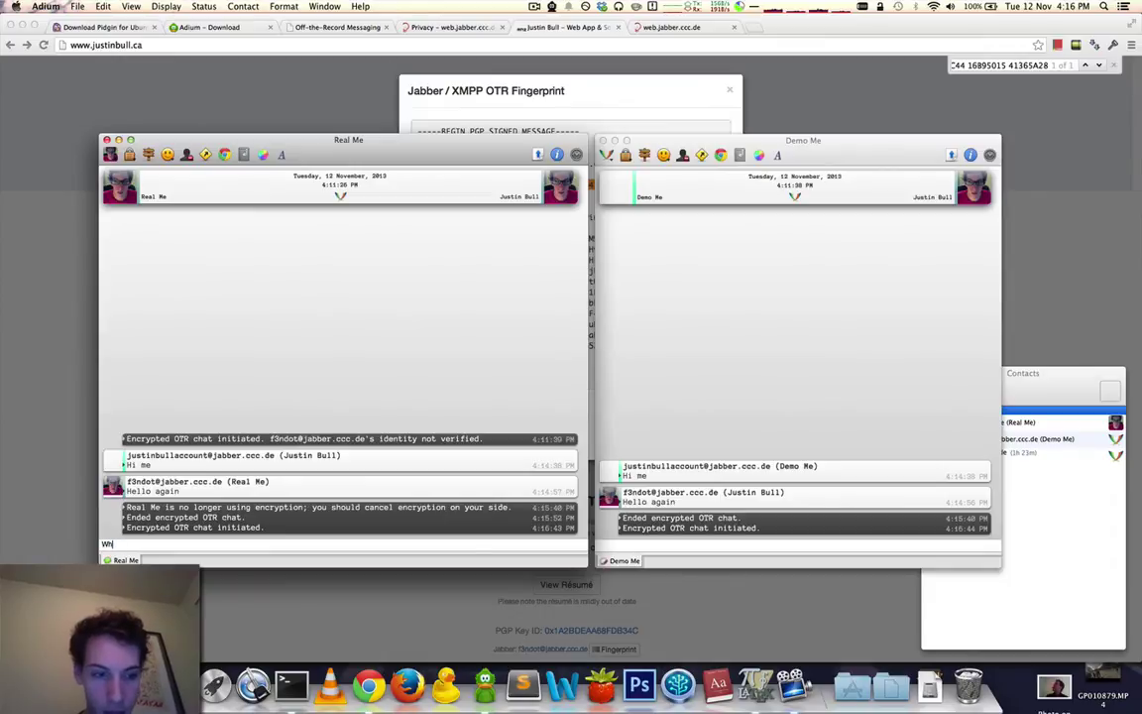
type("at did I pass you")
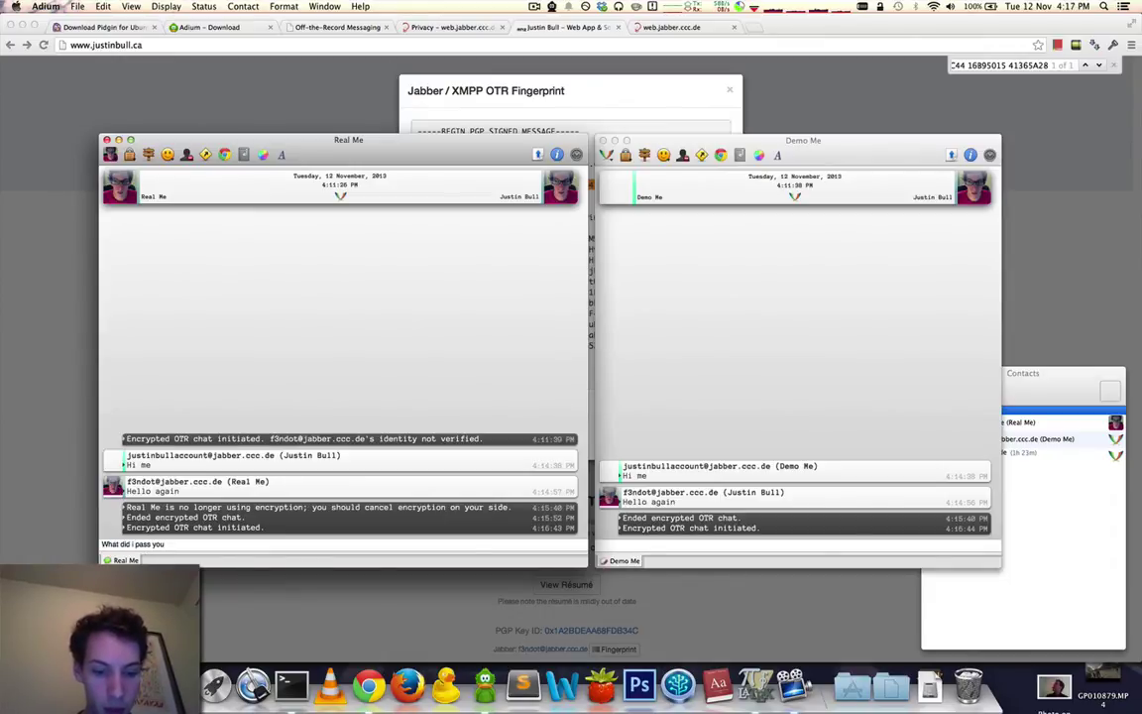
key("BackSpace")
key("BackSpace")
key("BackSpace")
key("BackSpace")
key("BackSpace")
key("BackSpace")
key("BackSpace")
key("BackSpace")
type("lend")
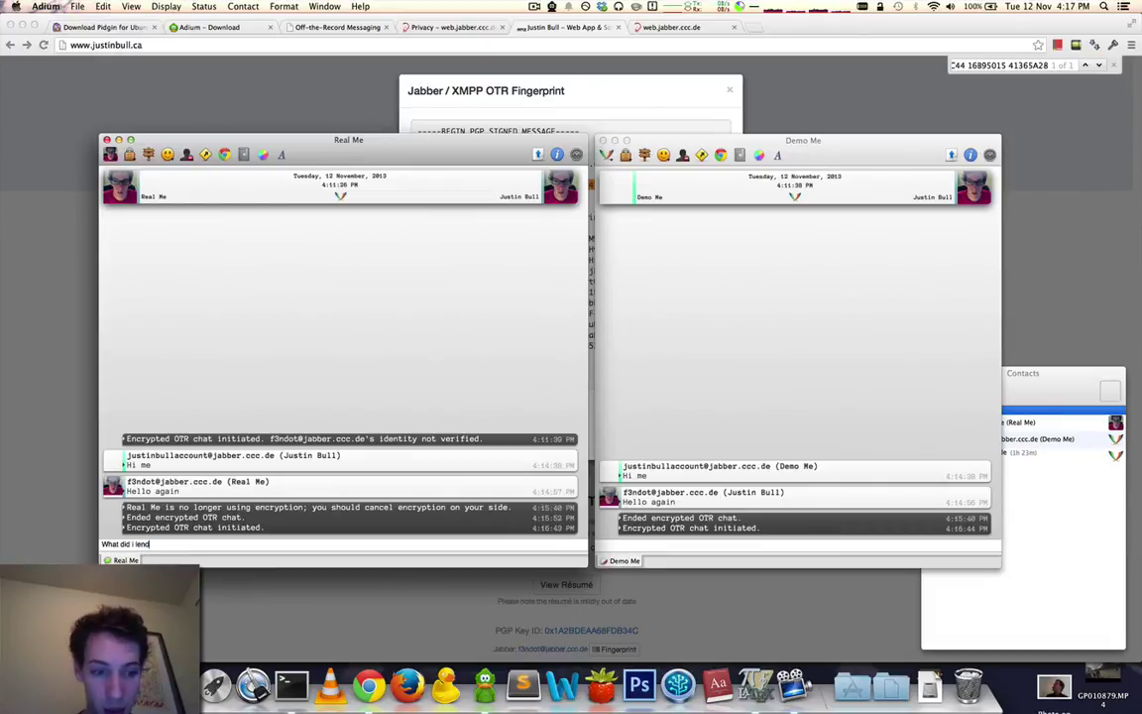
key("BackSpace")
type("t you the on")
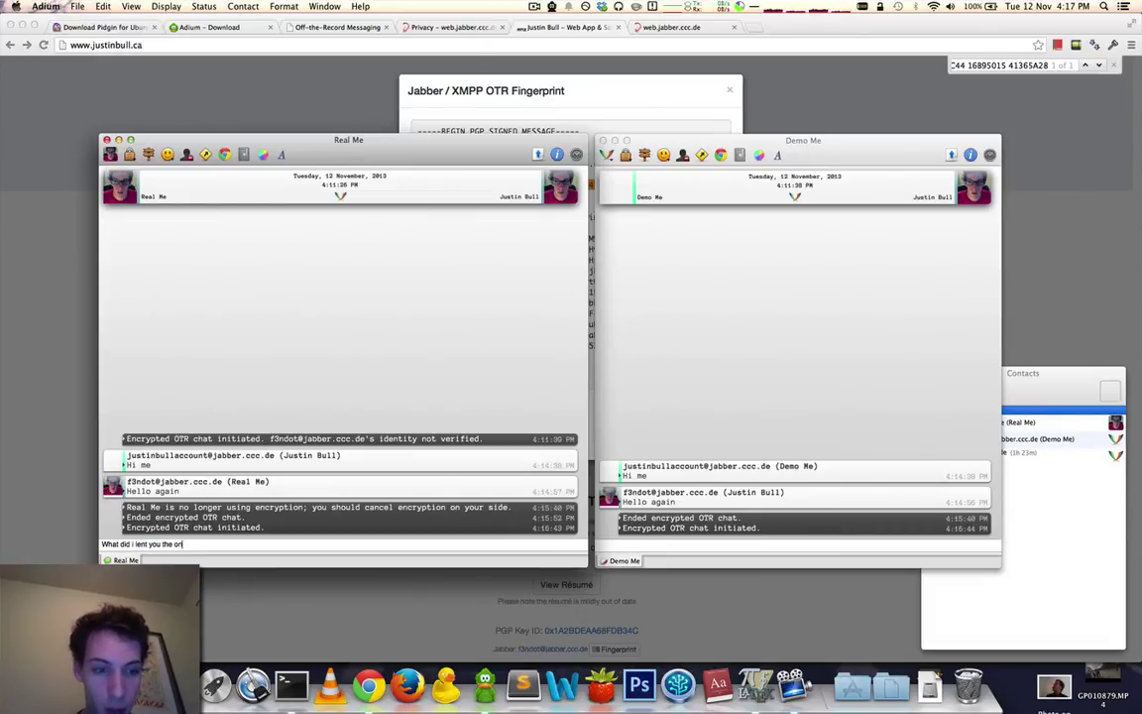
type("e time we met")
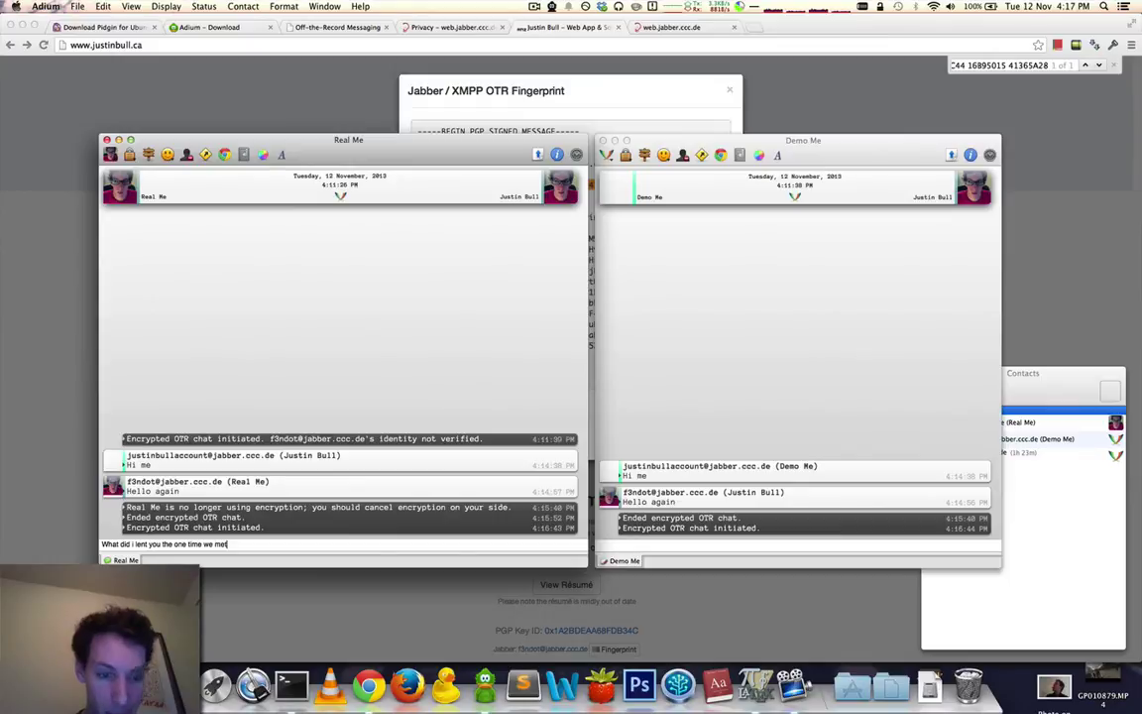
type("?")
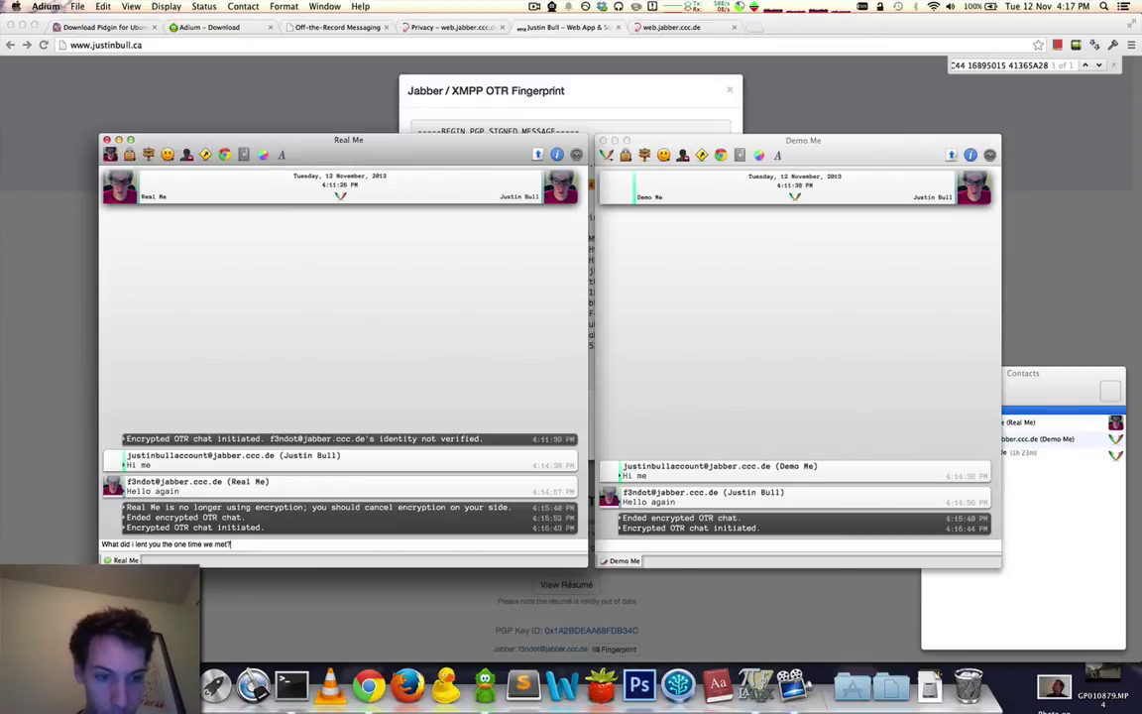
key("Return")
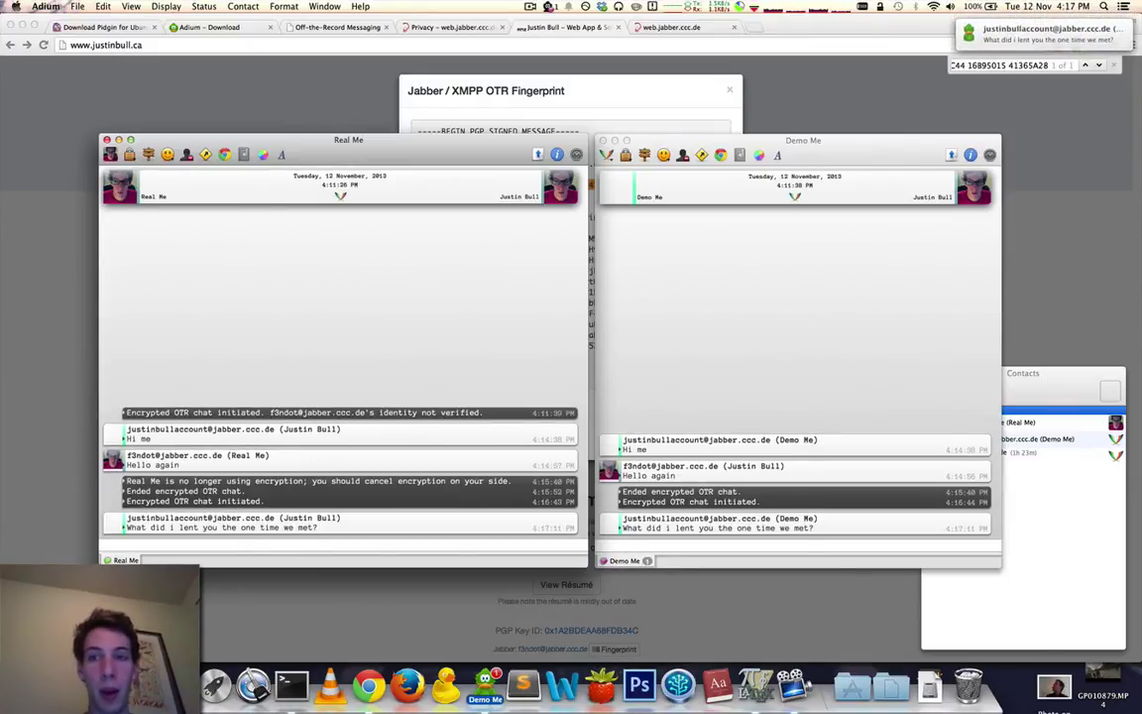